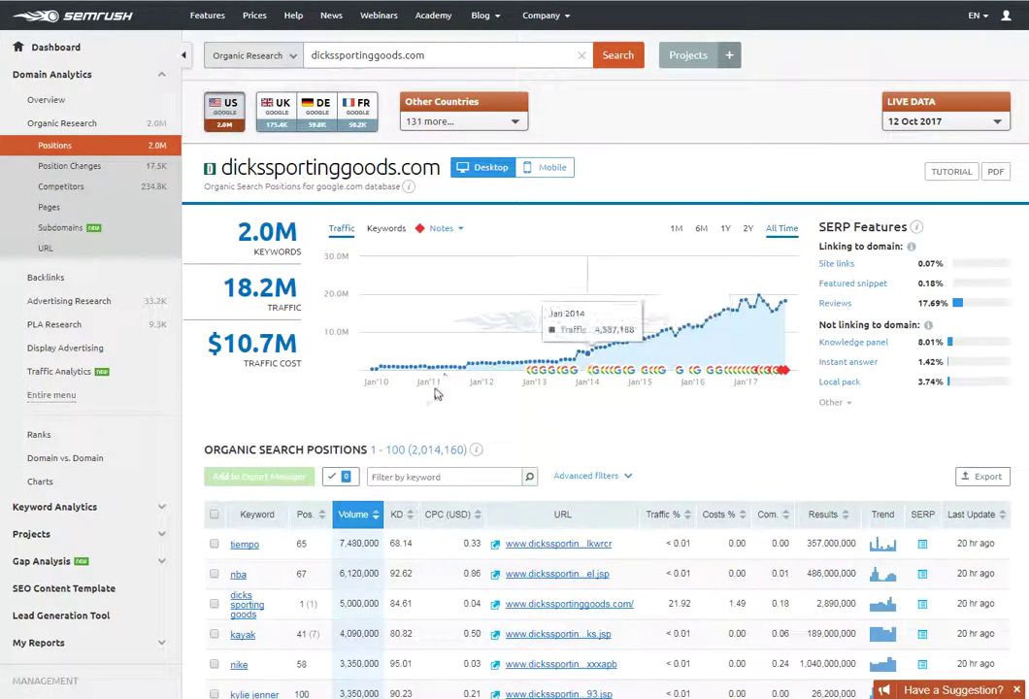
# Step: Set an advanced filter on the organic search positions that includes Results less than 1500000
pyautogui.scroll(-3, 724, 166)
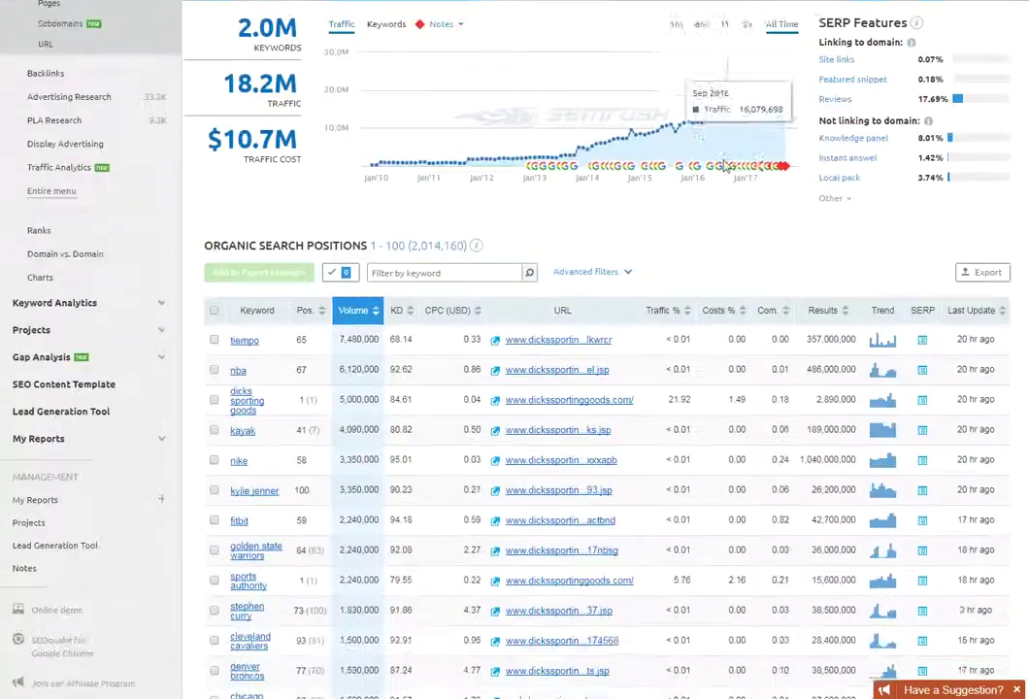
pyautogui.scroll(1, 725, 166)
pyautogui.scroll(-3, 451, 207)
pyautogui.scroll(2, 273, 321)
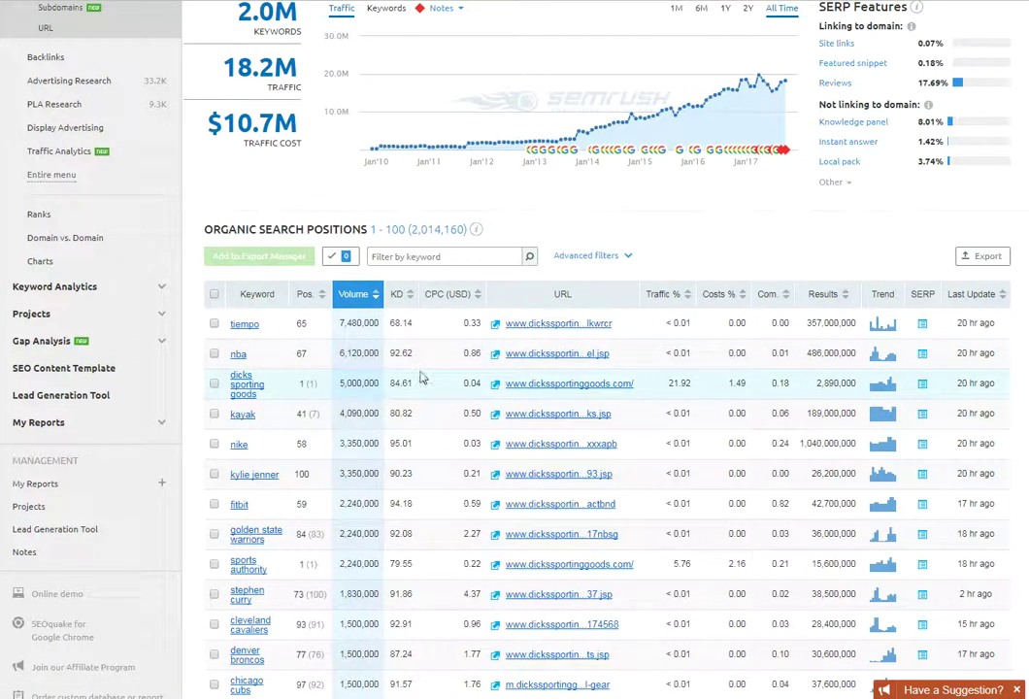
pyautogui.click(625, 259)
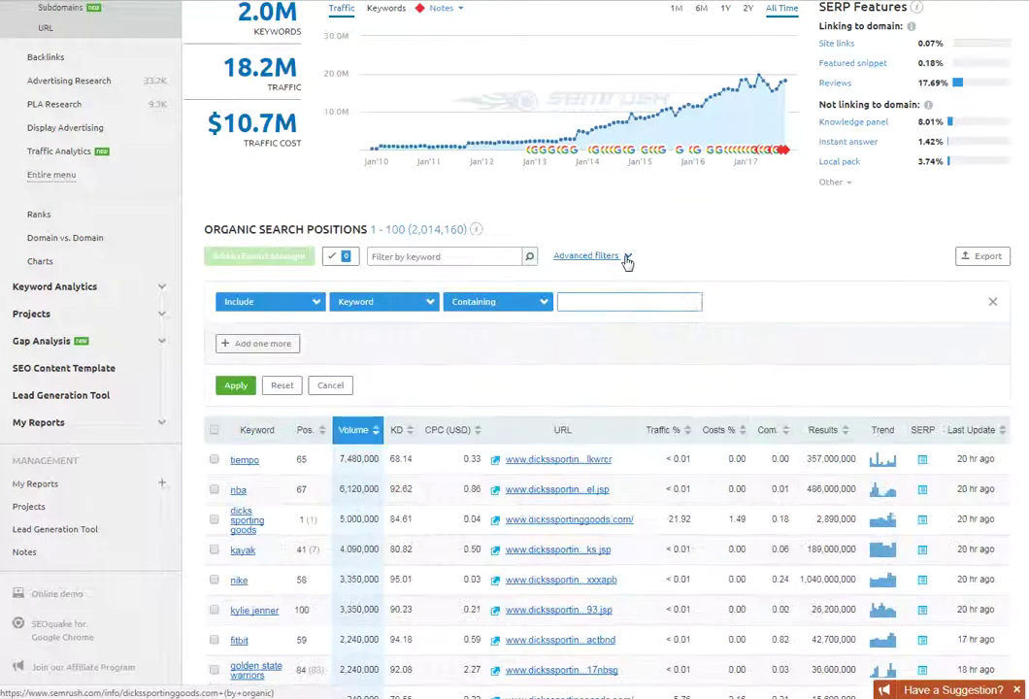
pyautogui.click(414, 308)
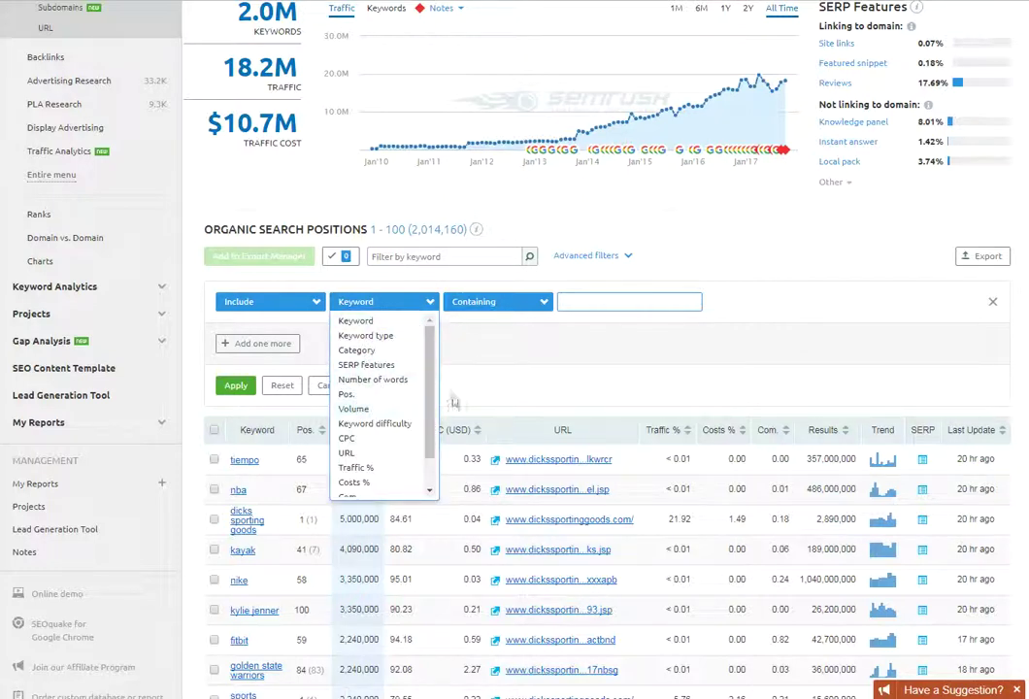
pyautogui.scroll(-2, 434, 386)
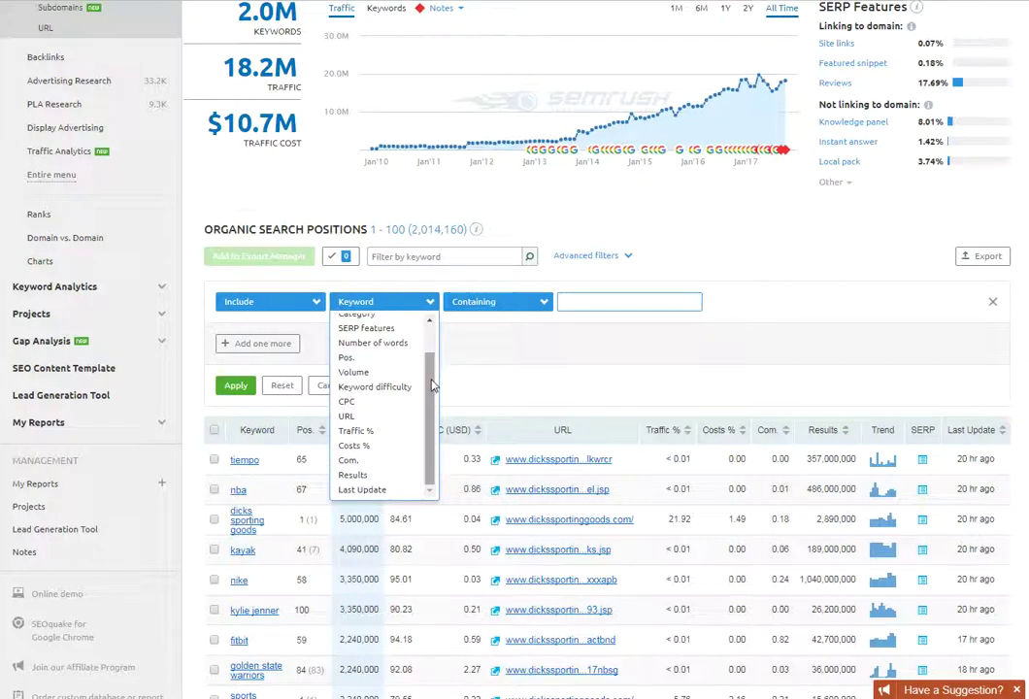
pyautogui.scroll(-1, 434, 387)
pyautogui.click(374, 401)
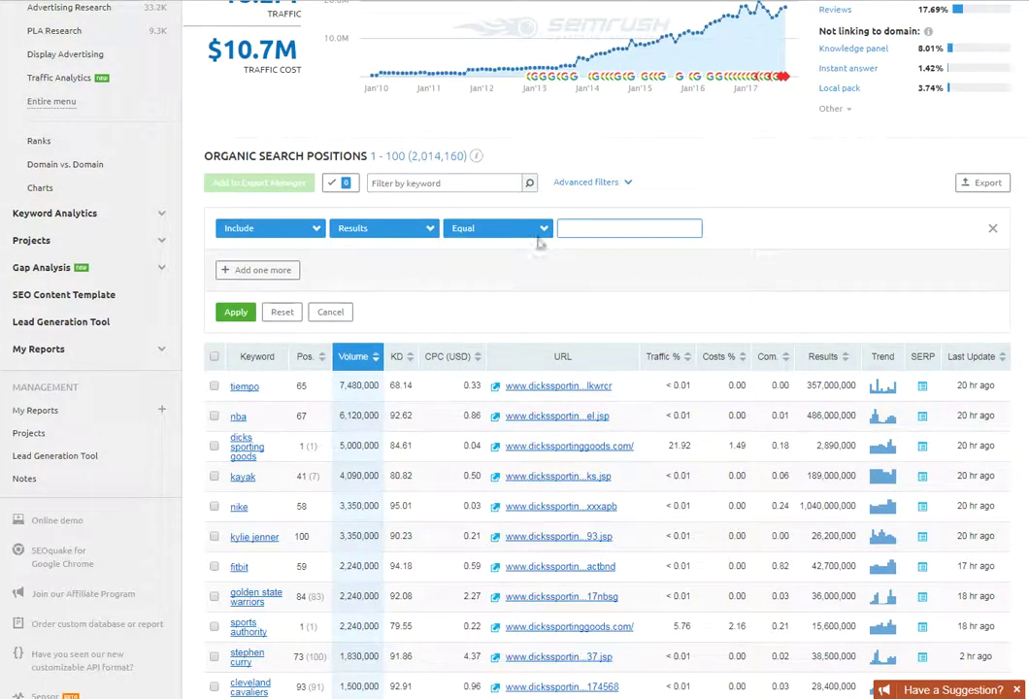
pyautogui.click(515, 231)
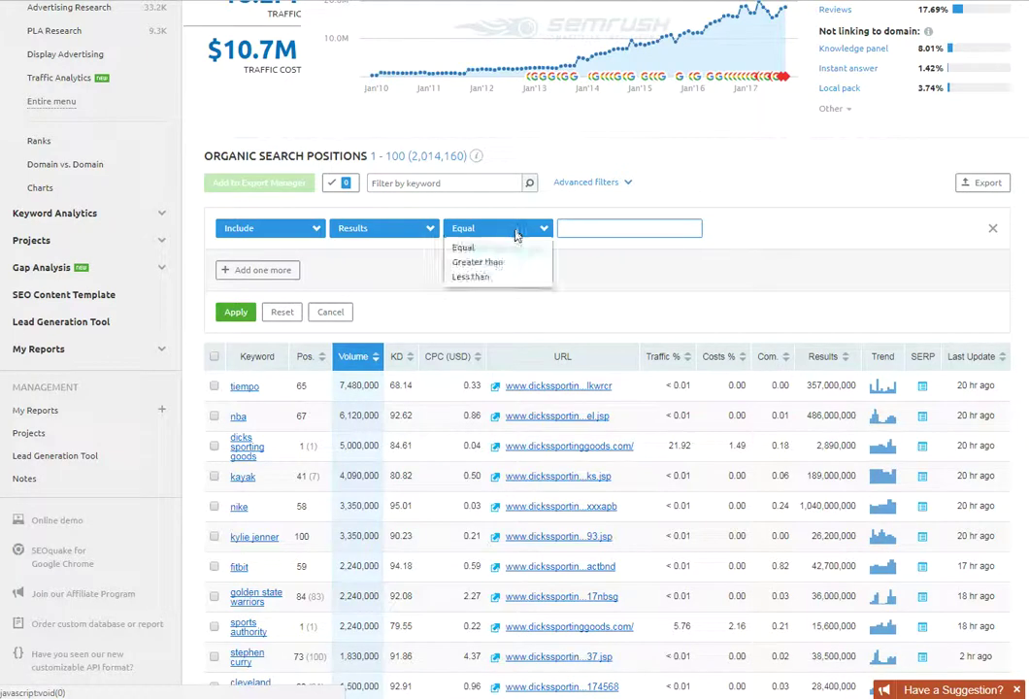
pyautogui.click(473, 276)
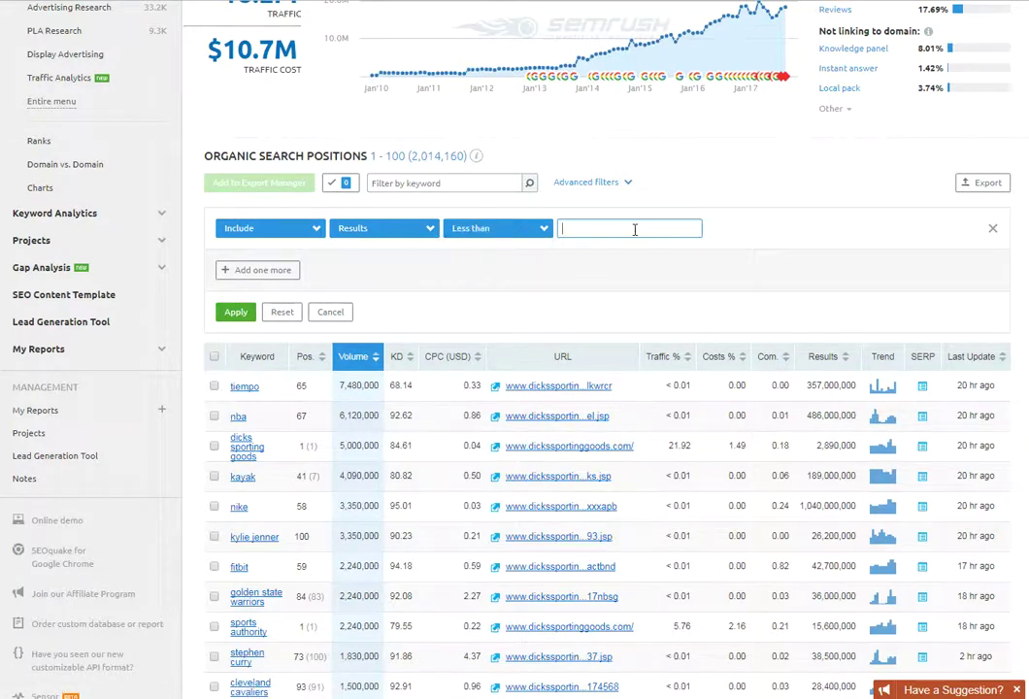
pyautogui.click(635, 229)
pyautogui.write('1500000')
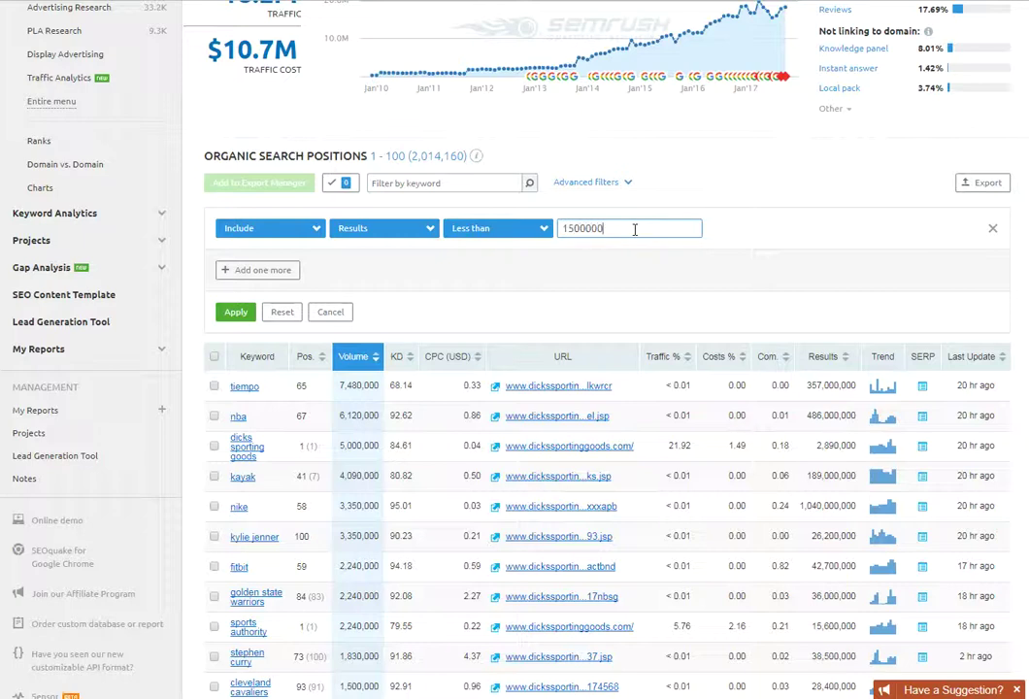
# Step: Add a second filter that includes Keyword difficulty less than 60
pyautogui.click(254, 272)
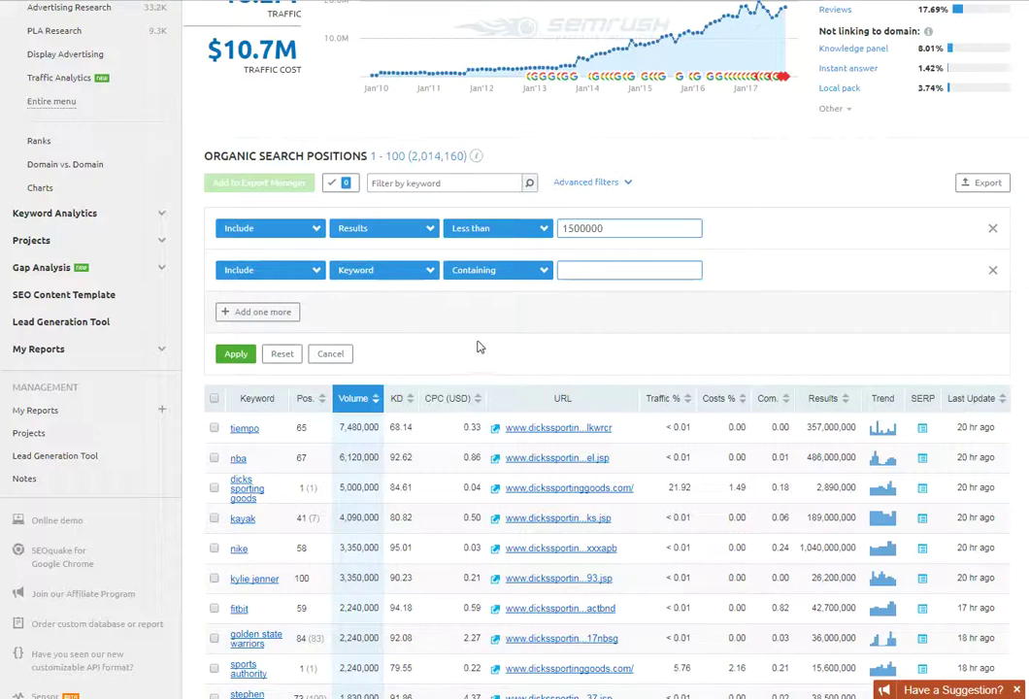
pyautogui.click(380, 271)
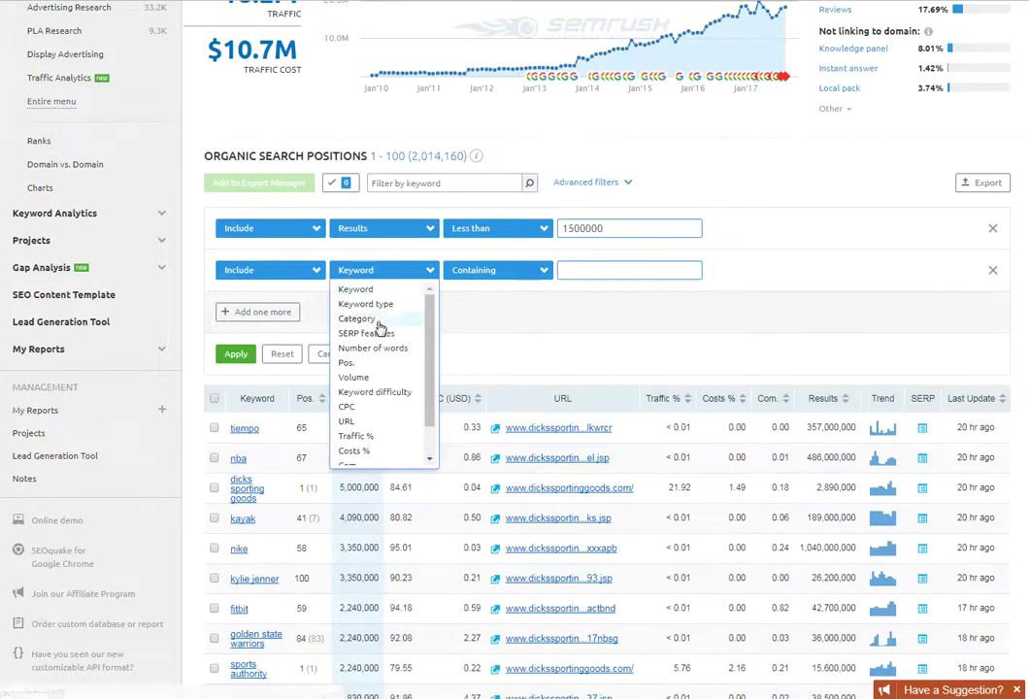
pyautogui.click(377, 391)
pyautogui.click(509, 274)
pyautogui.click(490, 320)
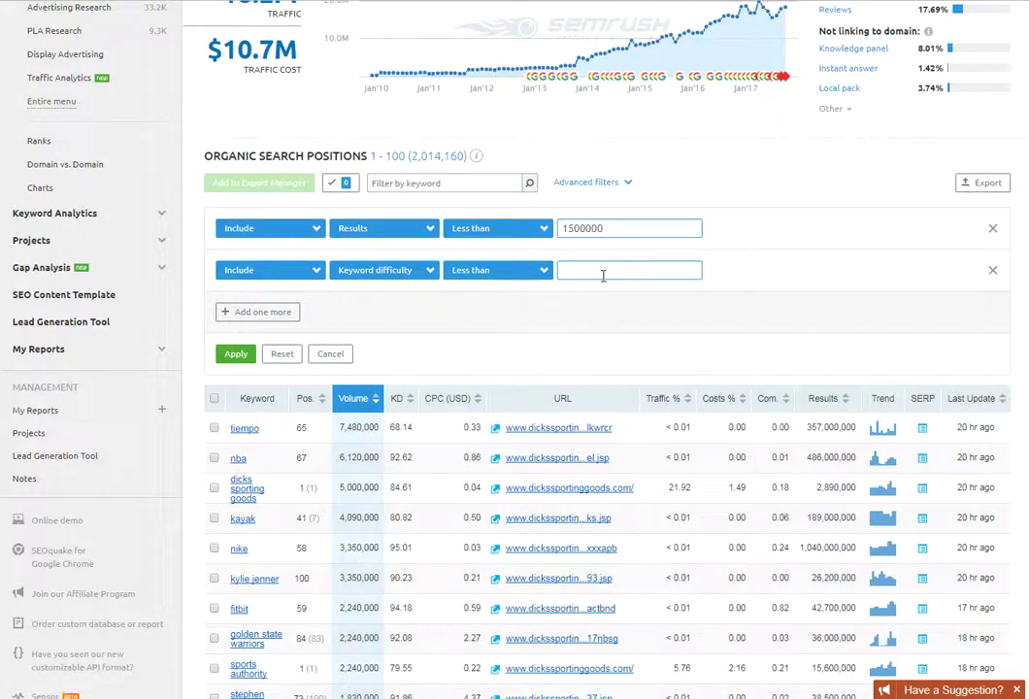
pyautogui.click(602, 276)
pyautogui.write('60')
# Step: Add a third filter that includes Keyword containing .35 and apply the filters to the positions table
pyautogui.click(252, 313)
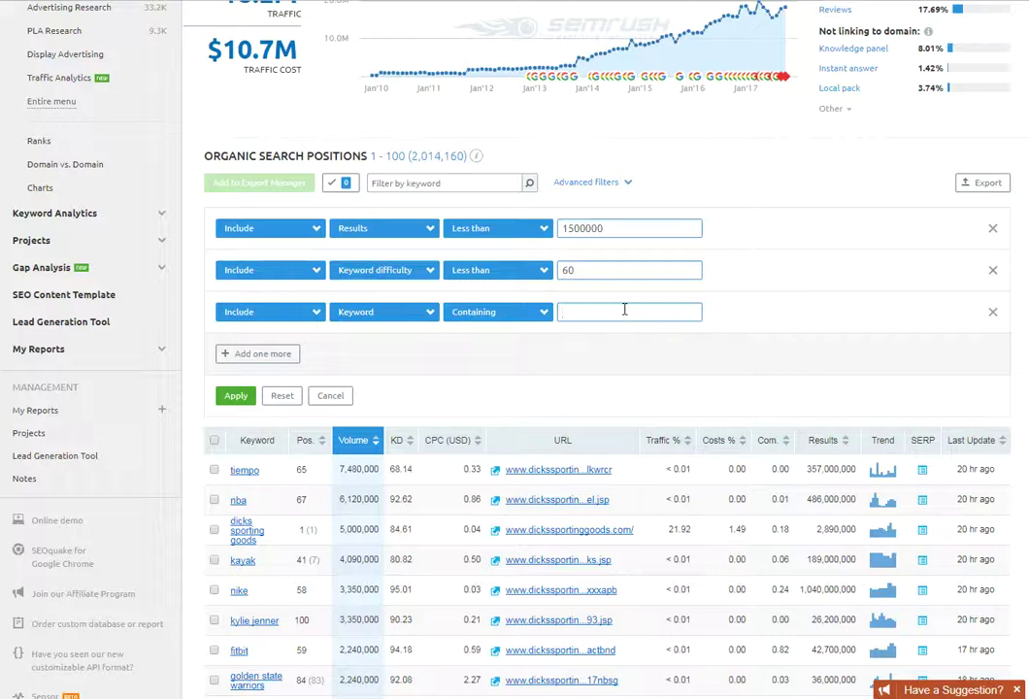
pyautogui.write('.35')
pyautogui.click(233, 399)
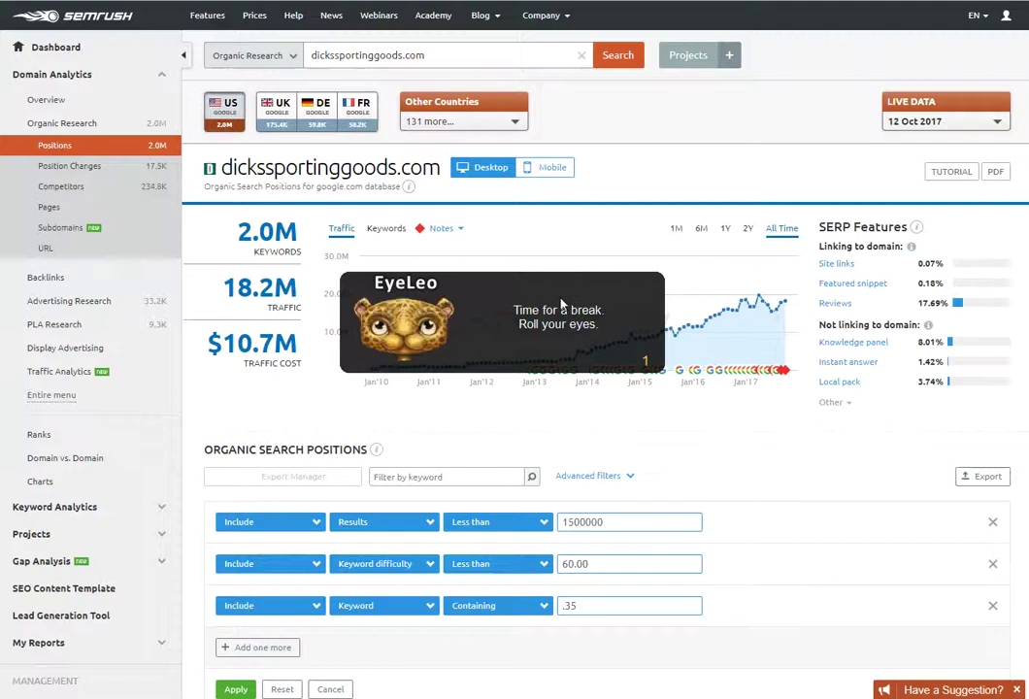
pyautogui.scroll(-1, 475, 295)
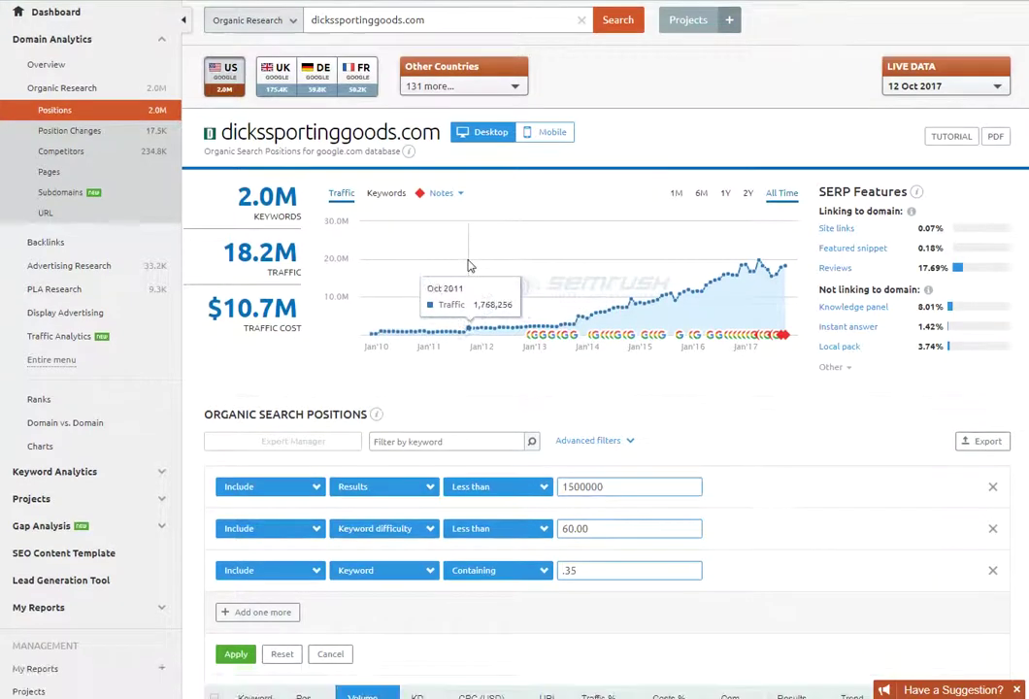
pyautogui.scroll(-3, 470, 264)
pyautogui.scroll(1, 470, 262)
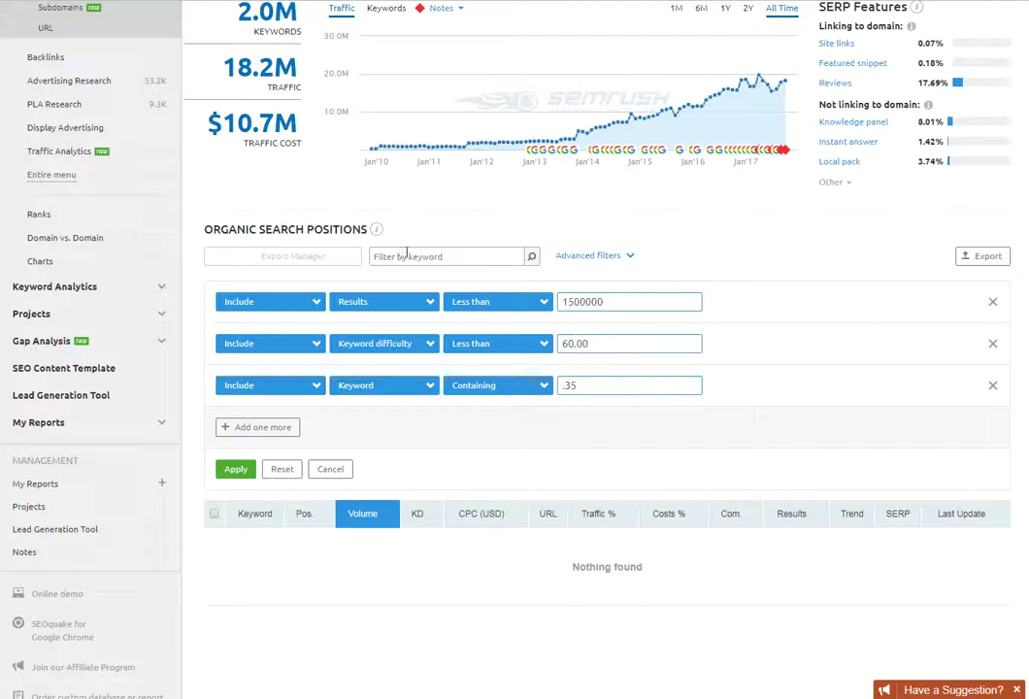
pyautogui.scroll(1, 406, 250)
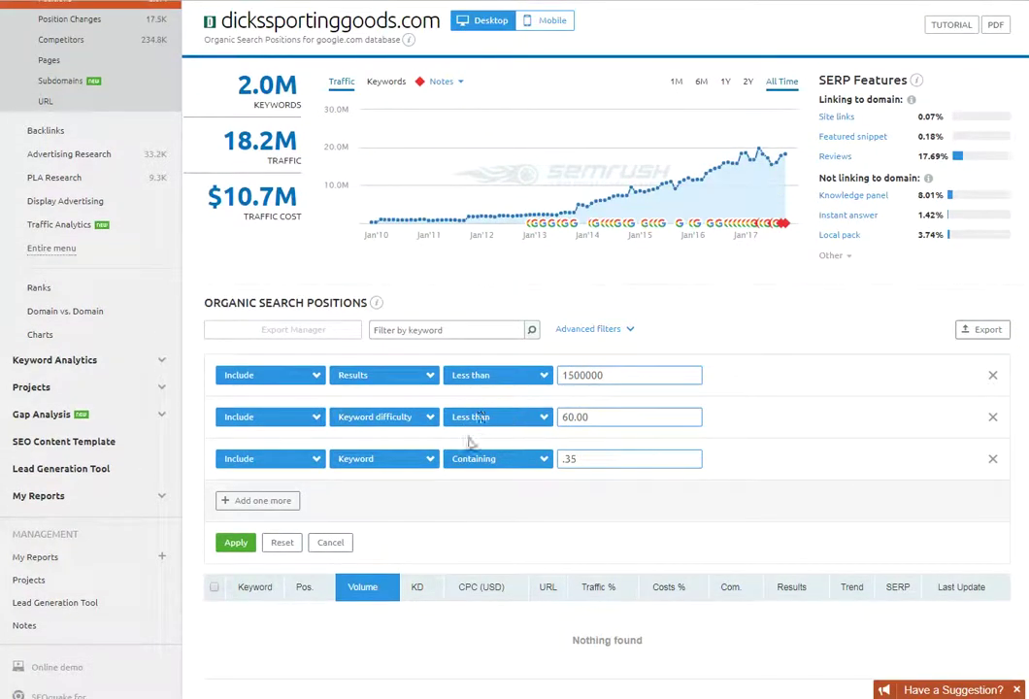
# Step: Try to switch the third filter's field from Keyword to Com. and reapply the filters
pyautogui.click(579, 415)
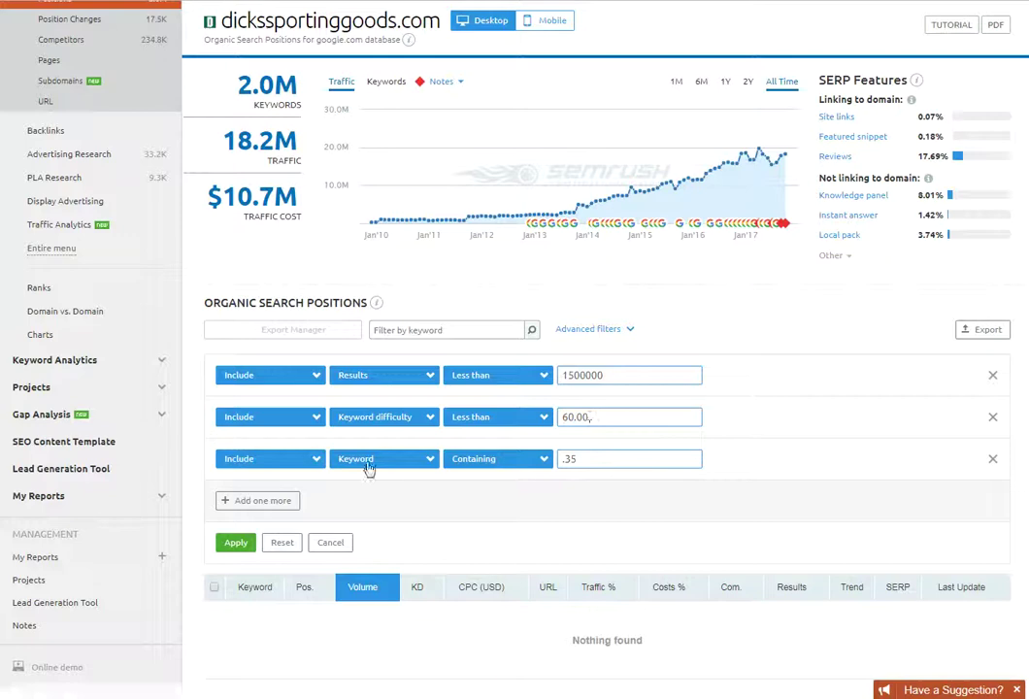
pyautogui.click(408, 462)
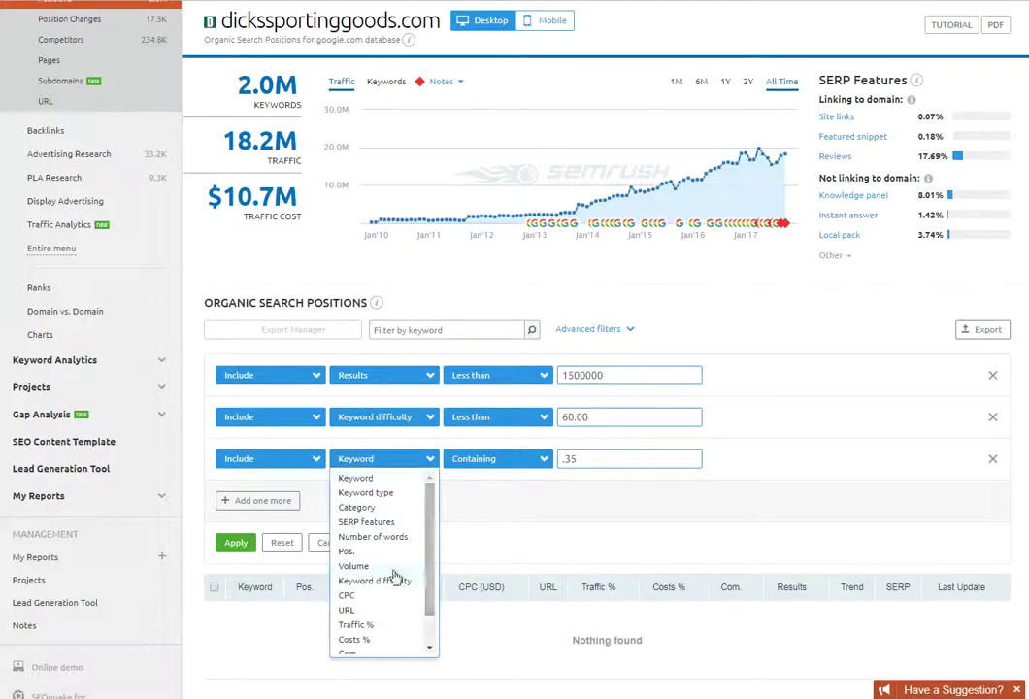
pyautogui.scroll(-1, 360, 612)
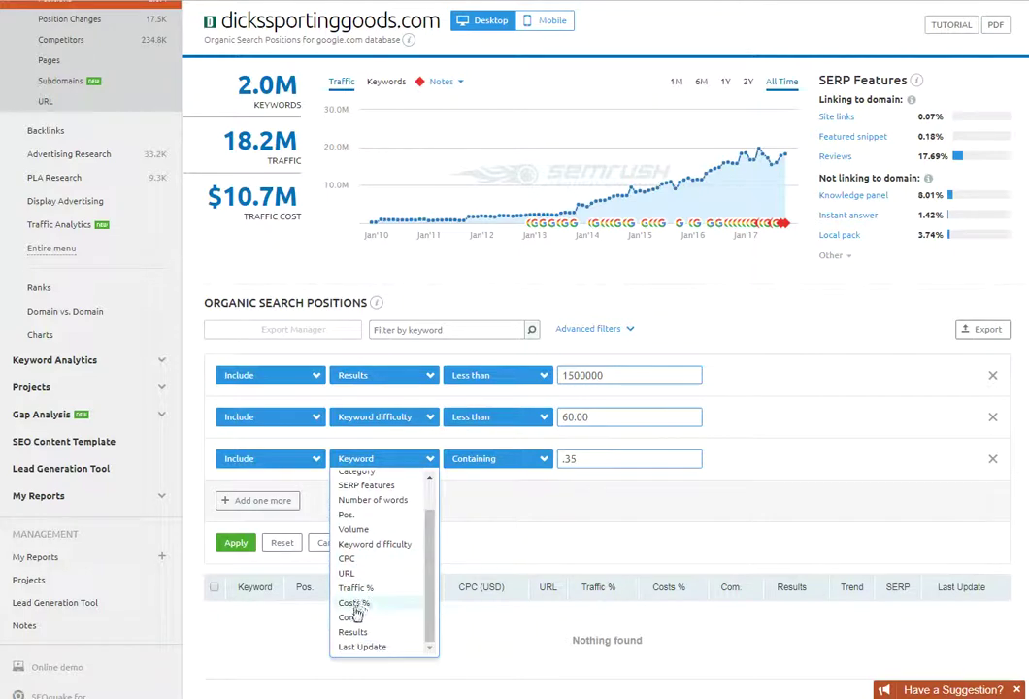
pyautogui.click(351, 618)
pyautogui.click(237, 544)
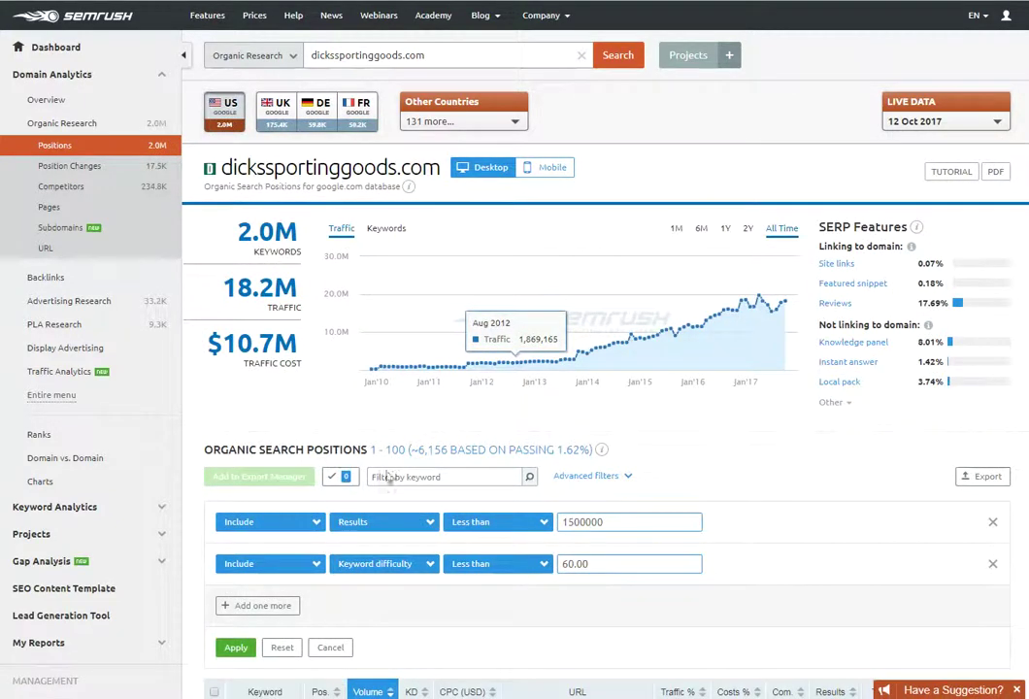
# Step: Add a third filter that includes Com. less than 0.35 and apply the filters
pyautogui.scroll(-2, 287, 482)
pyautogui.click(260, 459)
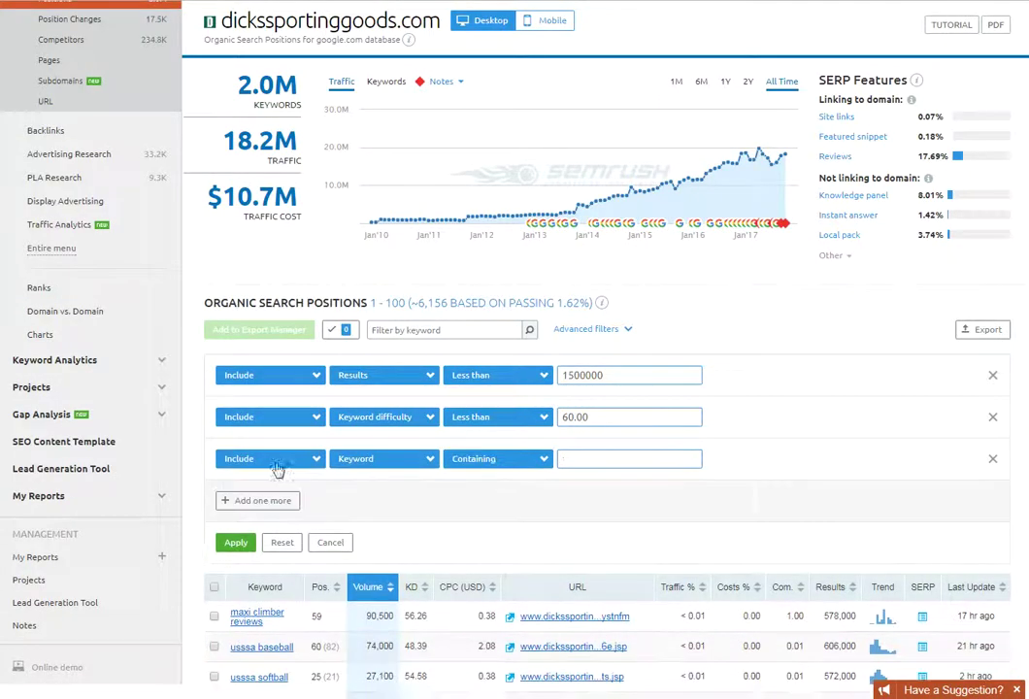
pyautogui.click(380, 459)
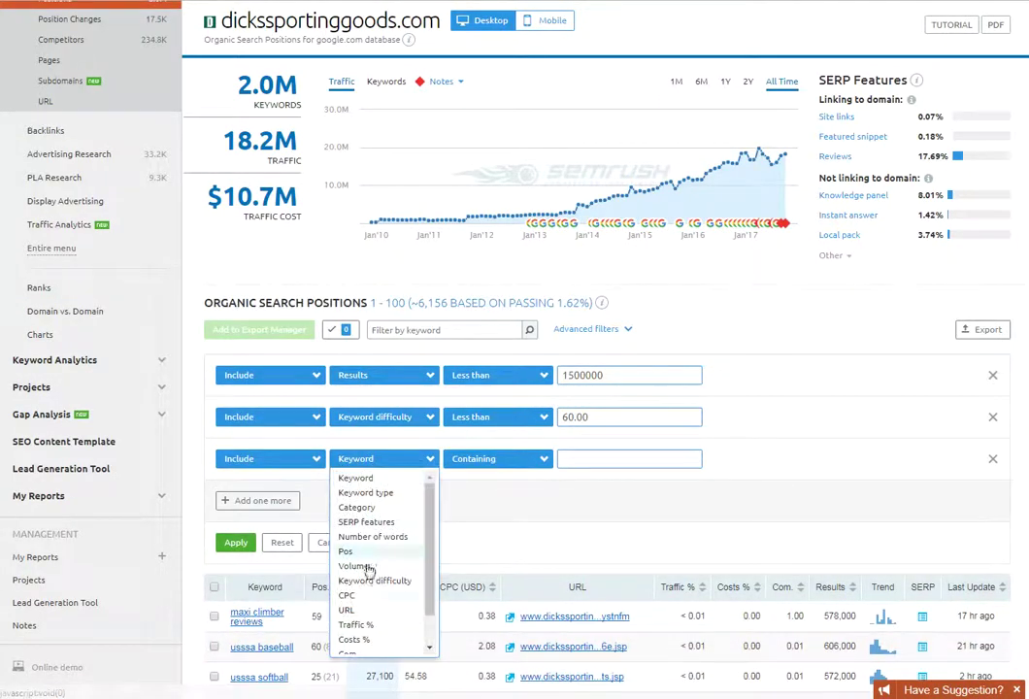
pyautogui.scroll(-1, 366, 607)
pyautogui.click(364, 617)
pyautogui.click(495, 458)
pyautogui.click(479, 506)
pyautogui.click(598, 459)
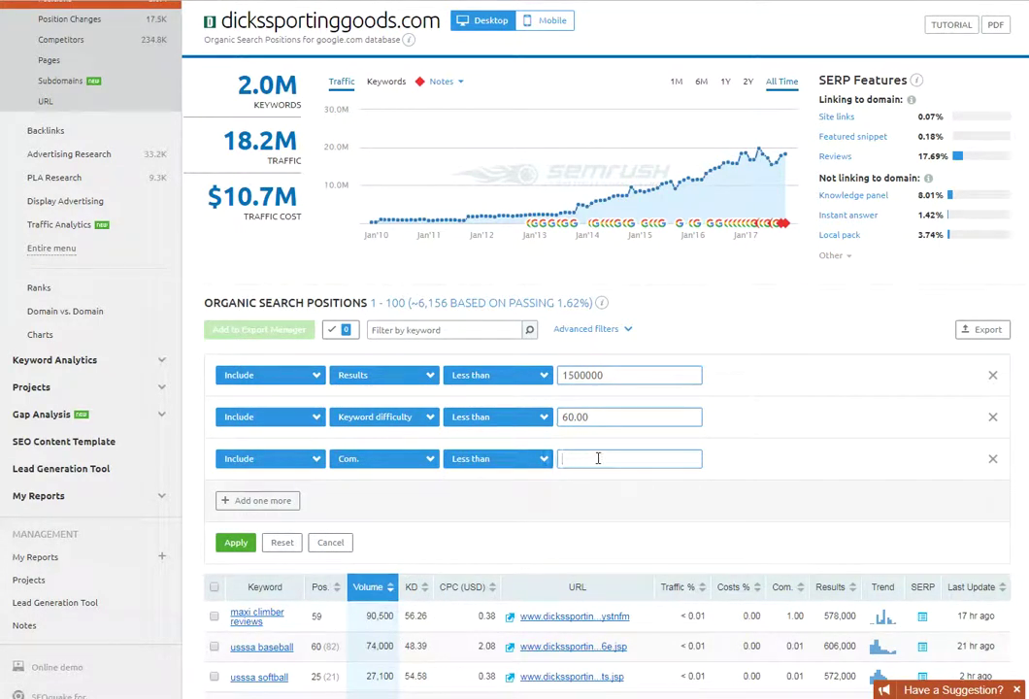
pyautogui.click(236, 542)
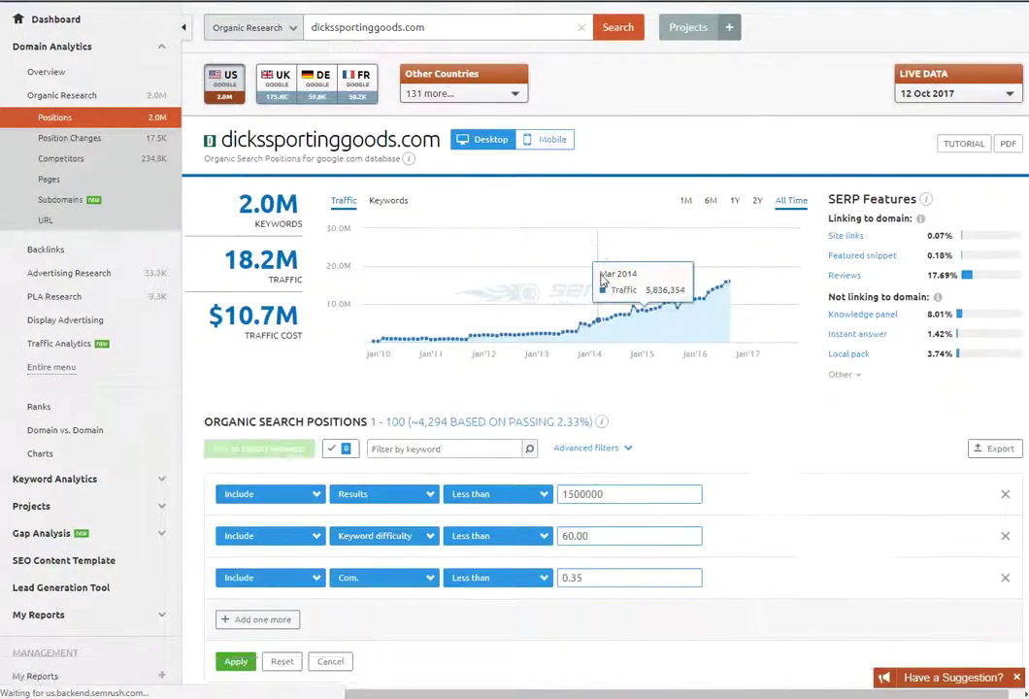
# Step: Look through the filtered organic positions table, examining the keywords with their volume, difficulty, CPC and results figures
pyautogui.scroll(-3, 592, 277)
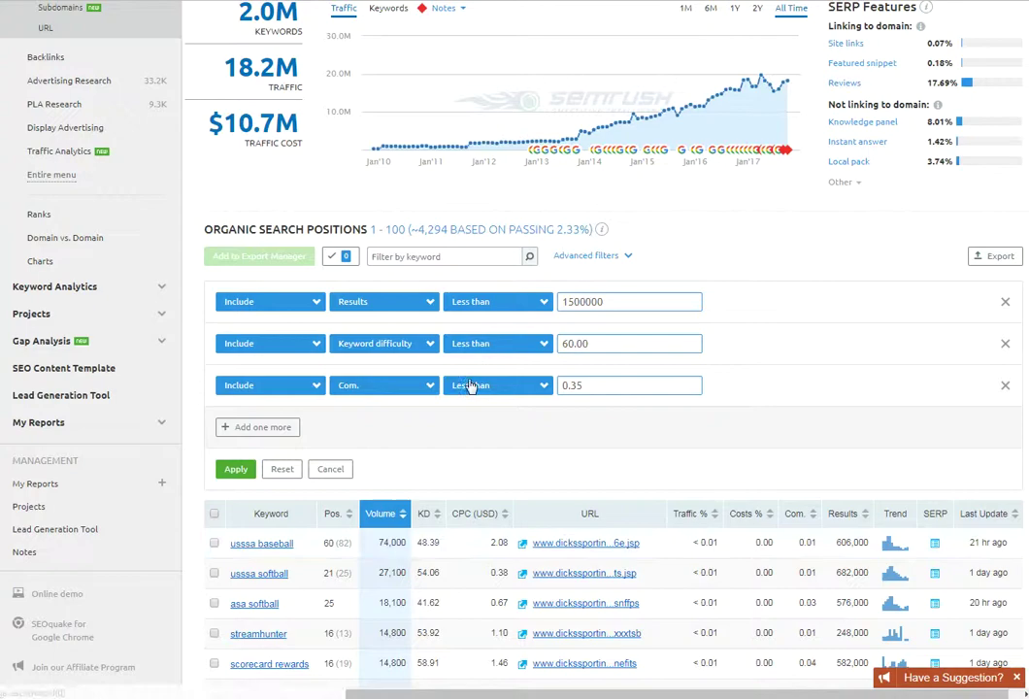
pyautogui.scroll(-1, 485, 366)
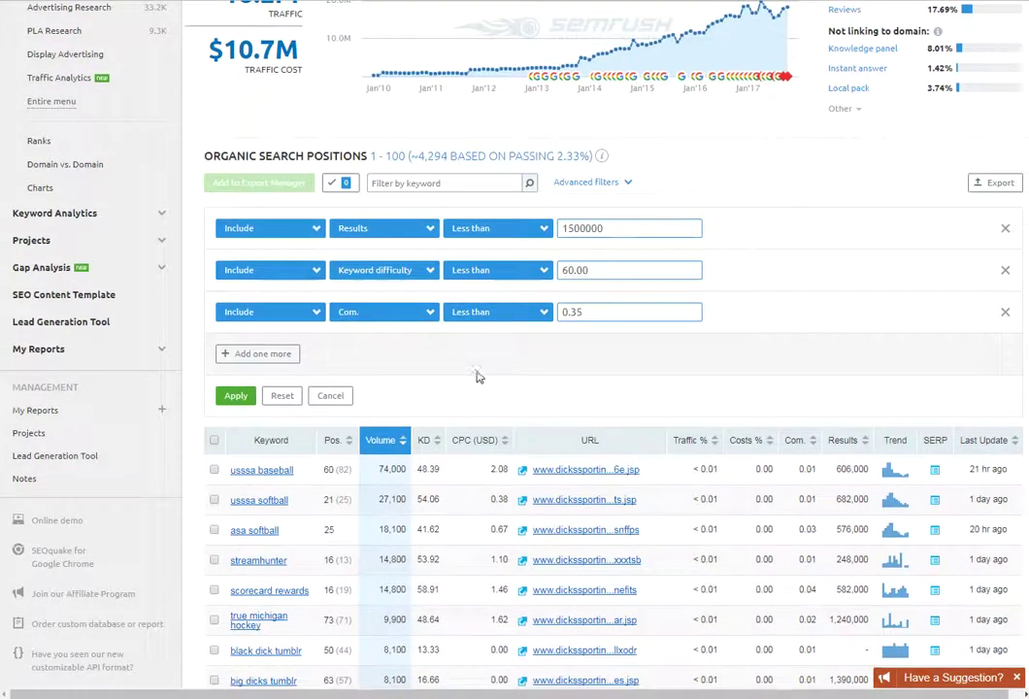
pyautogui.scroll(-1, 476, 368)
pyautogui.scroll(-1, 478, 299)
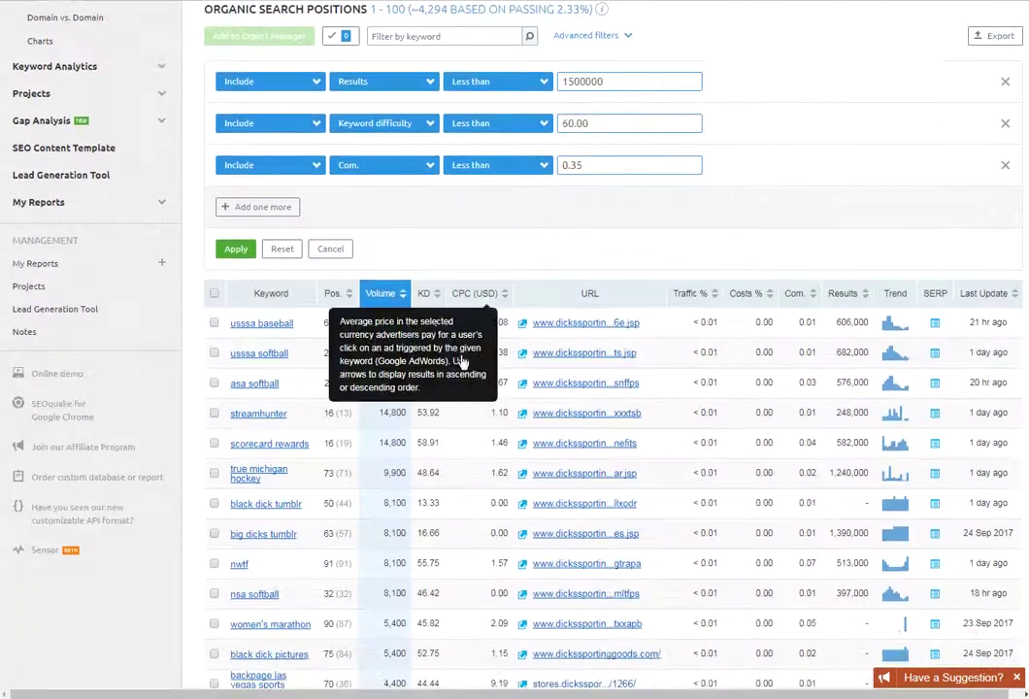
pyautogui.moveTo(253, 540)
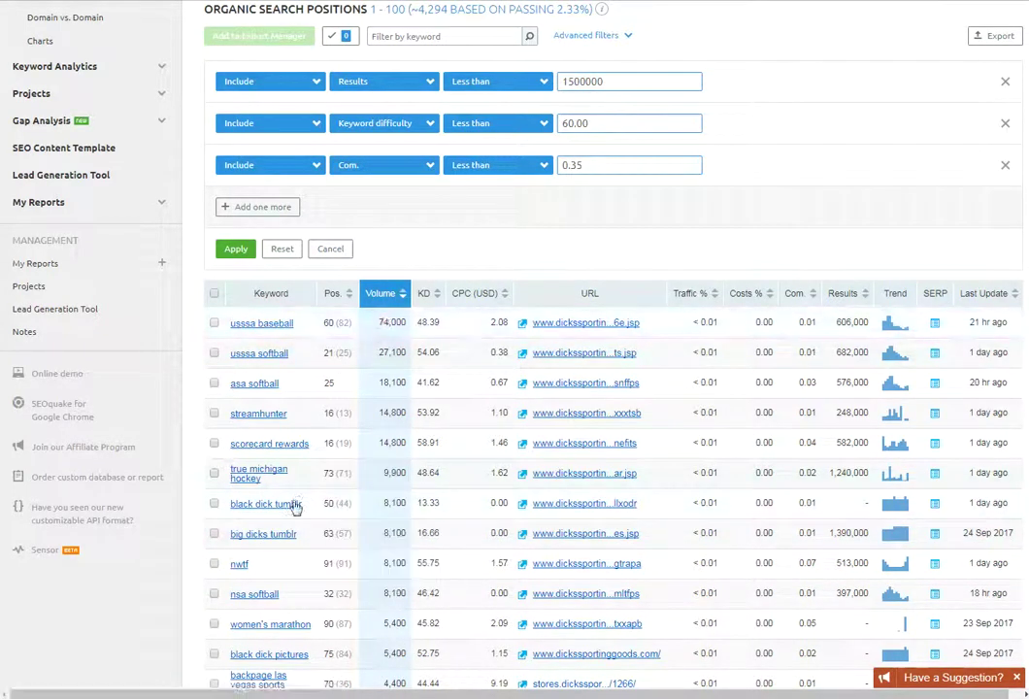
pyautogui.moveTo(288, 687)
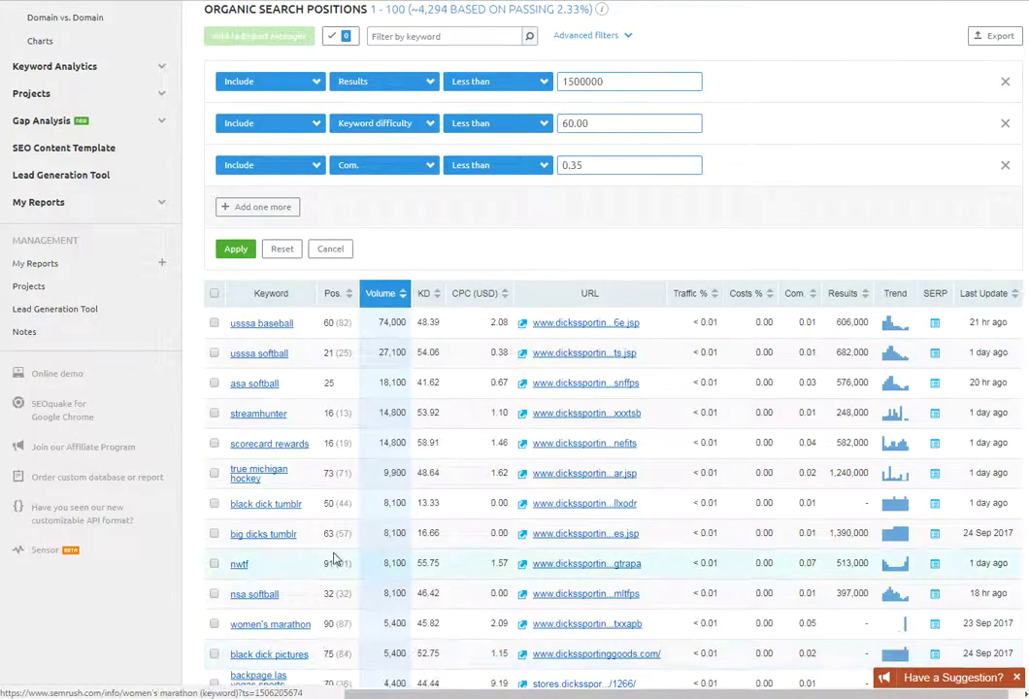
pyautogui.scroll(3, 333, 558)
pyautogui.scroll(-1, 389, 537)
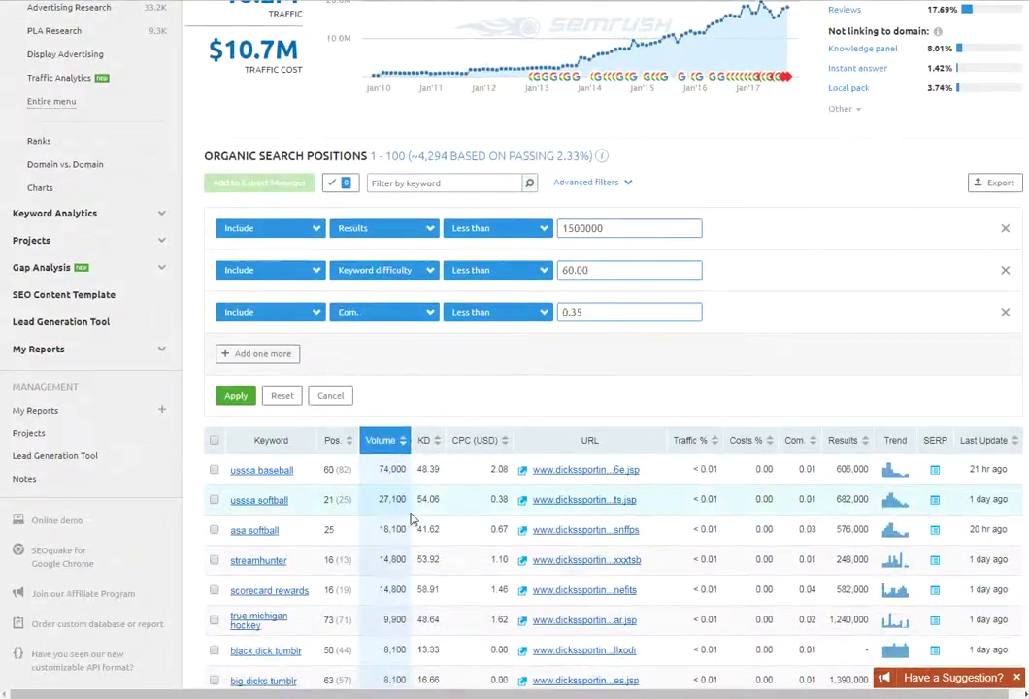
pyautogui.scroll(2, 437, 533)
pyautogui.scroll(-3, 442, 446)
pyautogui.scroll(-1, 515, 377)
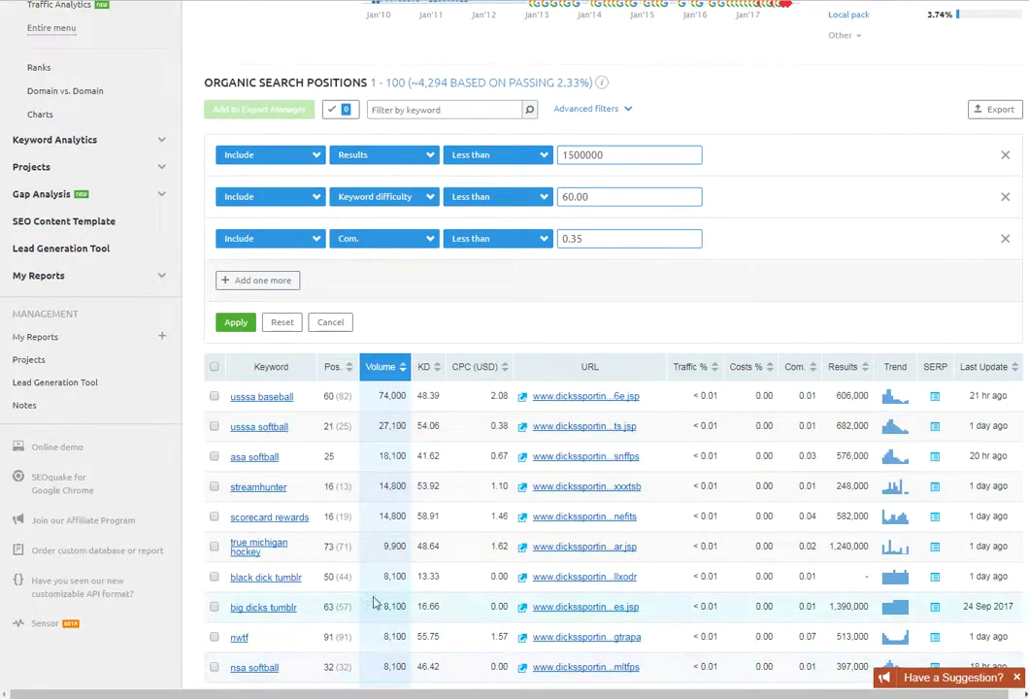
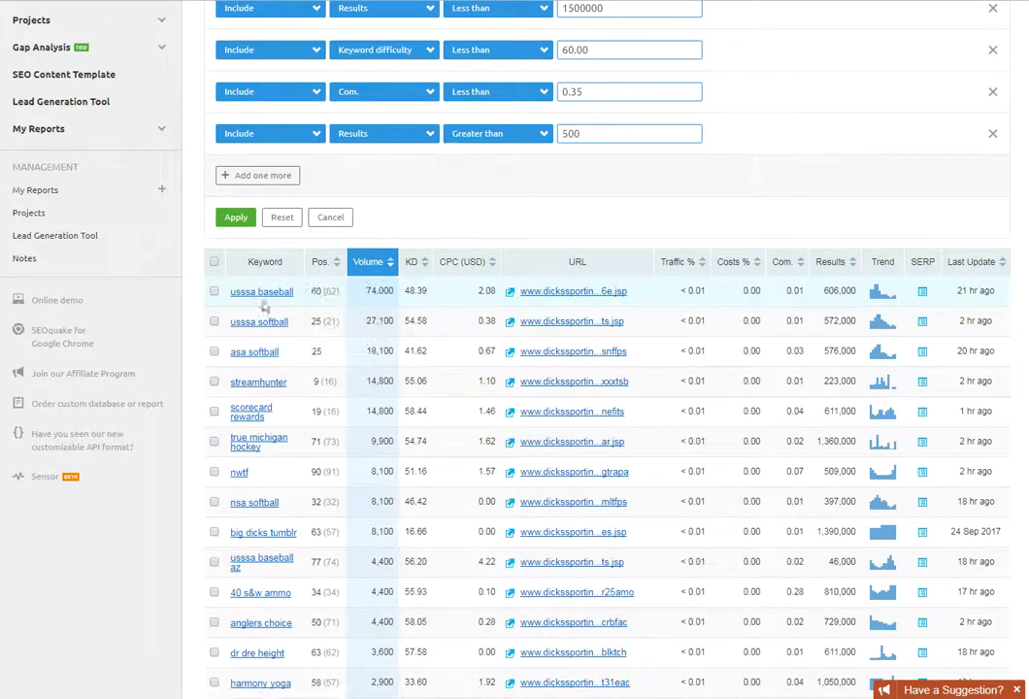
pyautogui.scroll(-1, 370, 296)
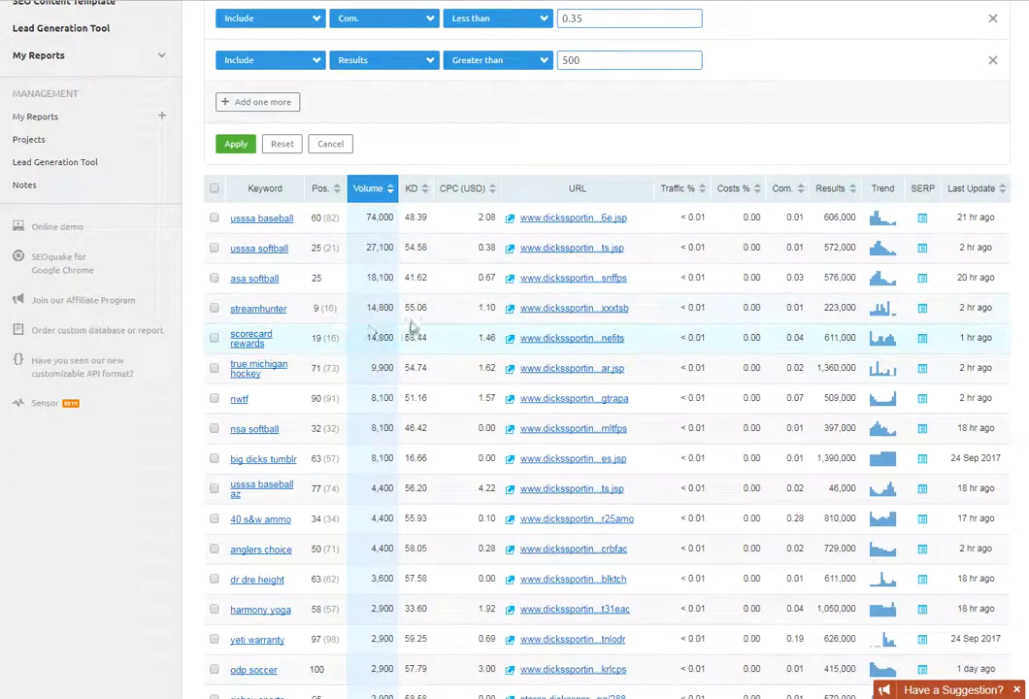
pyautogui.scroll(-1, 438, 303)
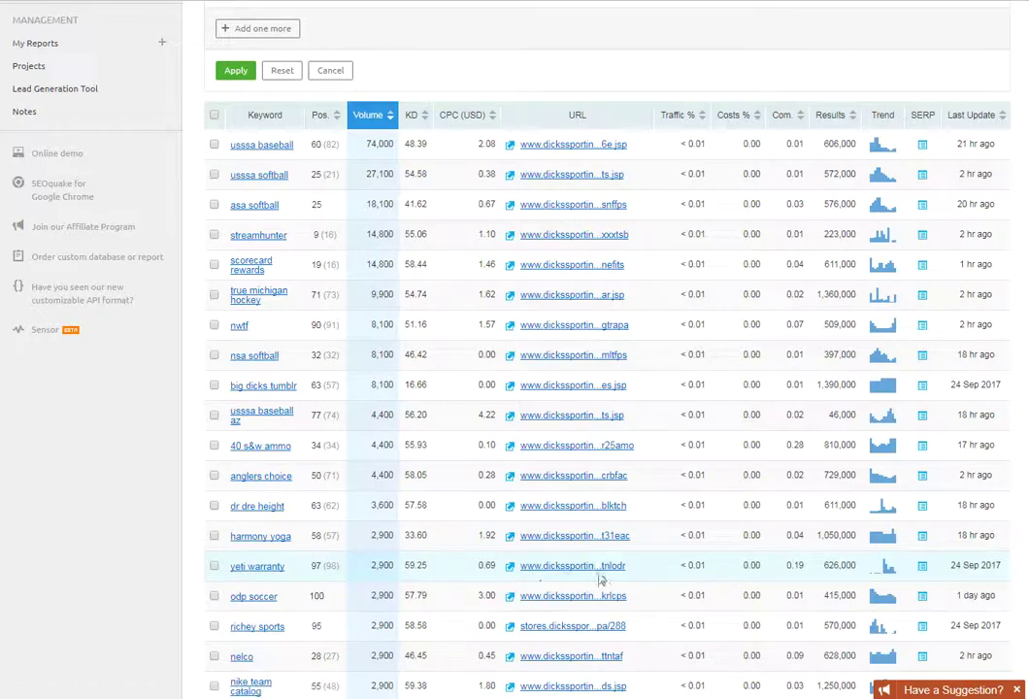
# Step: Look down the filtered organic positions table, examining long-tail keywords such as yeti warranty and easton arrow chart and the lower-volume ones below
pyautogui.moveTo(252, 576)
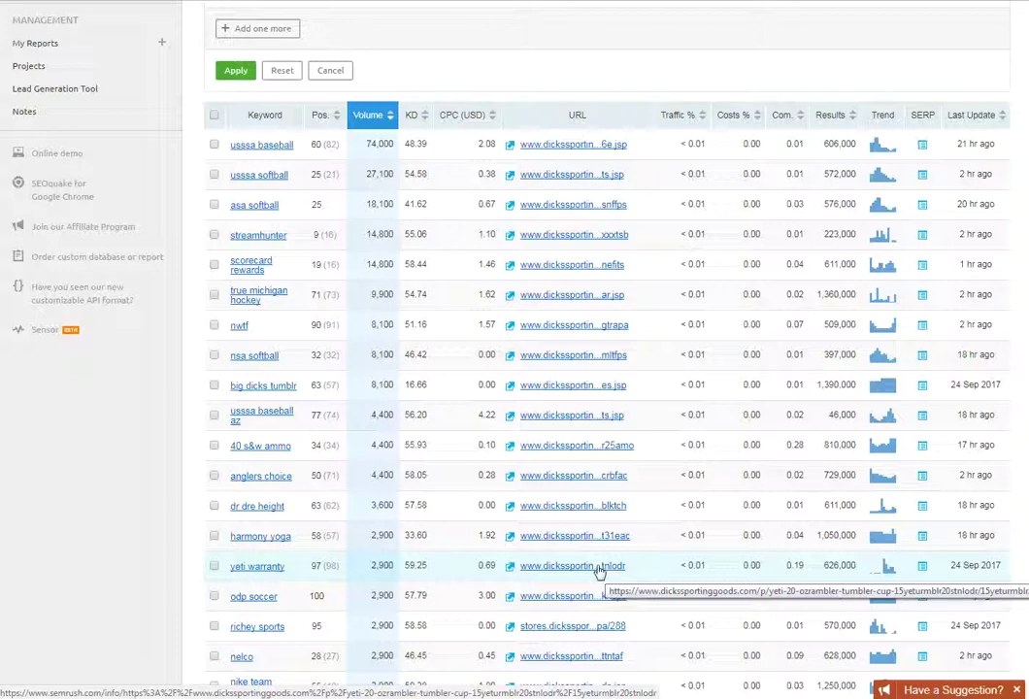
pyautogui.moveTo(296, 573)
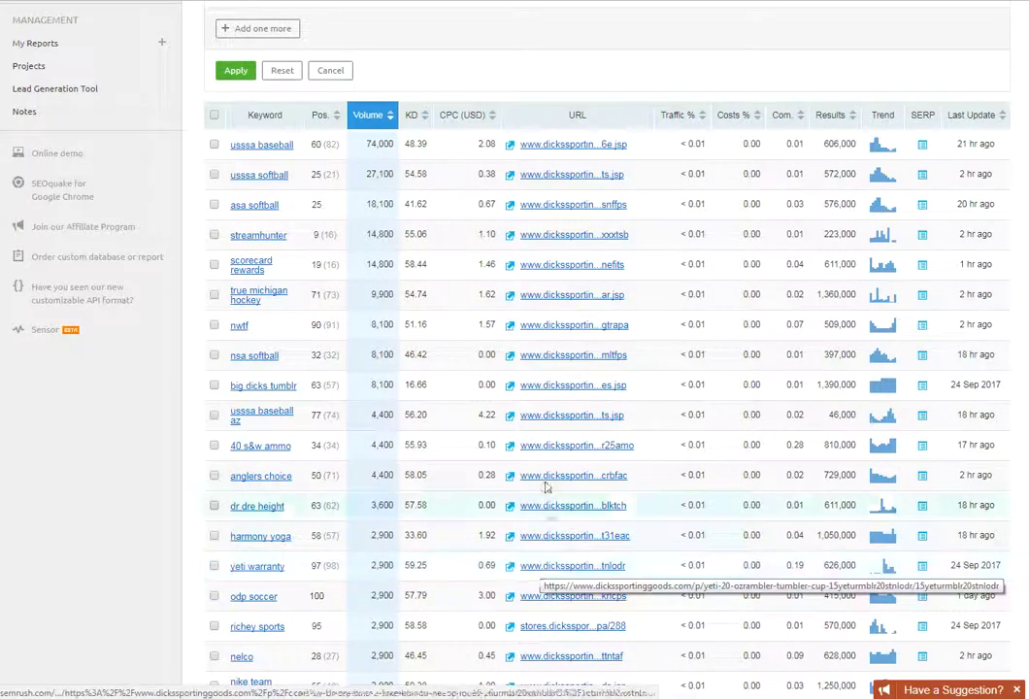
pyautogui.scroll(-3, 544, 568)
pyautogui.scroll(-2, 537, 293)
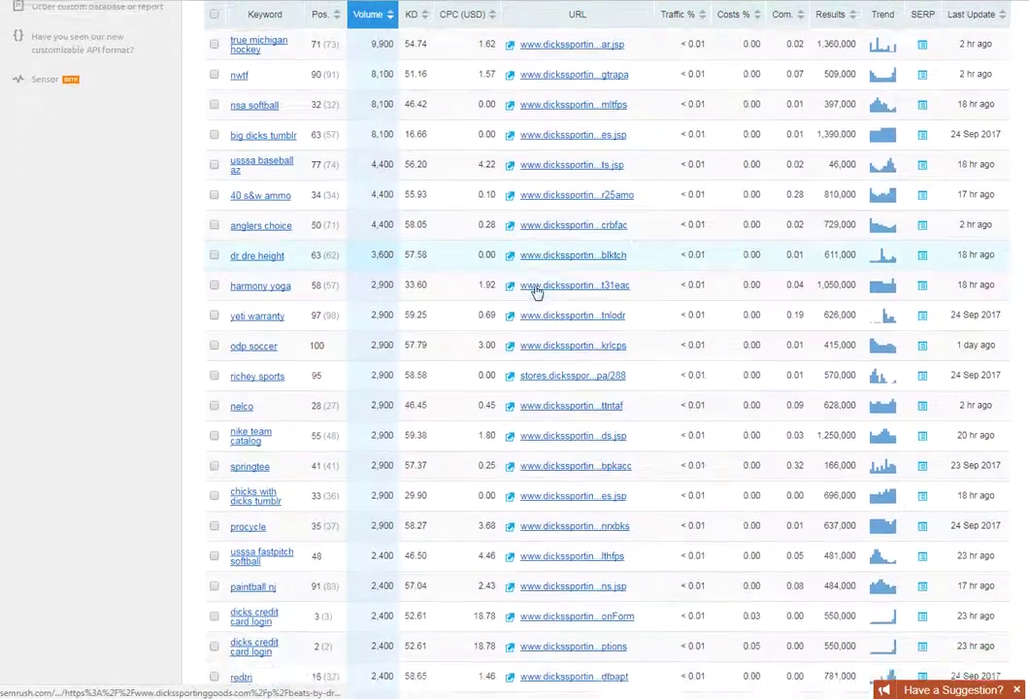
pyautogui.moveTo(251, 464)
pyautogui.scroll(-5, 391, 335)
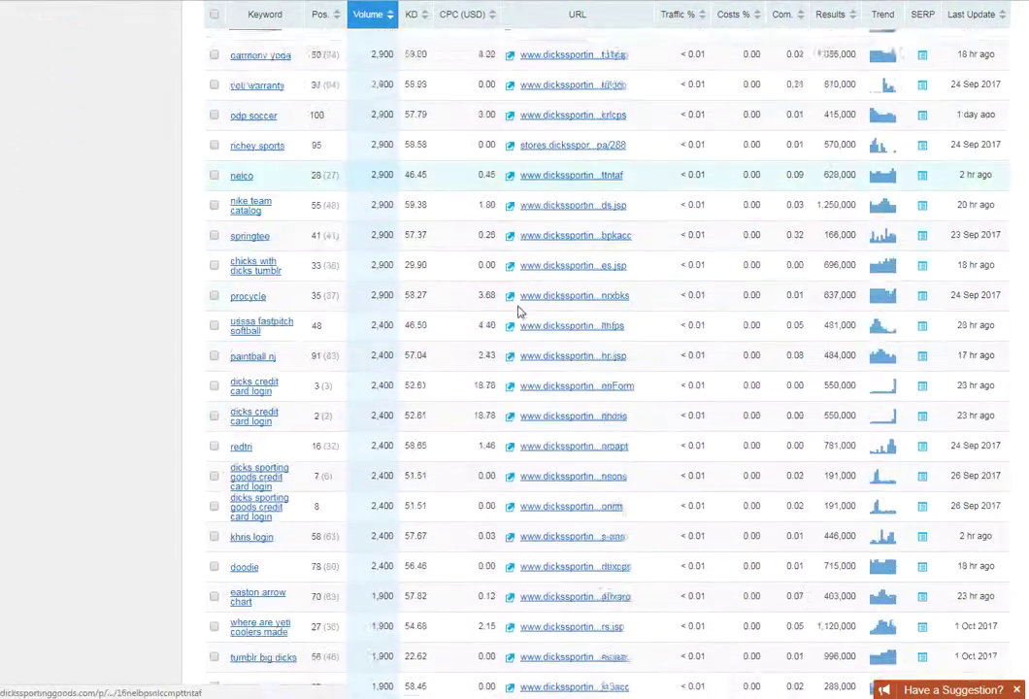
pyautogui.scroll(-1, 279, 311)
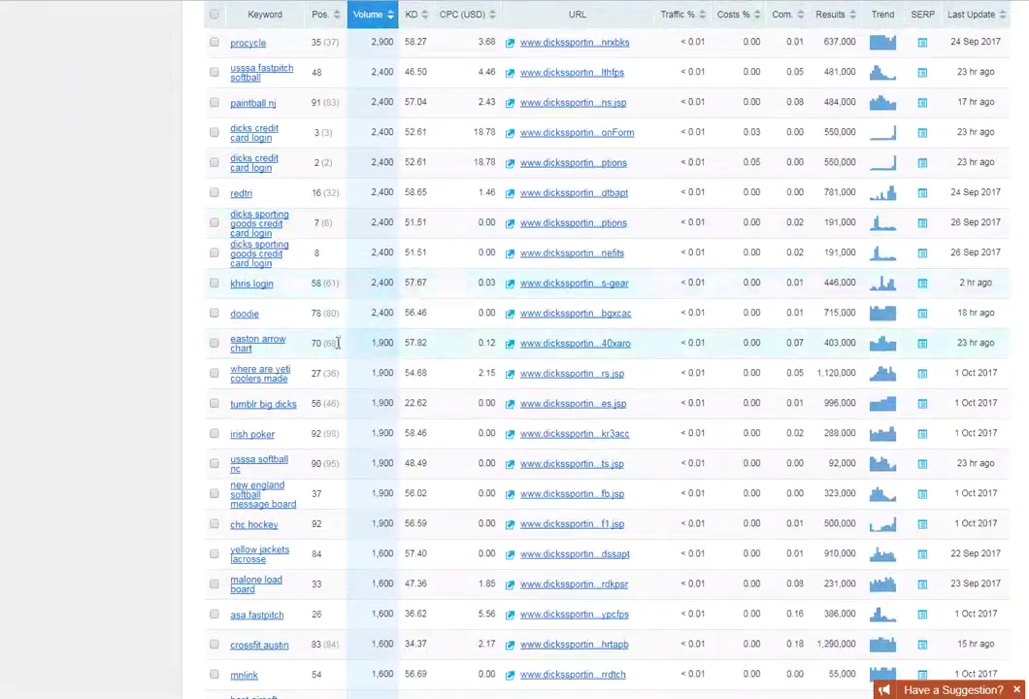
pyautogui.moveTo(245, 352)
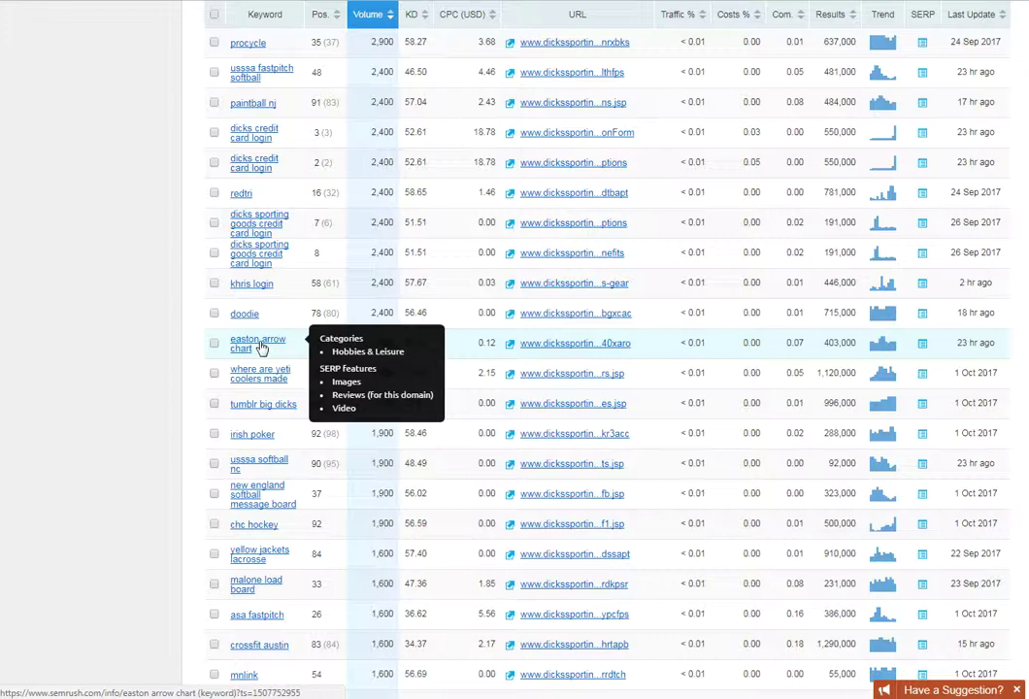
pyautogui.scroll(-5, 260, 348)
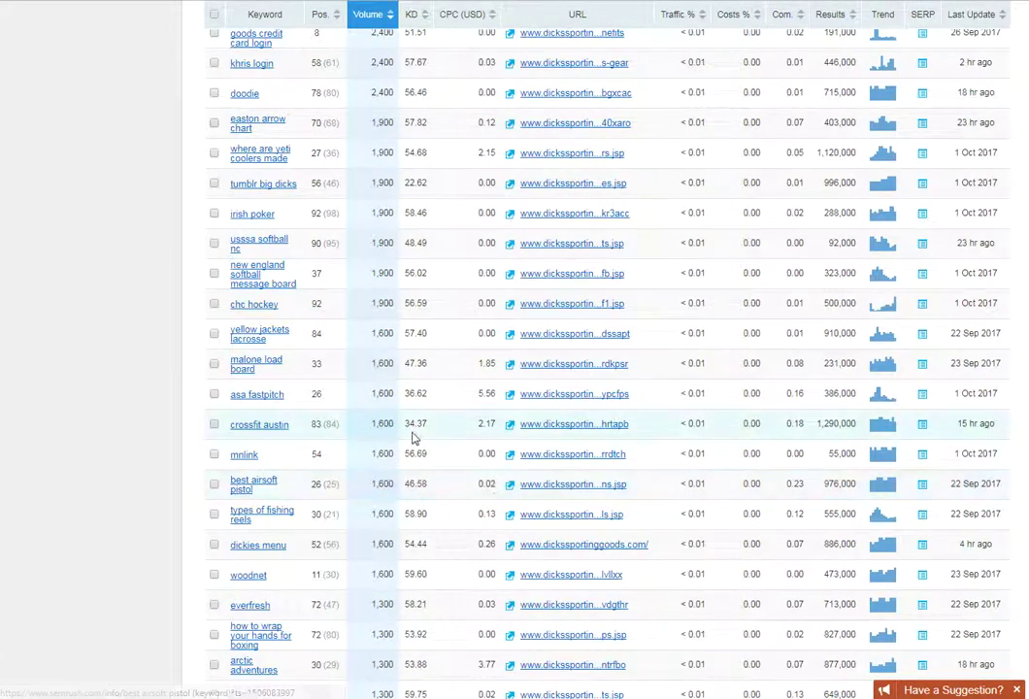
pyautogui.scroll(-10, 413, 439)
pyautogui.scroll(-13, 412, 433)
pyautogui.scroll(-7, 412, 439)
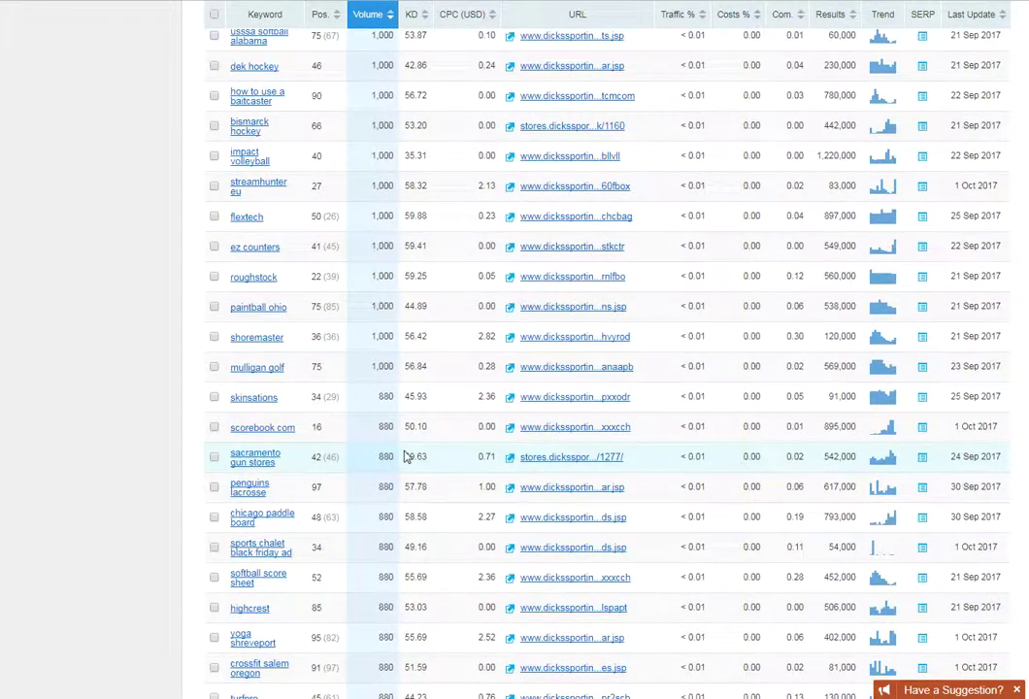
pyautogui.scroll(-2, 405, 460)
# Step: Review the higher-volume keywords again and check the filters currently applied to the organic positions
pyautogui.scroll(15, 406, 461)
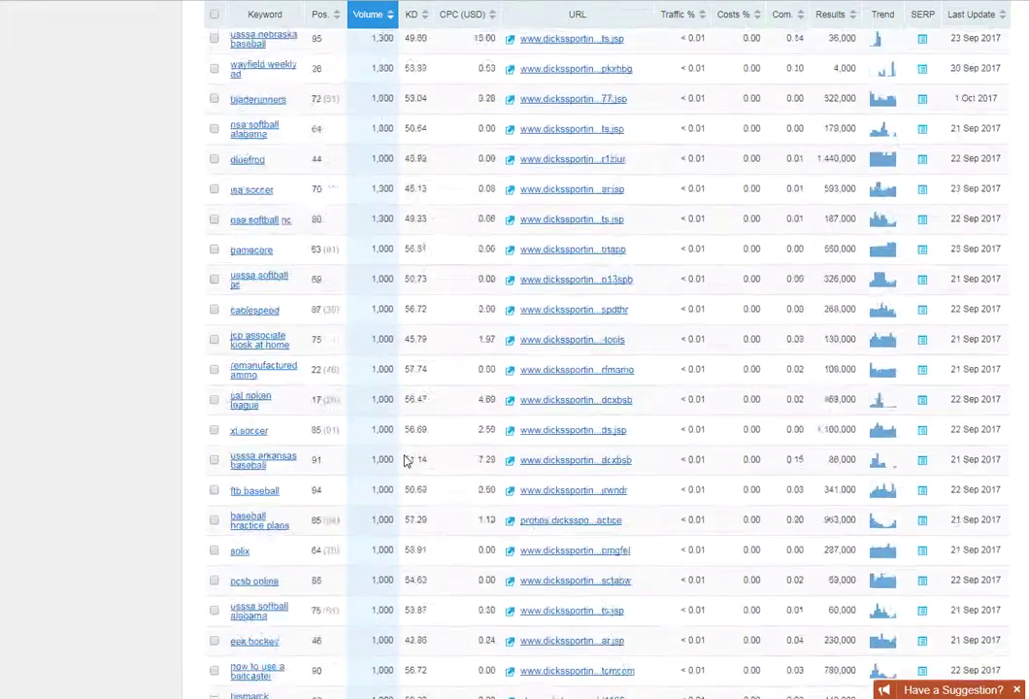
pyautogui.scroll(12, 406, 460)
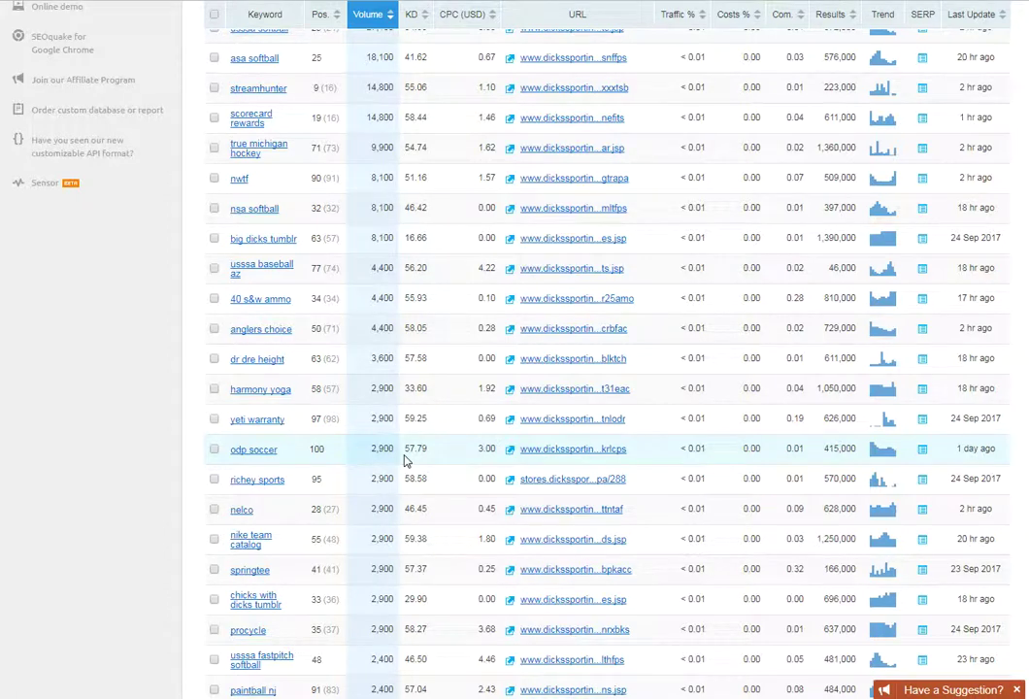
pyautogui.scroll(-2, 422, 475)
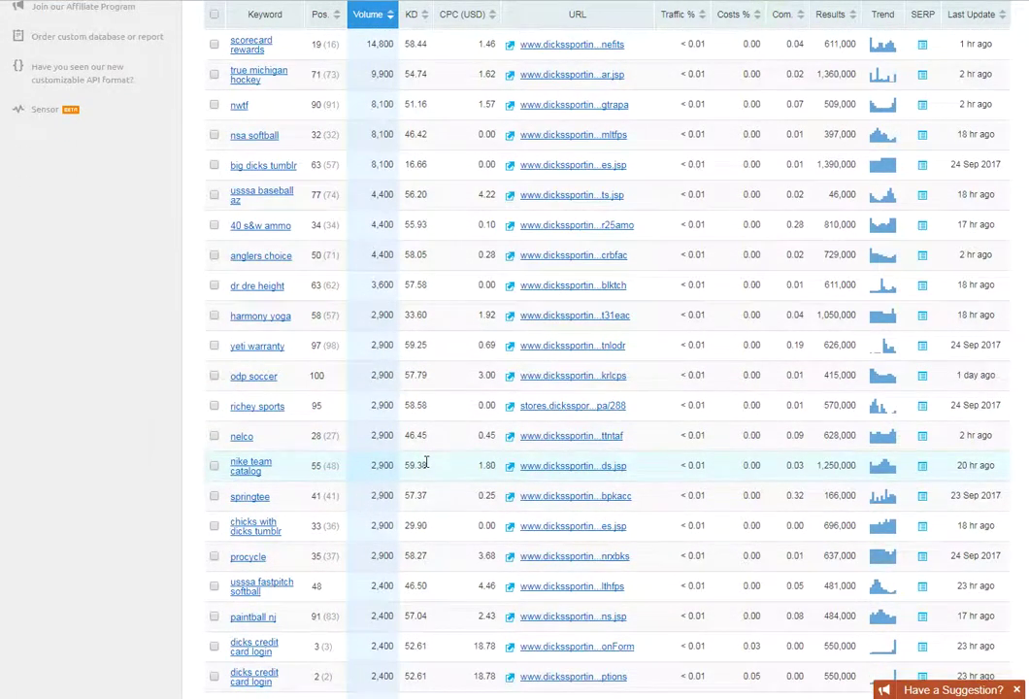
pyautogui.scroll(-2, 425, 464)
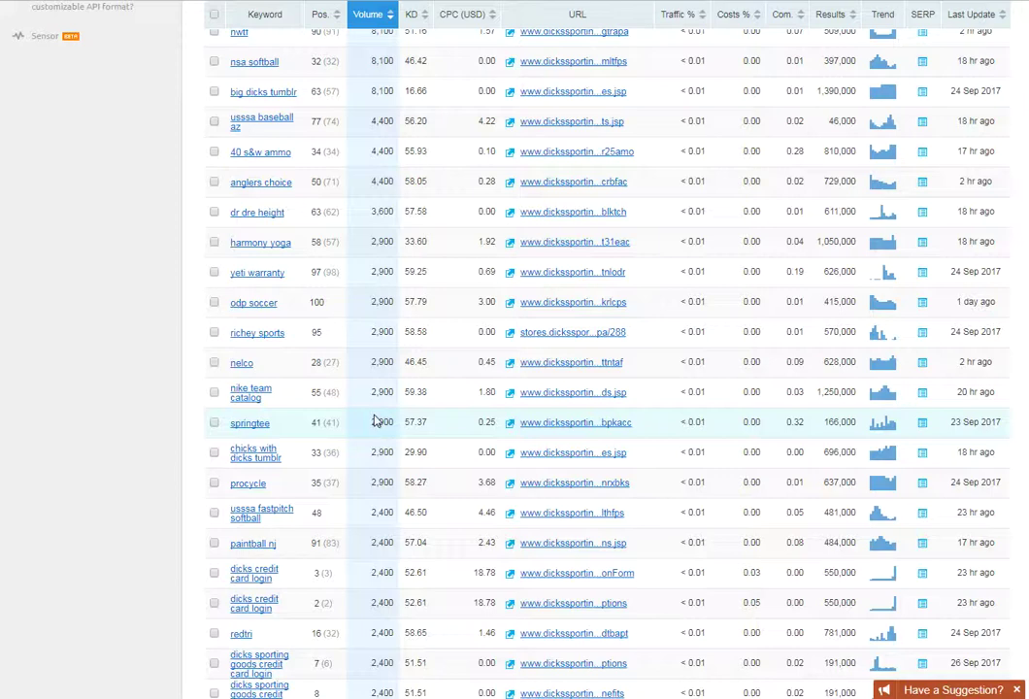
pyautogui.scroll(-1, 379, 420)
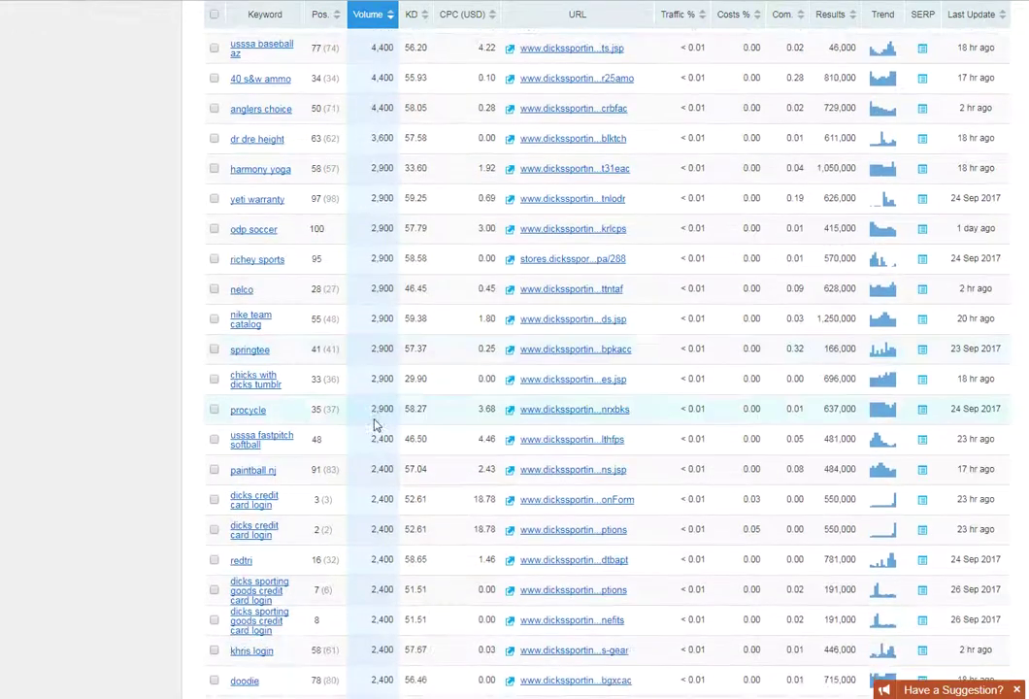
pyautogui.scroll(3, 313, 478)
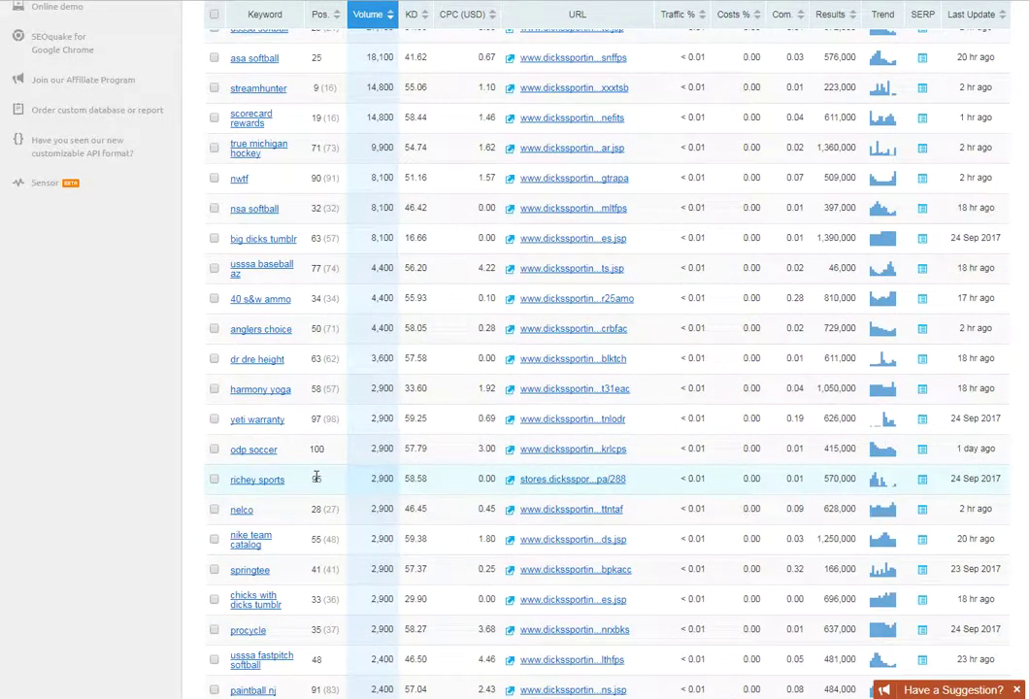
pyautogui.scroll(3, 320, 476)
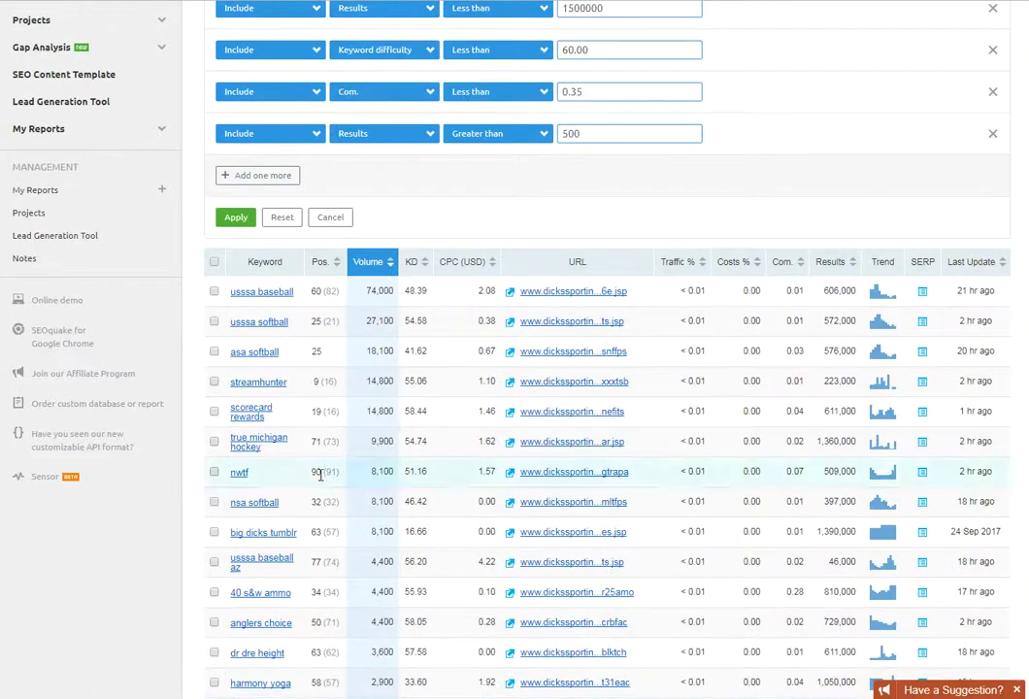
pyautogui.scroll(2, 320, 474)
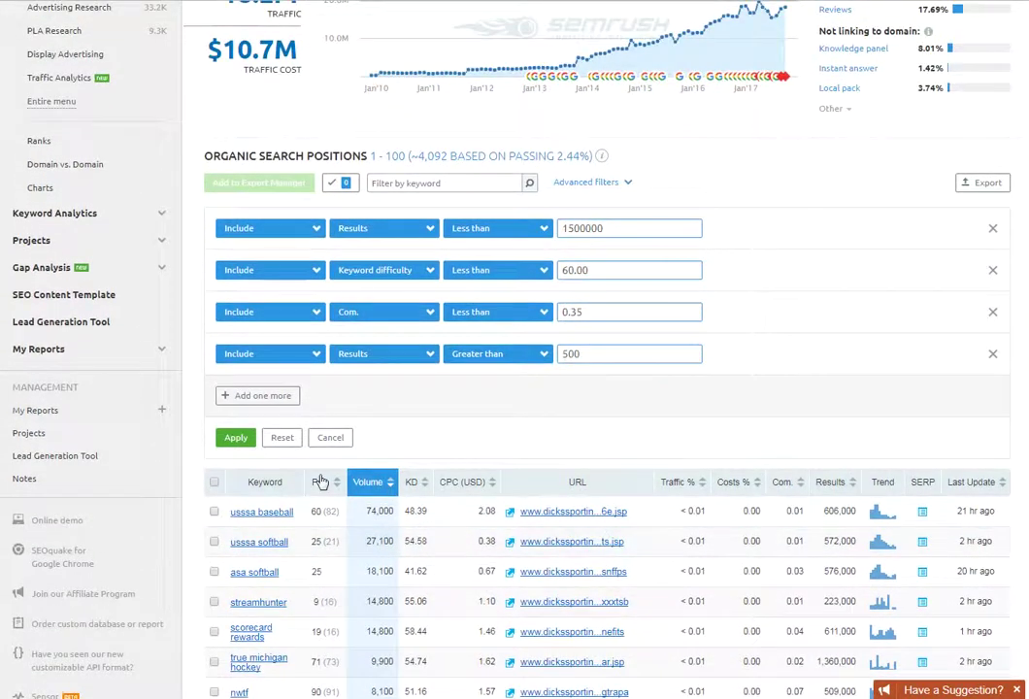
pyautogui.scroll(-1, 322, 481)
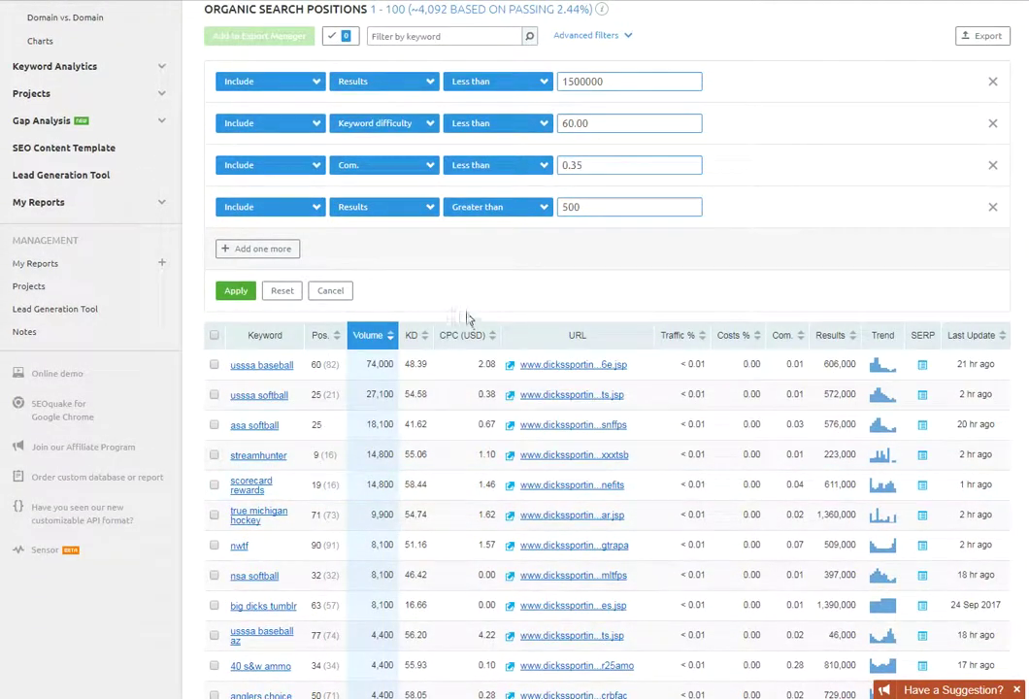
pyautogui.scroll(-1, 276, 408)
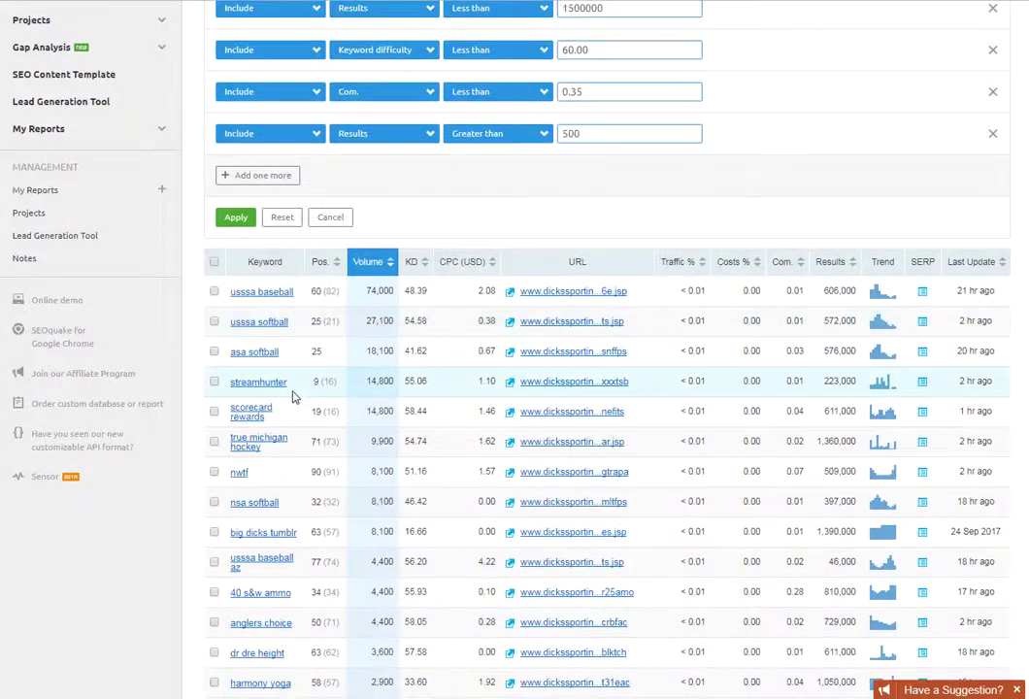
# Step: Add a fifth filter that includes Keyword containing ankle, apply the filters and review the matching keywords
pyautogui.scroll(1, 329, 457)
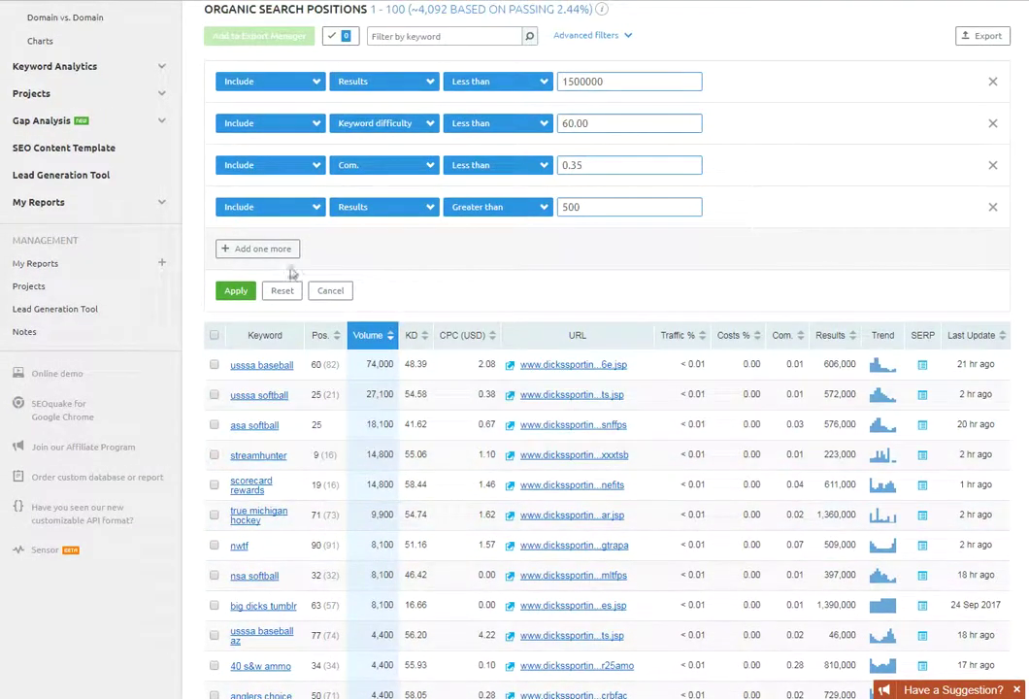
pyautogui.click(276, 252)
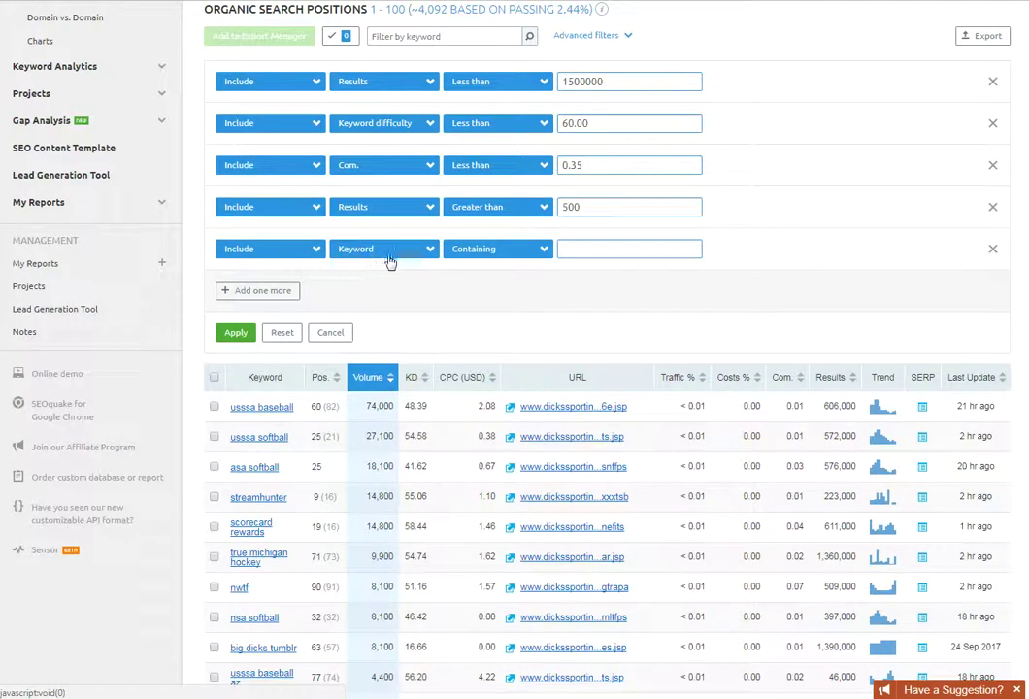
pyautogui.click(597, 248)
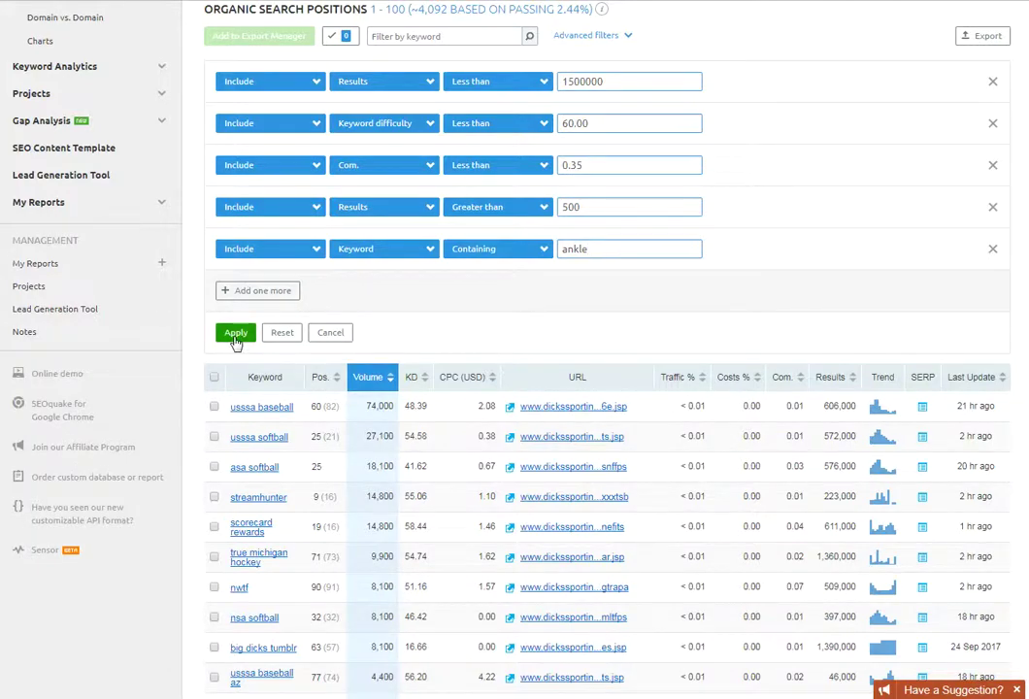
pyautogui.click(234, 336)
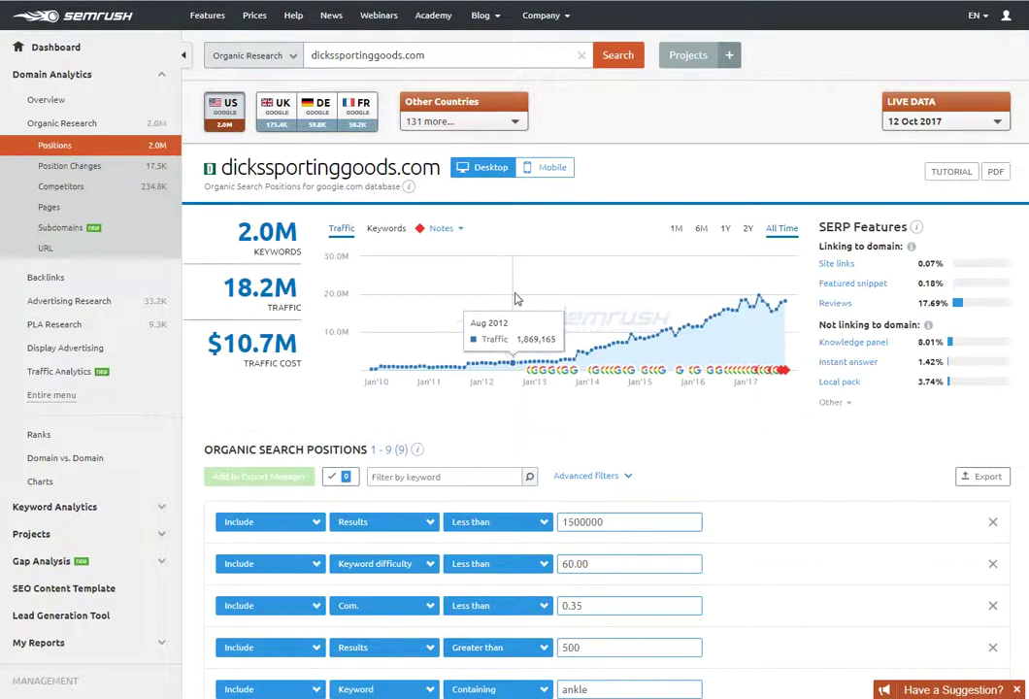
pyautogui.scroll(-4, 540, 275)
pyautogui.scroll(-3, 539, 278)
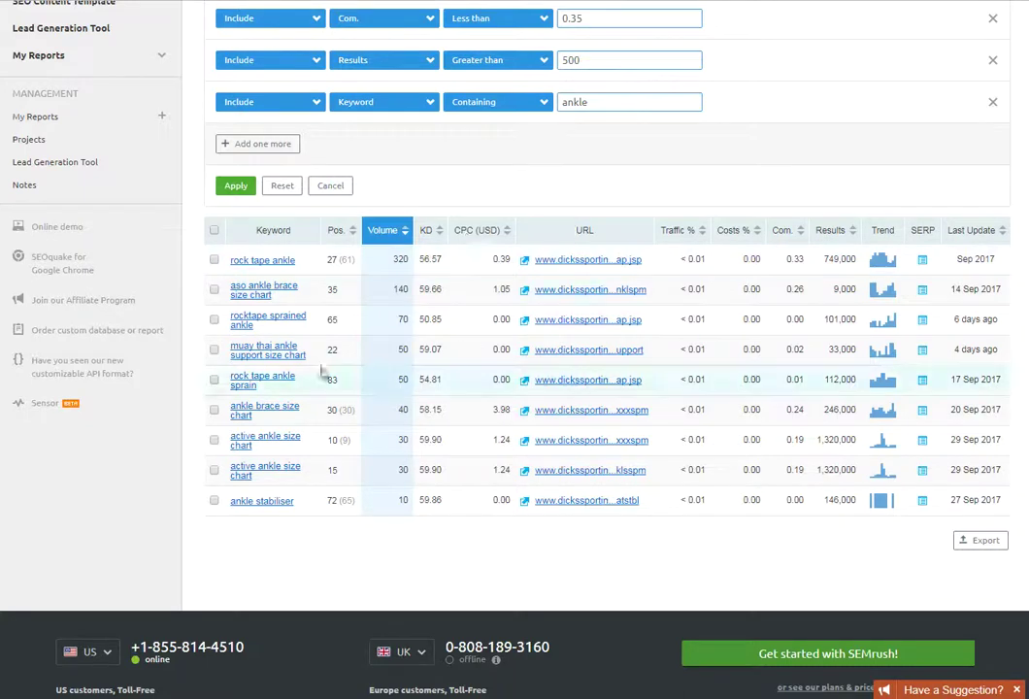
pyautogui.moveTo(250, 273)
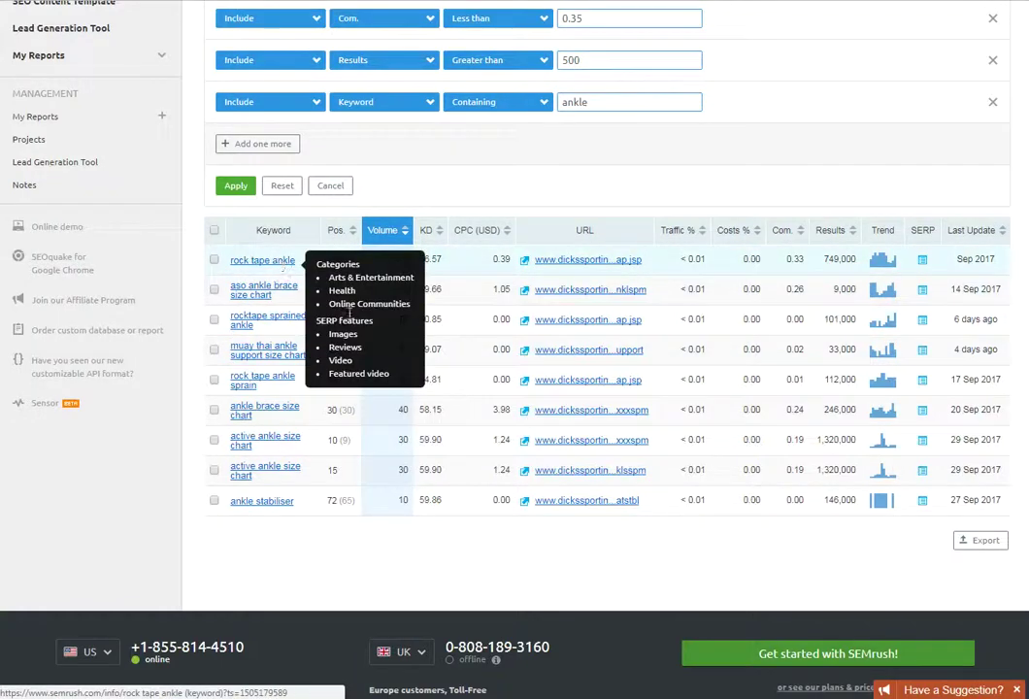
pyautogui.moveTo(283, 324)
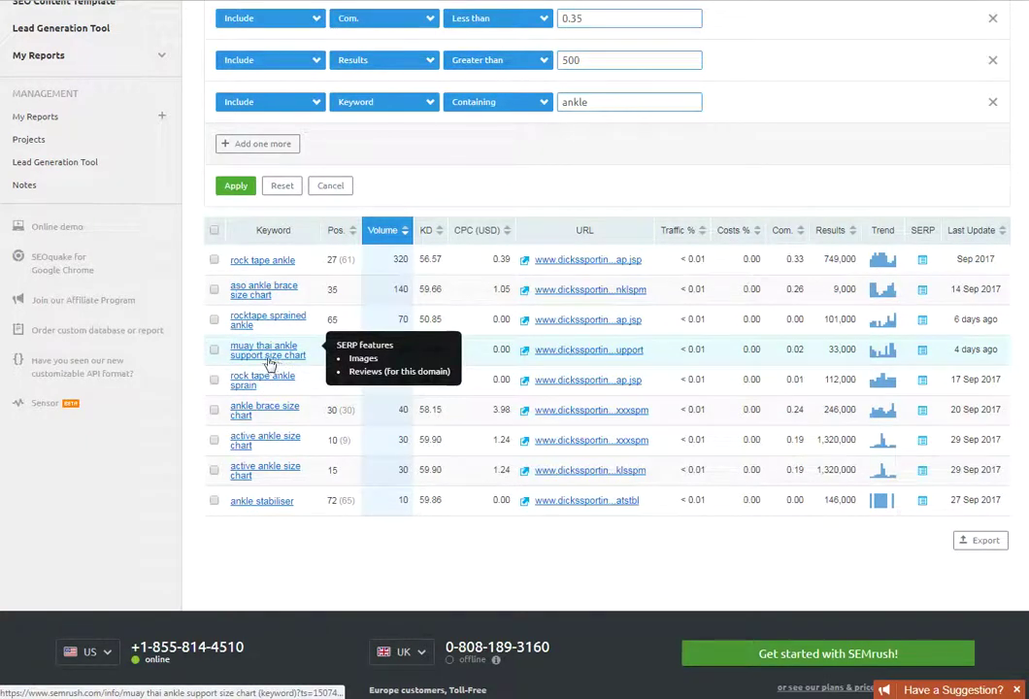
pyautogui.moveTo(287, 363)
pyautogui.moveTo(277, 476)
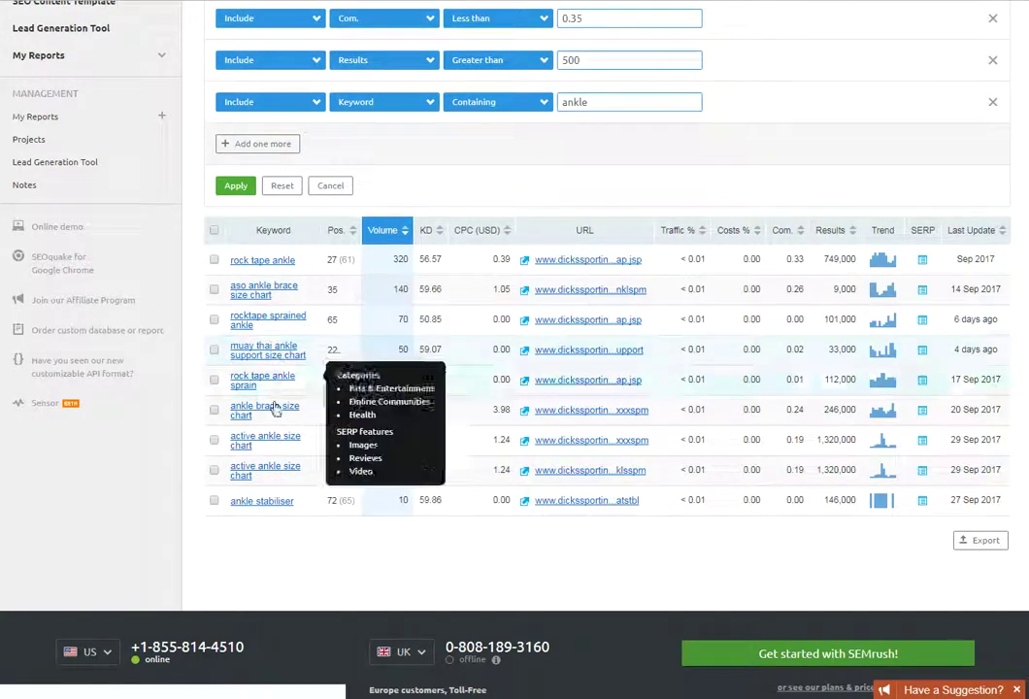
# Step: Change the Keyword containing filter to knee, apply the filters and review the matching keywords
pyautogui.scroll(2, 311, 408)
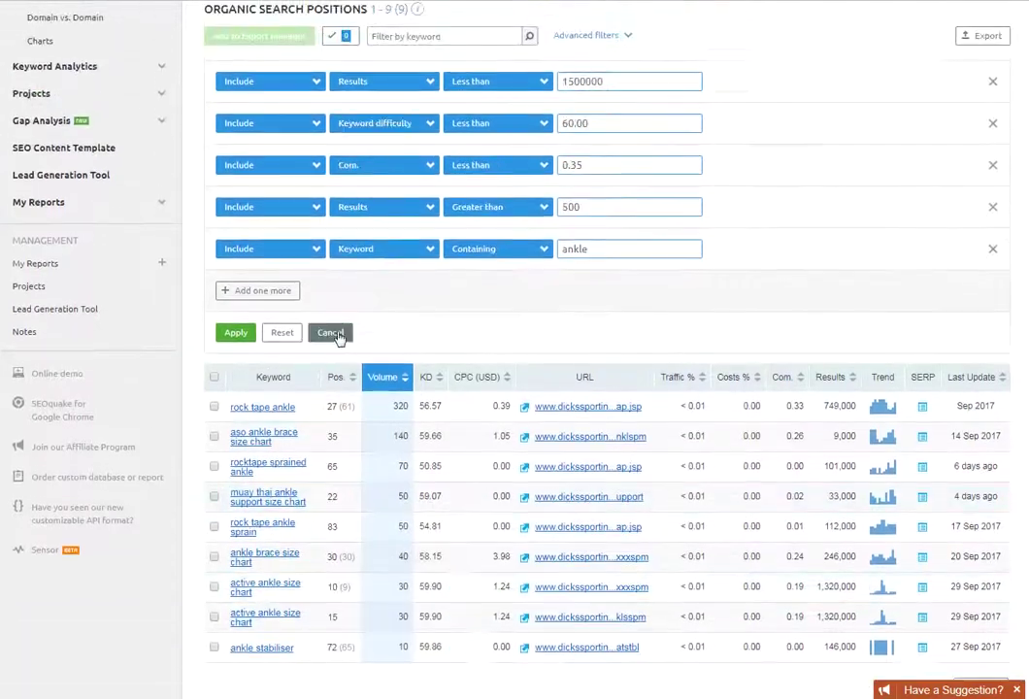
pyautogui.doubleClick(583, 250)
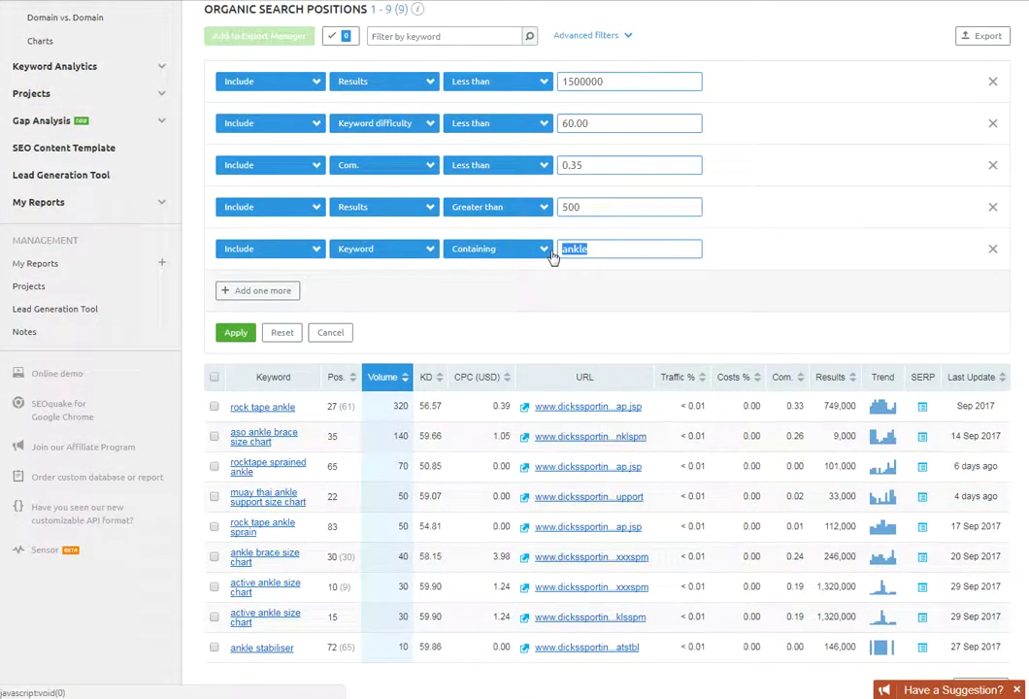
pyautogui.press('BackSpace')
pyautogui.click(236, 333)
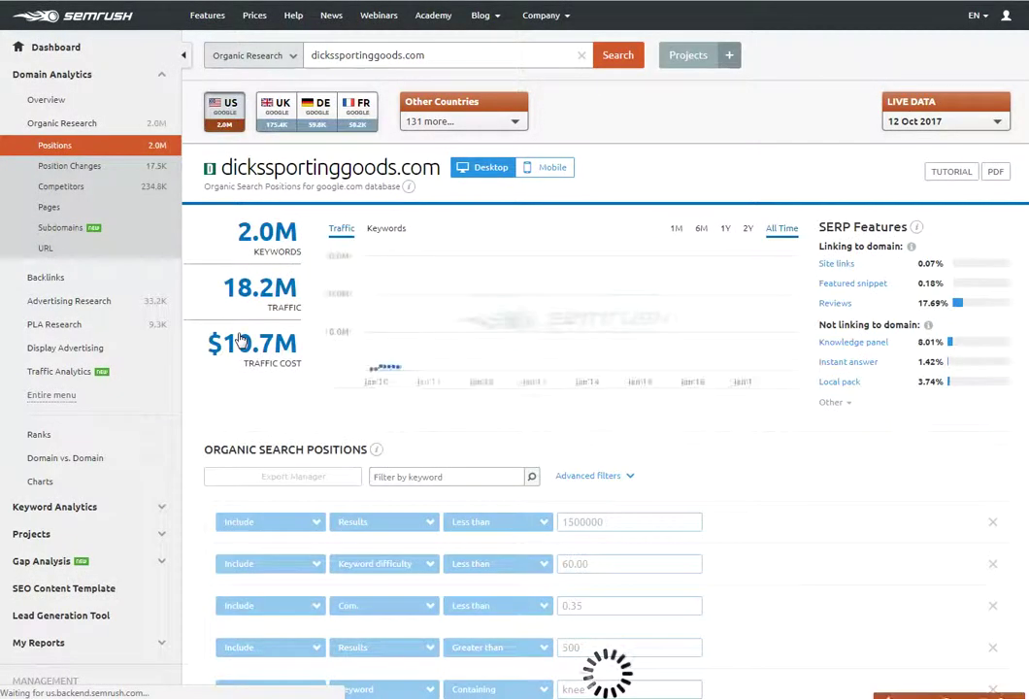
pyautogui.scroll(-1, 373, 350)
pyautogui.scroll(-4, 373, 351)
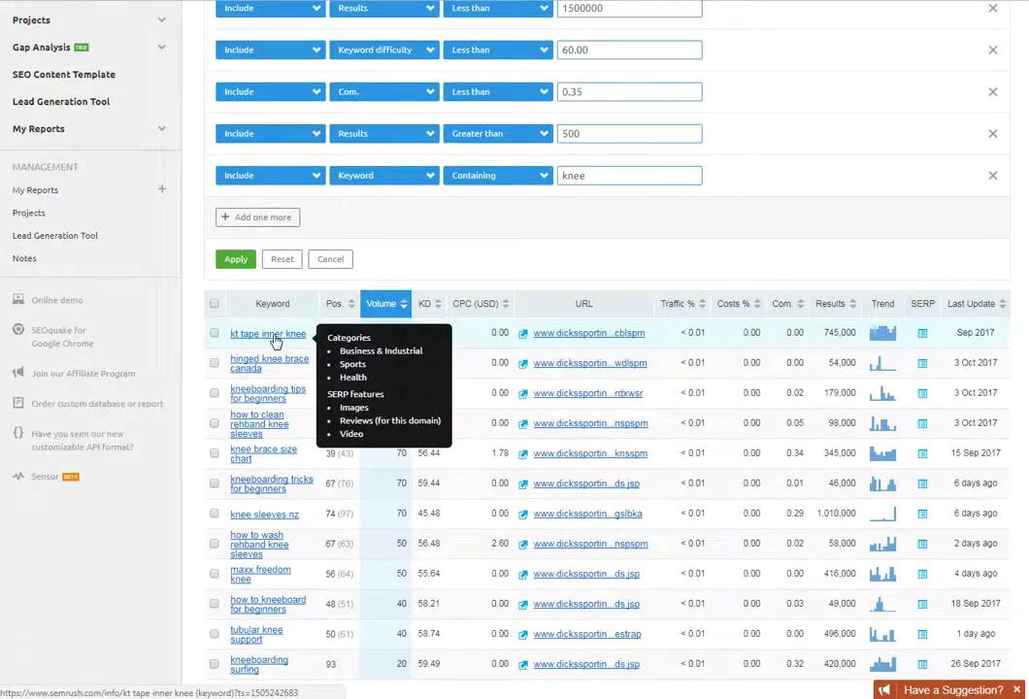
pyautogui.scroll(-1, 276, 340)
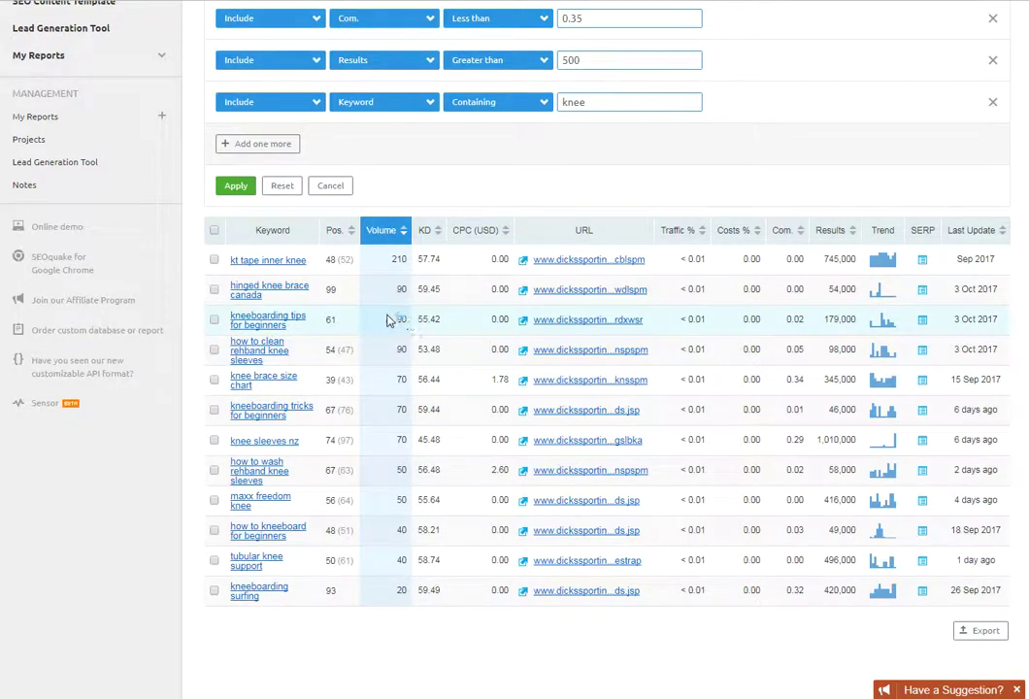
pyautogui.moveTo(328, 321)
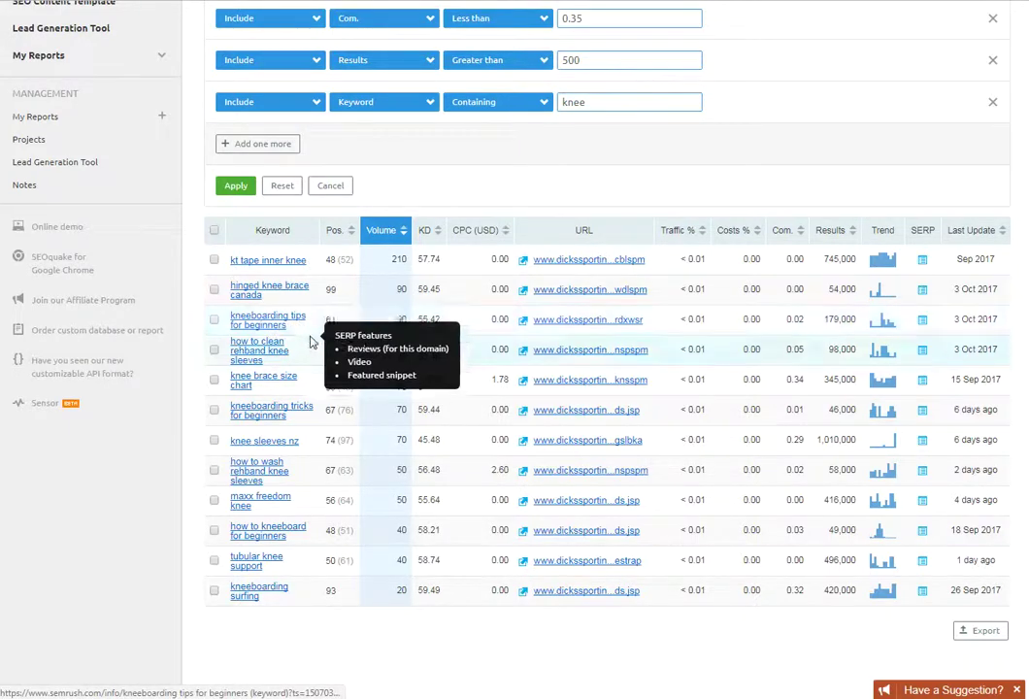
pyautogui.moveTo(271, 570)
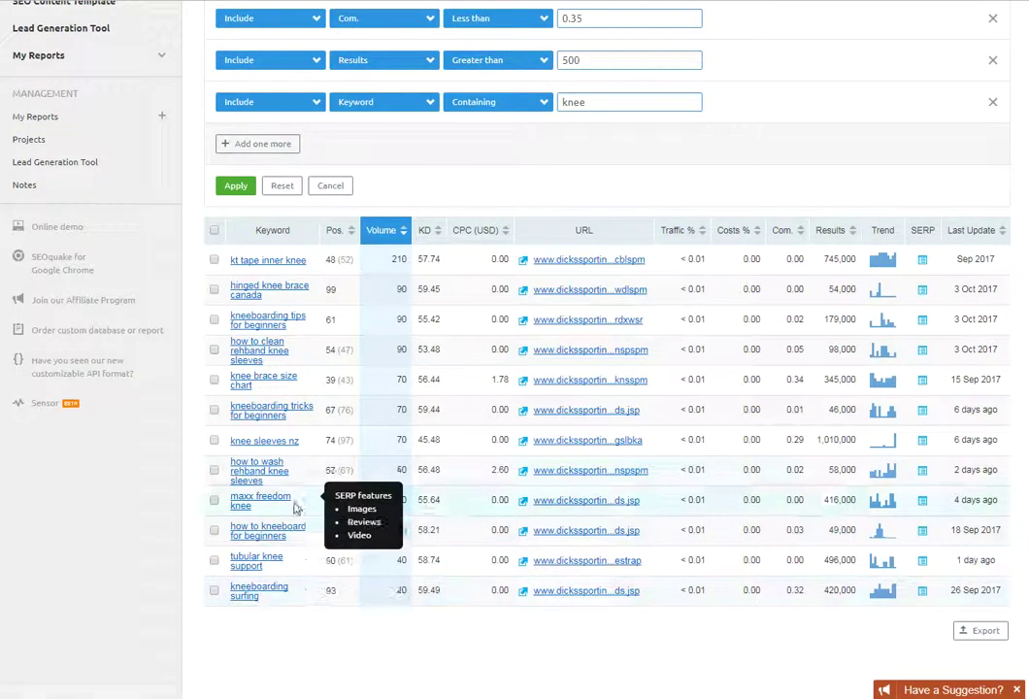
# Step: Change the Keyword containing filter to yankees, apply the filters and review the organic positions table
pyautogui.scroll(3, 320, 524)
pyautogui.scroll(-2, 485, 408)
pyautogui.scroll(2, 504, 380)
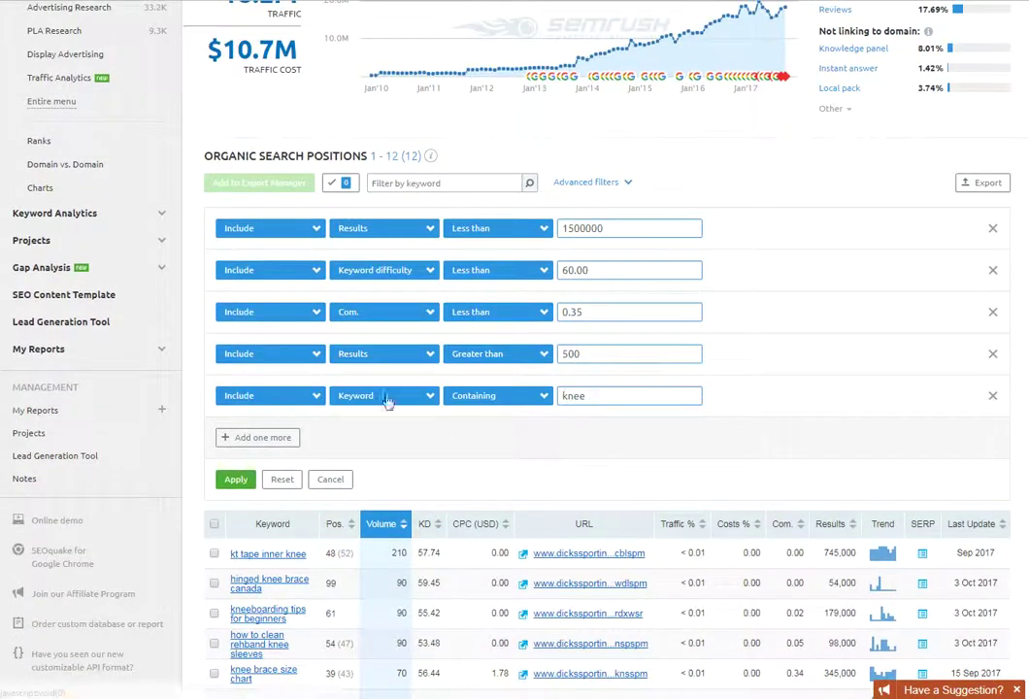
pyautogui.moveTo(631, 396); pyautogui.dragTo(546, 403)
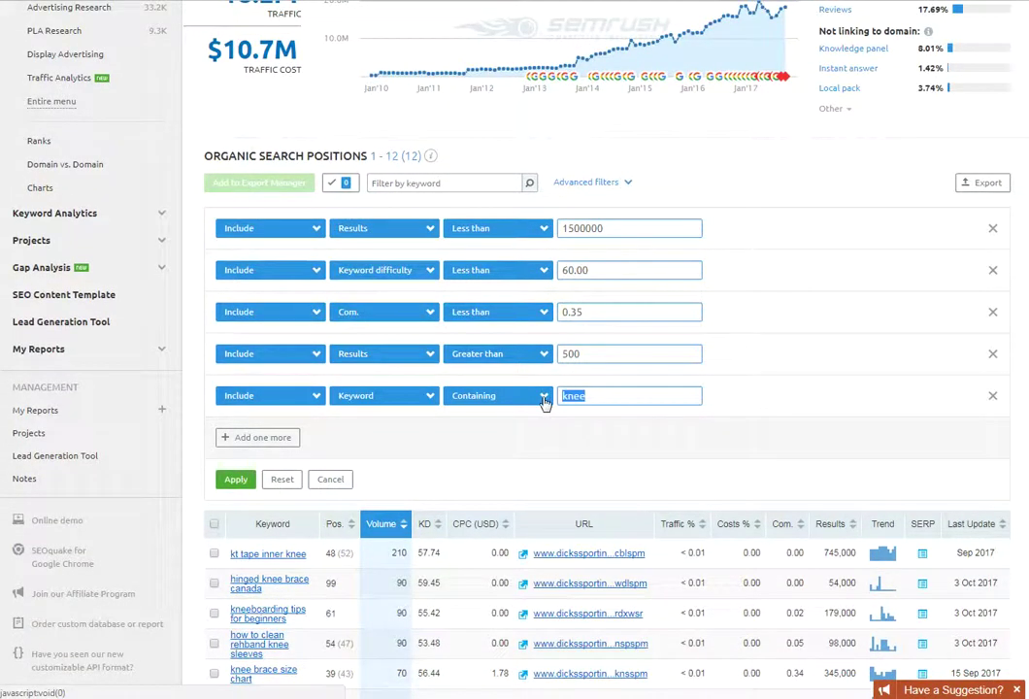
pyautogui.press('BackSpace')
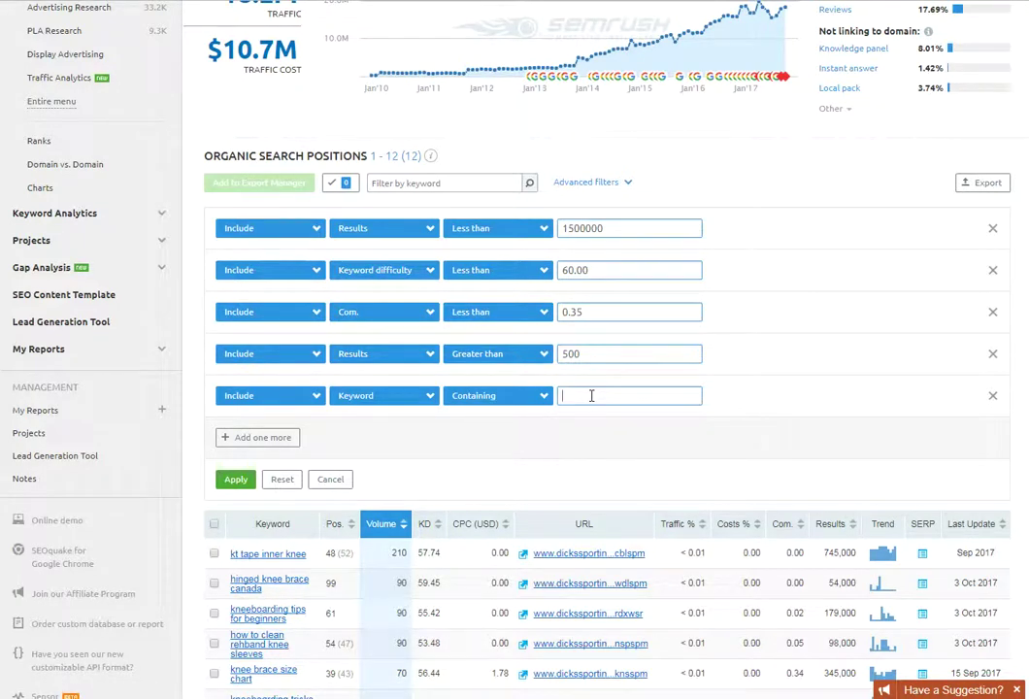
pyautogui.click(235, 480)
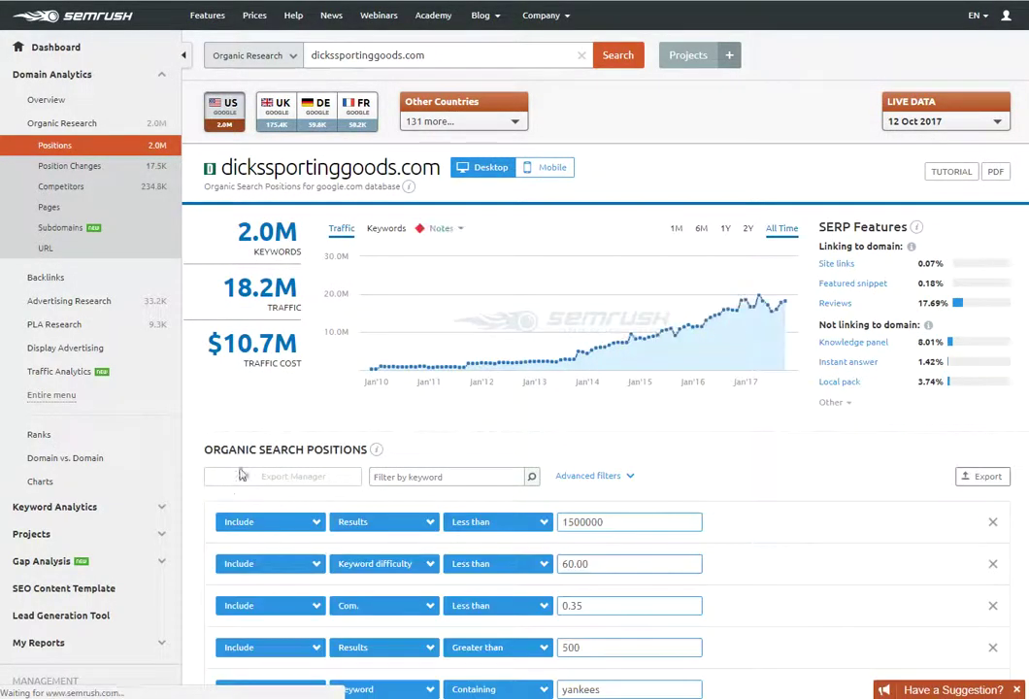
pyautogui.scroll(-1, 262, 466)
pyautogui.scroll(-4, 291, 432)
pyautogui.scroll(2, 398, 401)
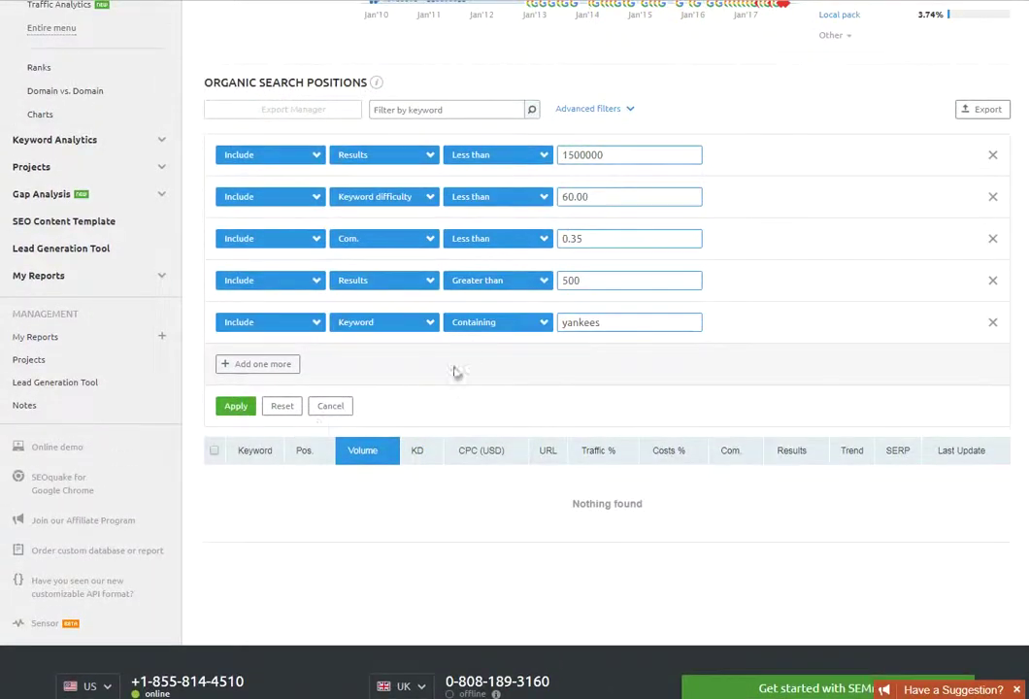
# Step: Raise the Keyword difficulty less than filter to 90.00, apply the filters and review the yankees keywords
pyautogui.moveTo(623, 323); pyautogui.dragTo(520, 331)
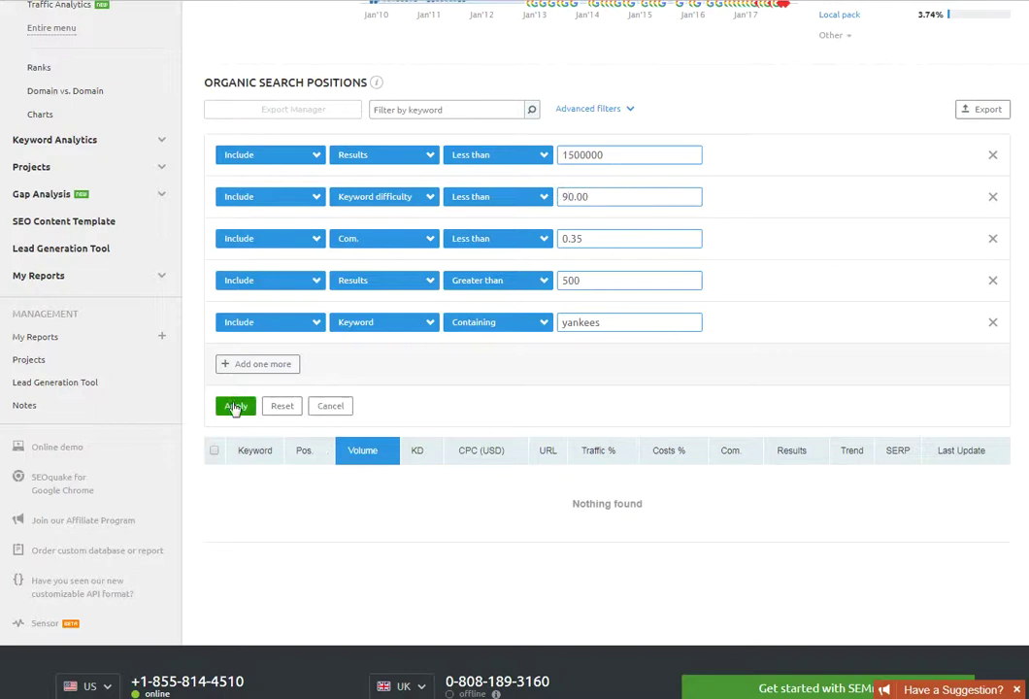
pyautogui.click(234, 407)
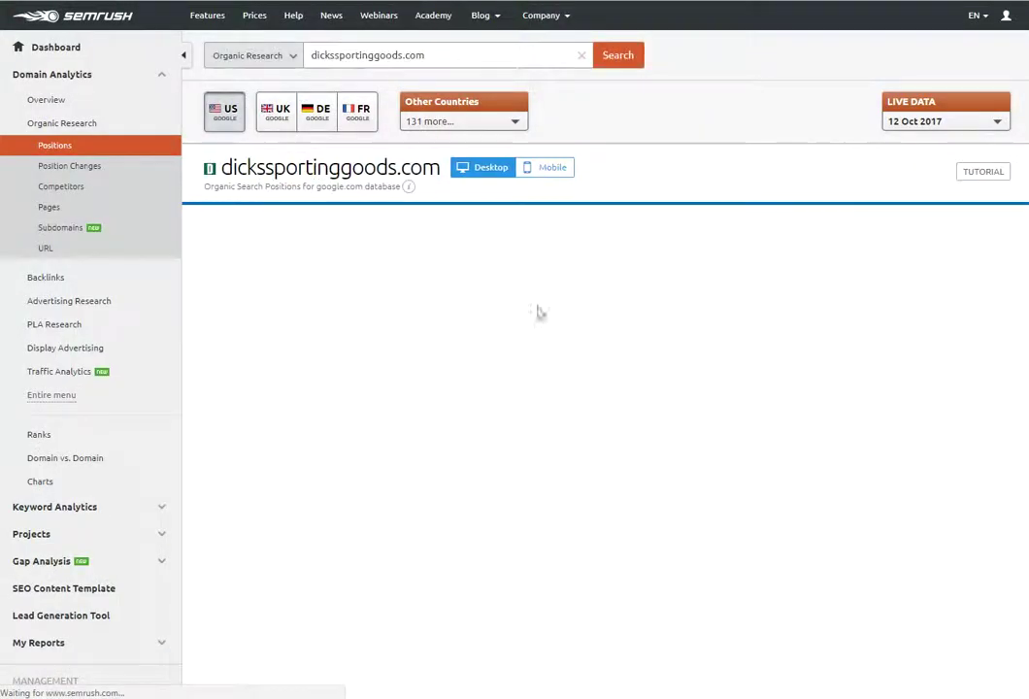
pyautogui.scroll(-2, 526, 296)
pyautogui.scroll(-1, 522, 294)
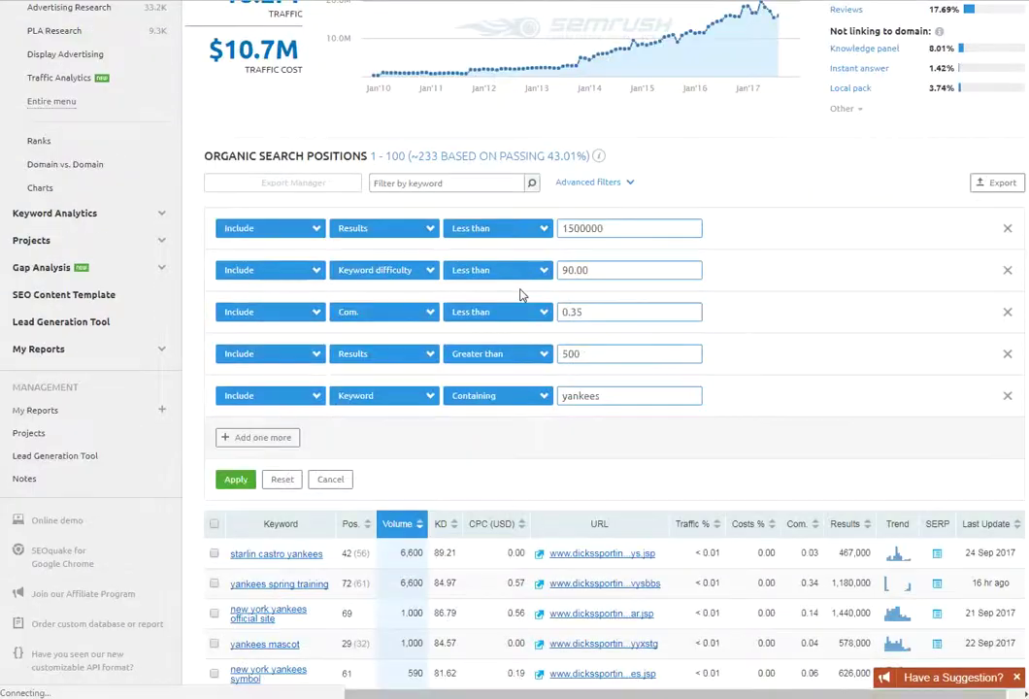
pyautogui.scroll(-3, 521, 295)
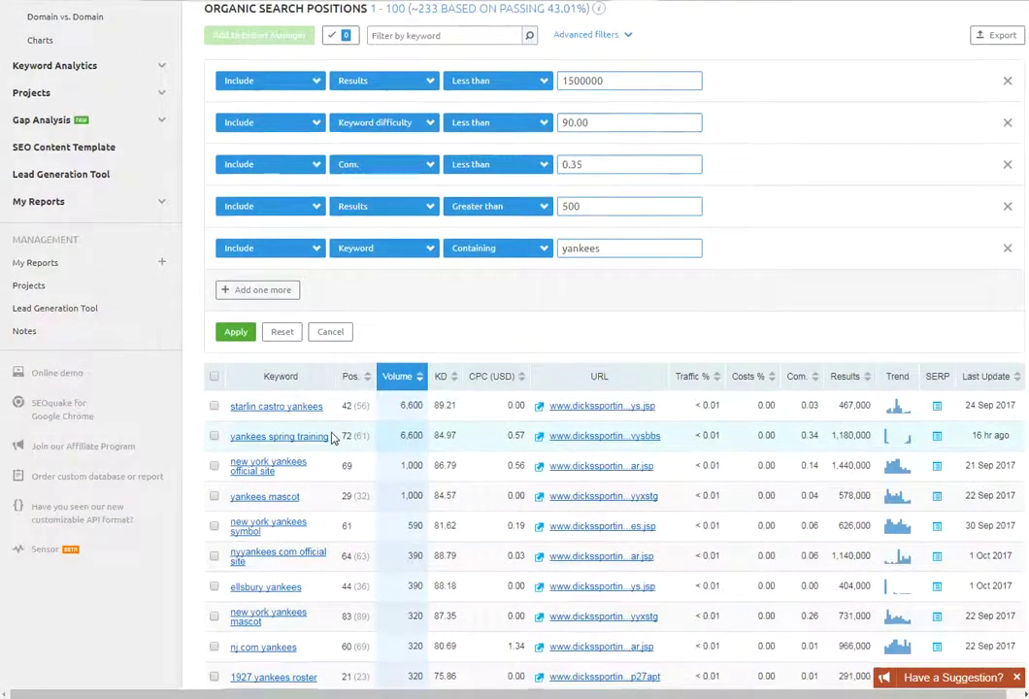
pyautogui.scroll(-1, 359, 420)
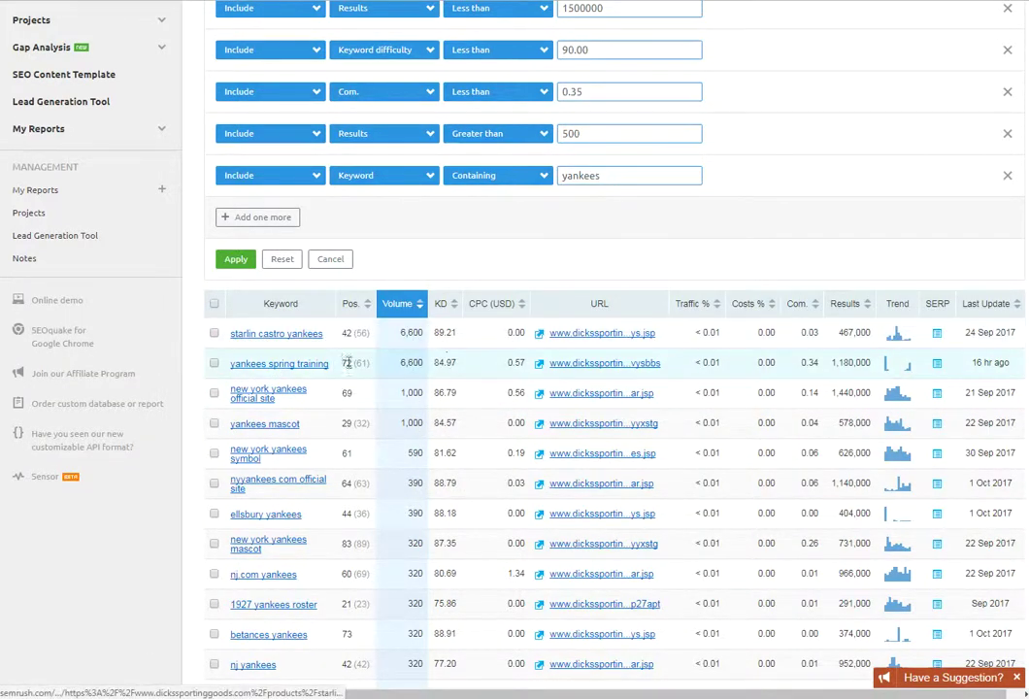
pyautogui.scroll(-1, 280, 464)
pyautogui.scroll(5, 279, 464)
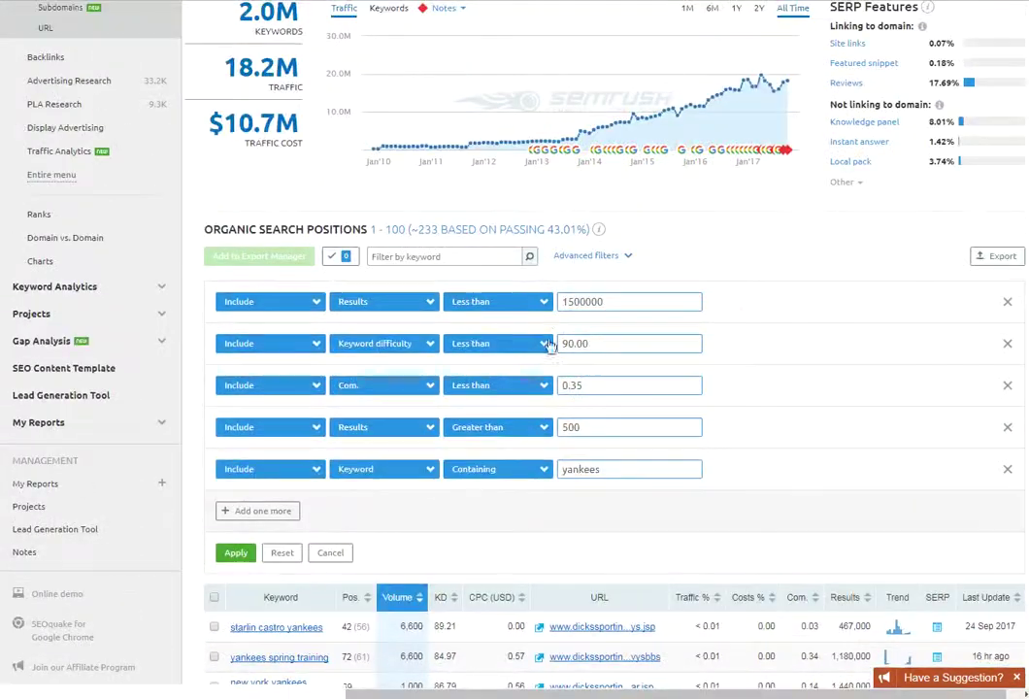
# Step: Set the Keyword difficulty less than filter to 60.00, remove the Keyword containing yankees filter and apply the filters
pyautogui.click(564, 343)
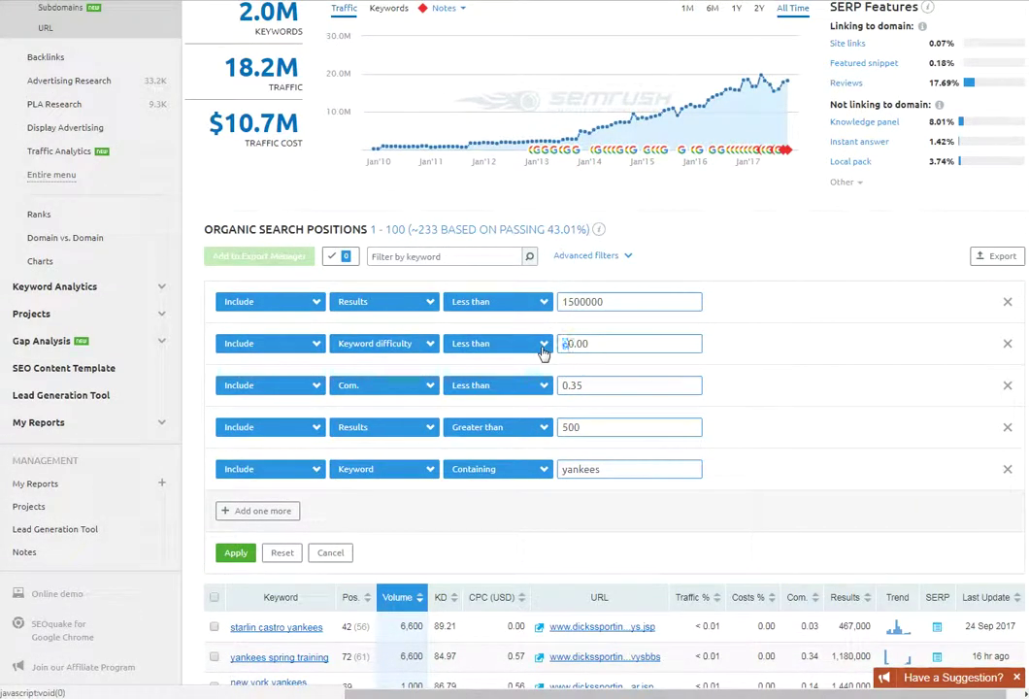
pyautogui.click(1008, 472)
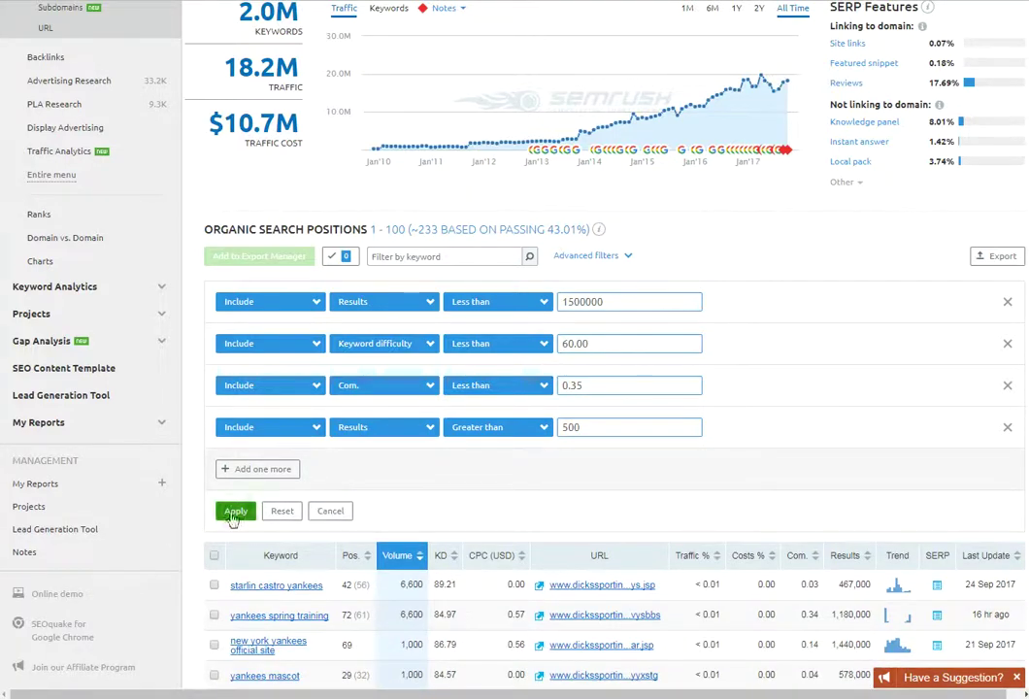
pyautogui.click(234, 515)
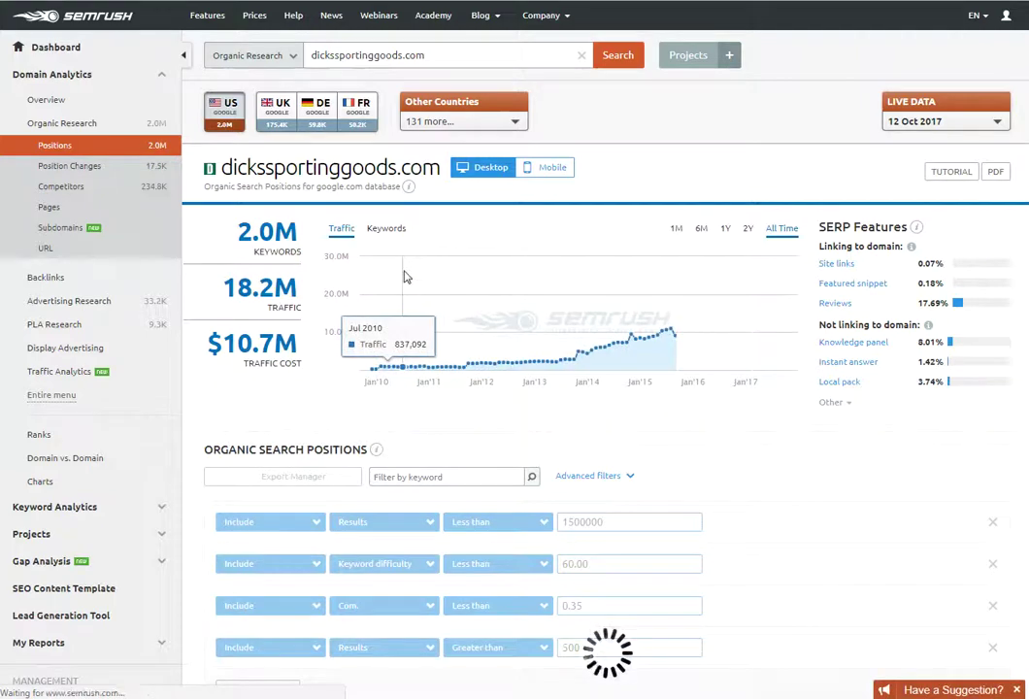
pyautogui.scroll(-3, 408, 281)
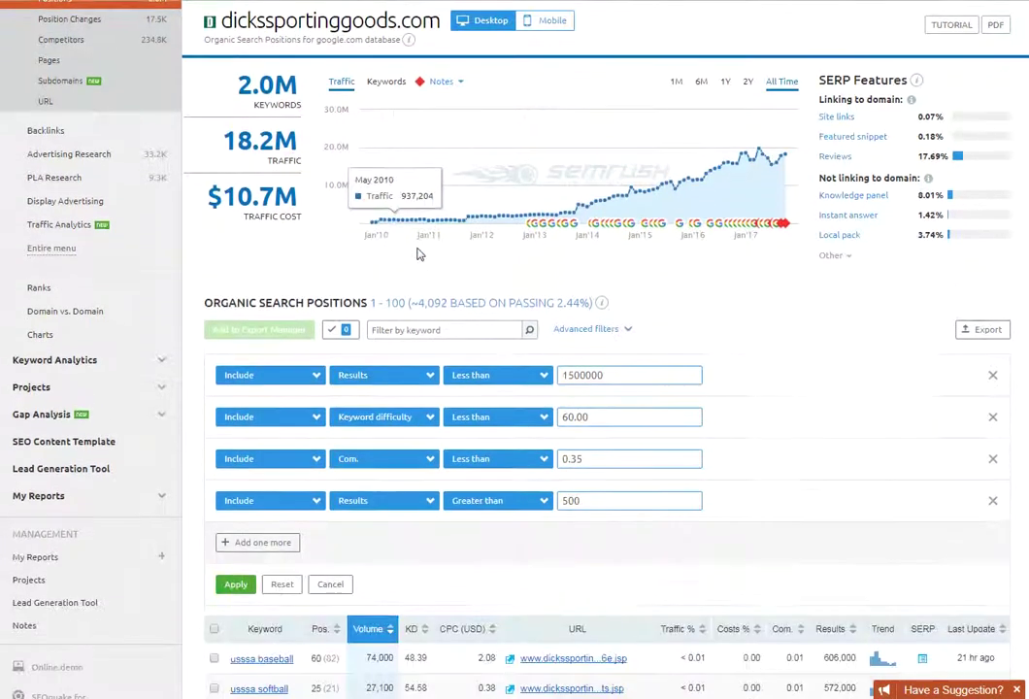
pyautogui.scroll(-5, 377, 267)
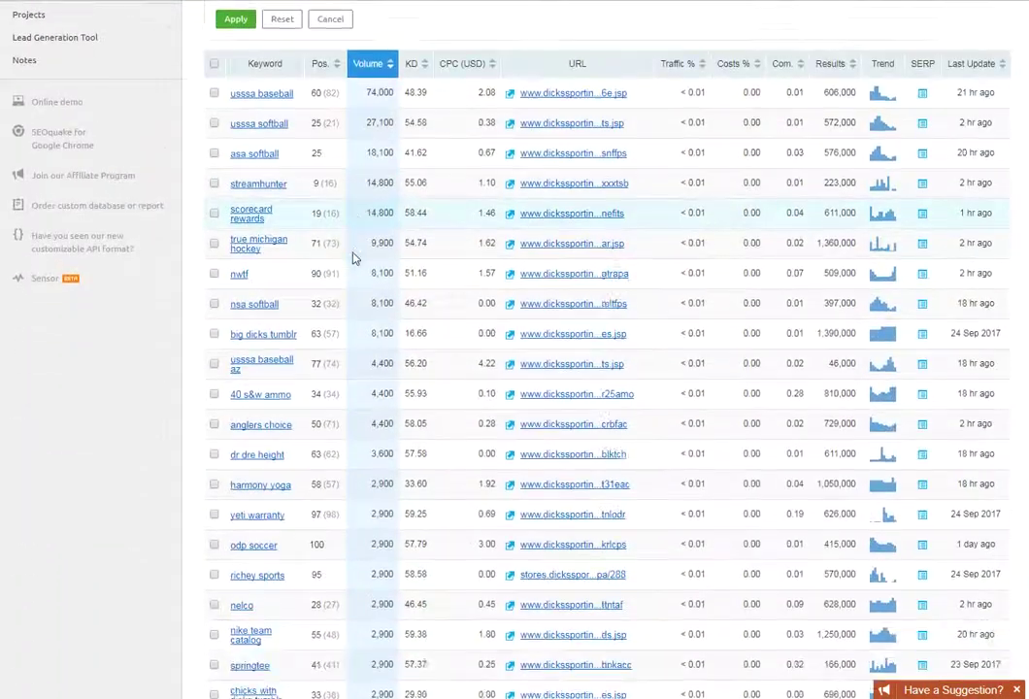
pyautogui.scroll(5, 345, 407)
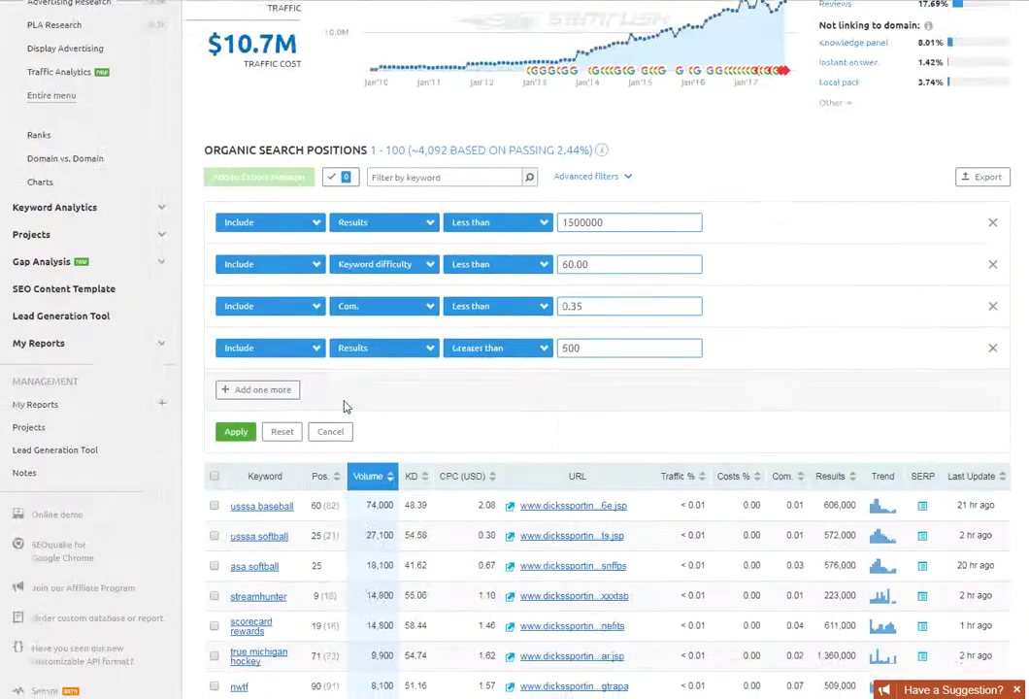
# Step: Add a filter that includes Volume greater than 1000
pyautogui.scroll(-2, 276, 428)
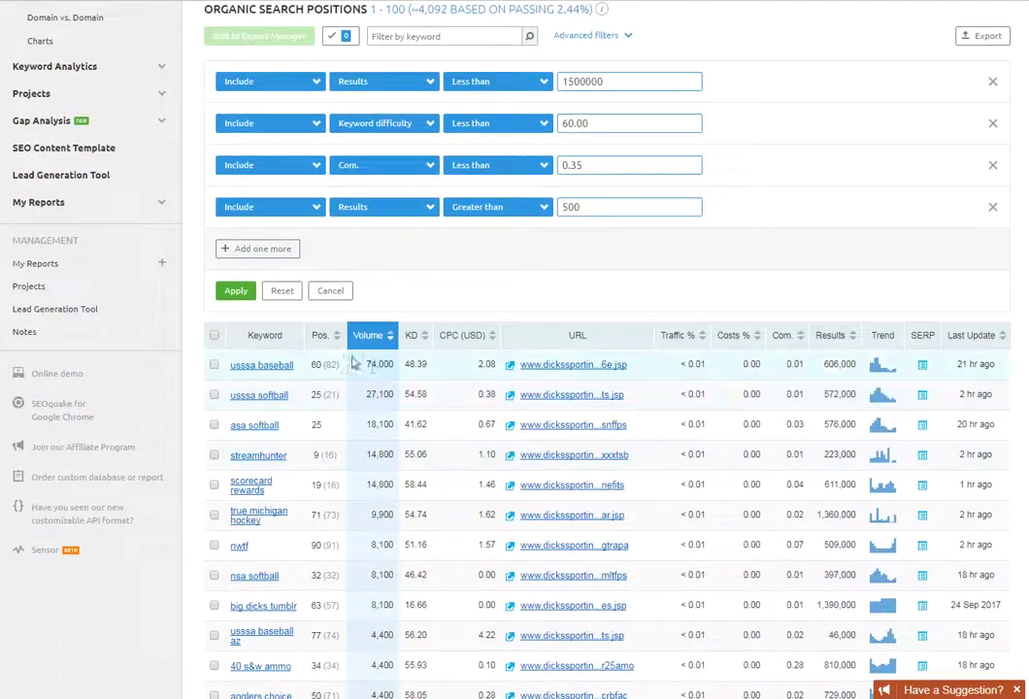
pyautogui.click(271, 255)
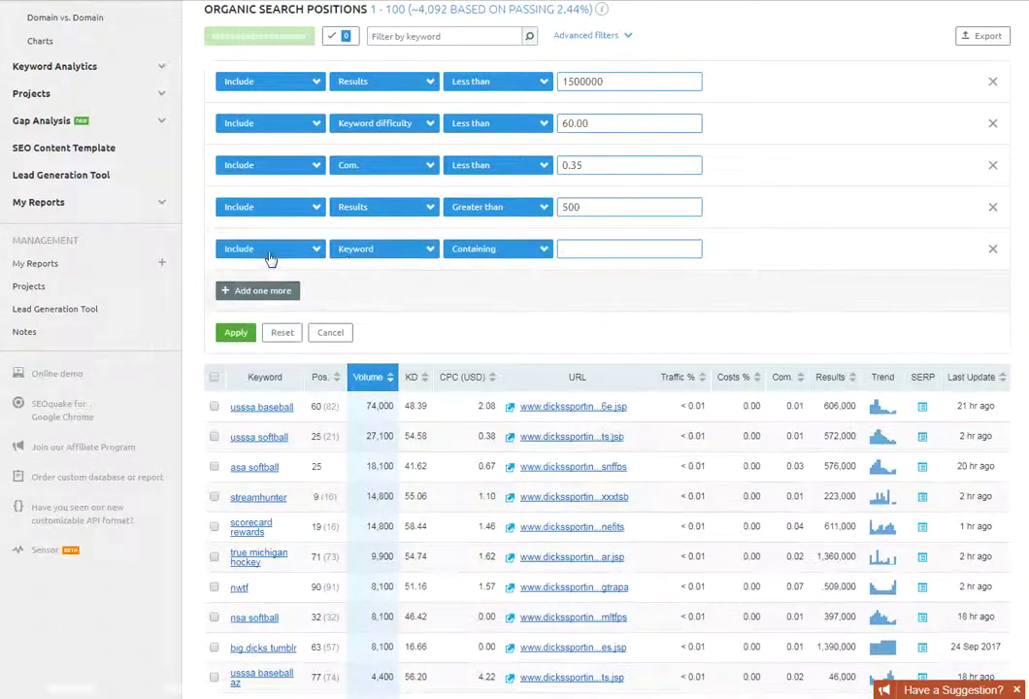
pyautogui.click(382, 252)
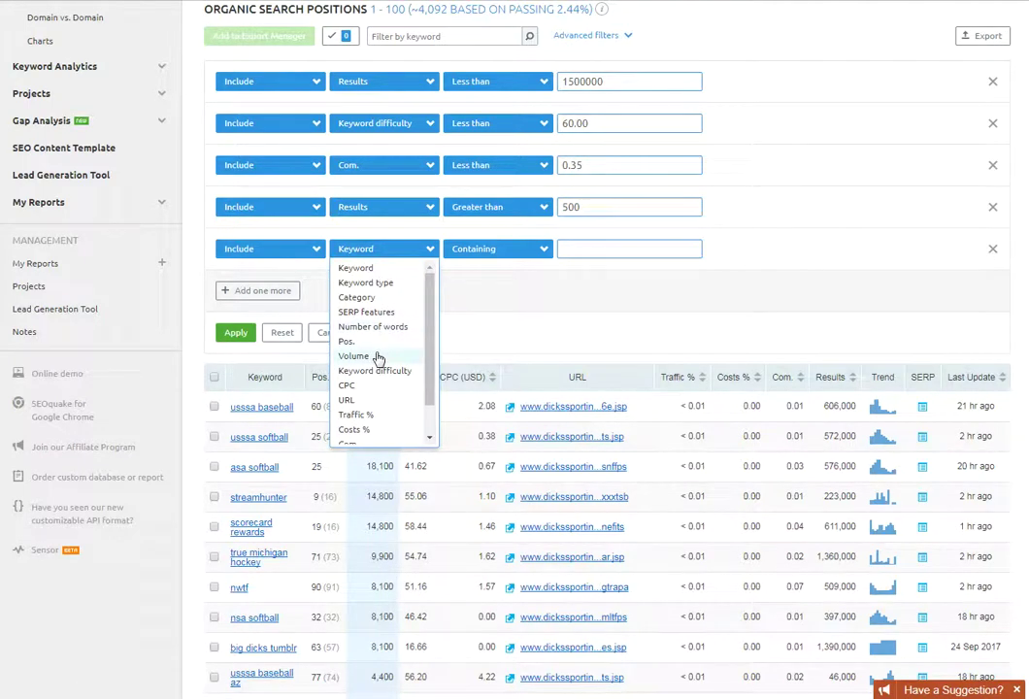
pyautogui.click(377, 357)
pyautogui.click(534, 250)
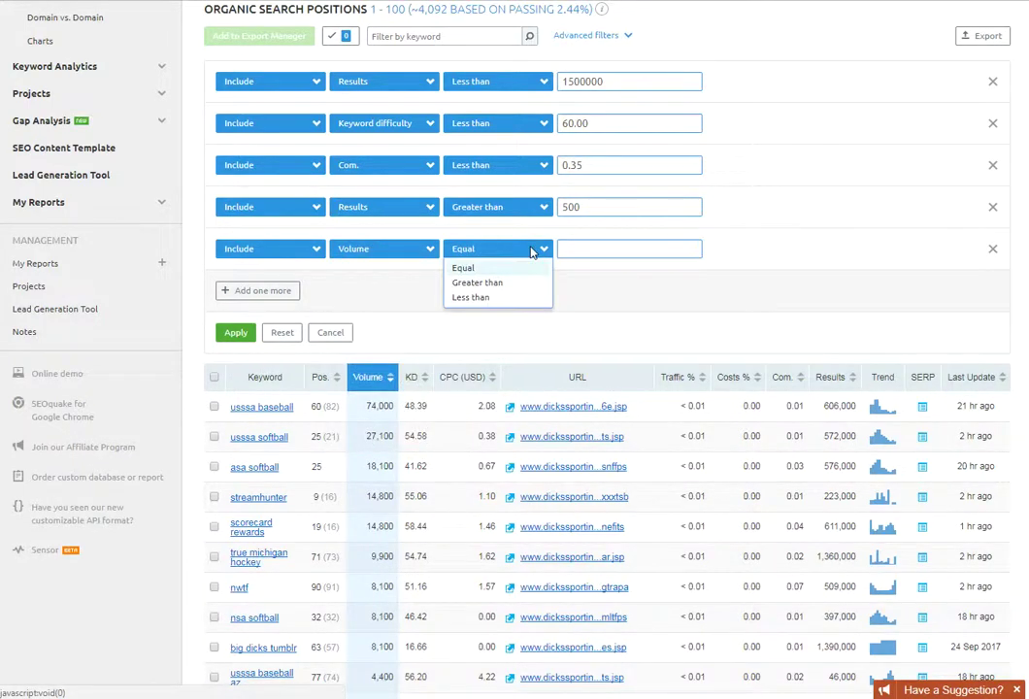
pyautogui.click(493, 282)
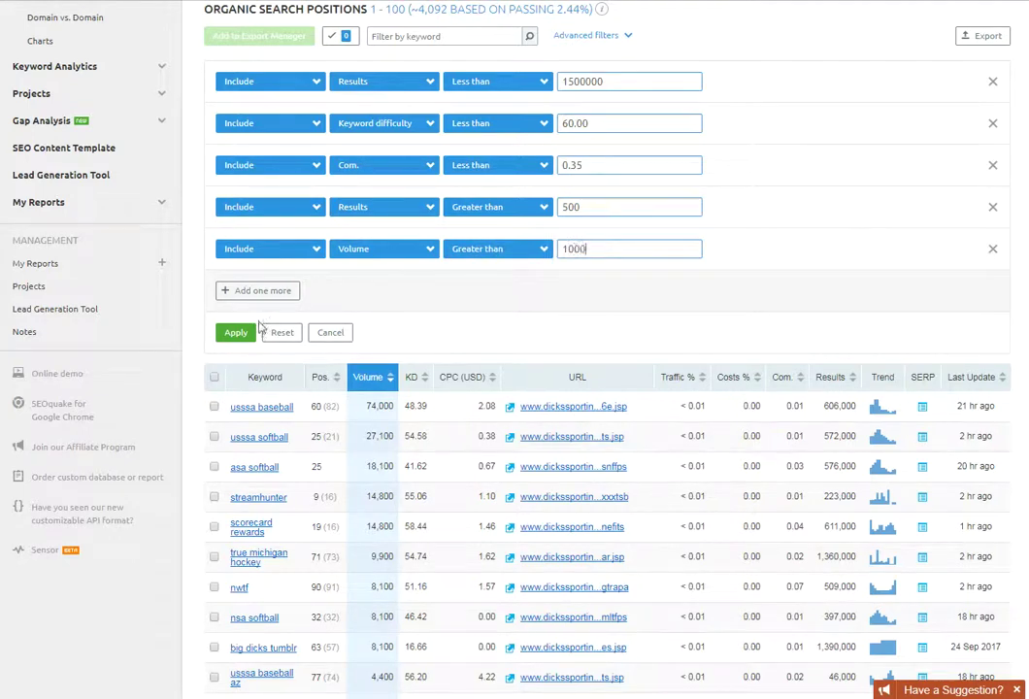
# Step: Add another filter that includes Volume less than 3500 and apply all the filters
pyautogui.click(276, 293)
pyautogui.click(273, 295)
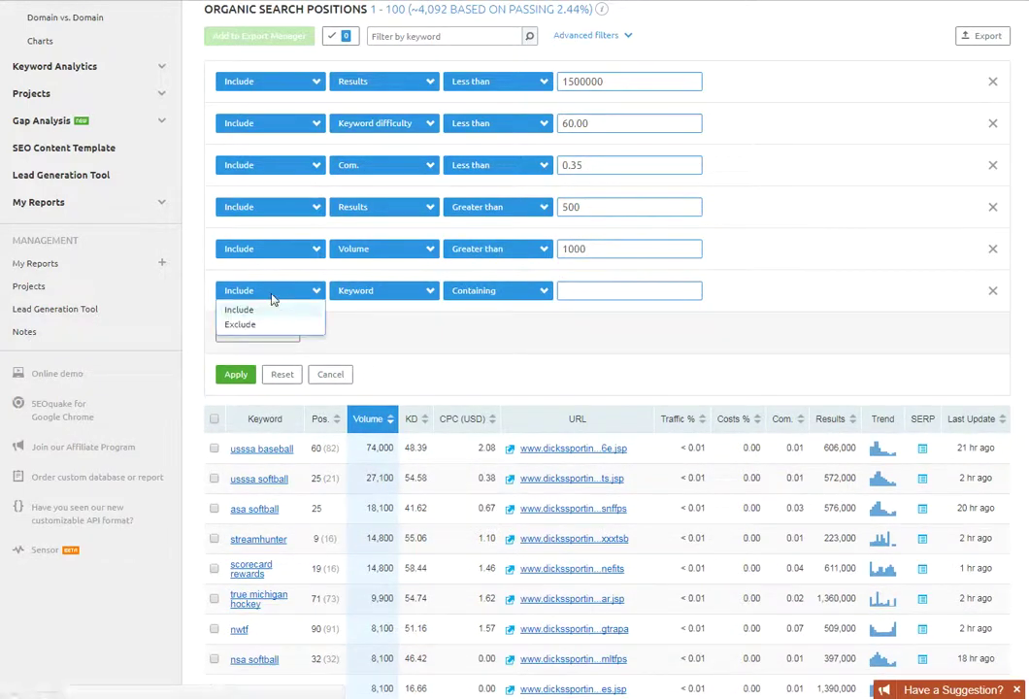
pyautogui.click(375, 292)
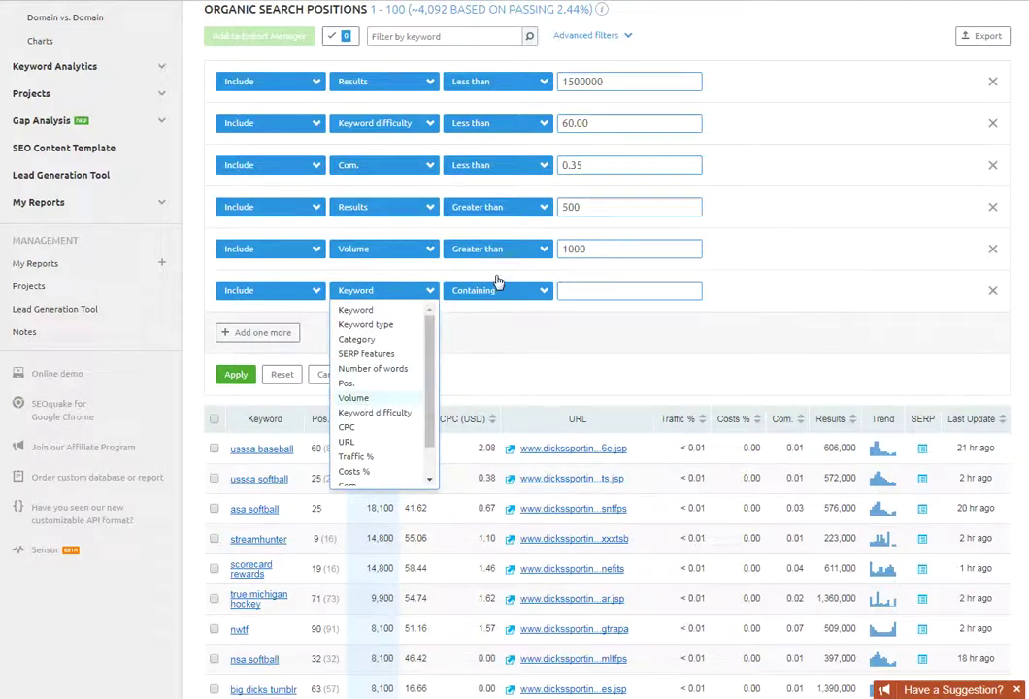
pyautogui.click(353, 397)
pyautogui.click(497, 290)
pyautogui.click(491, 346)
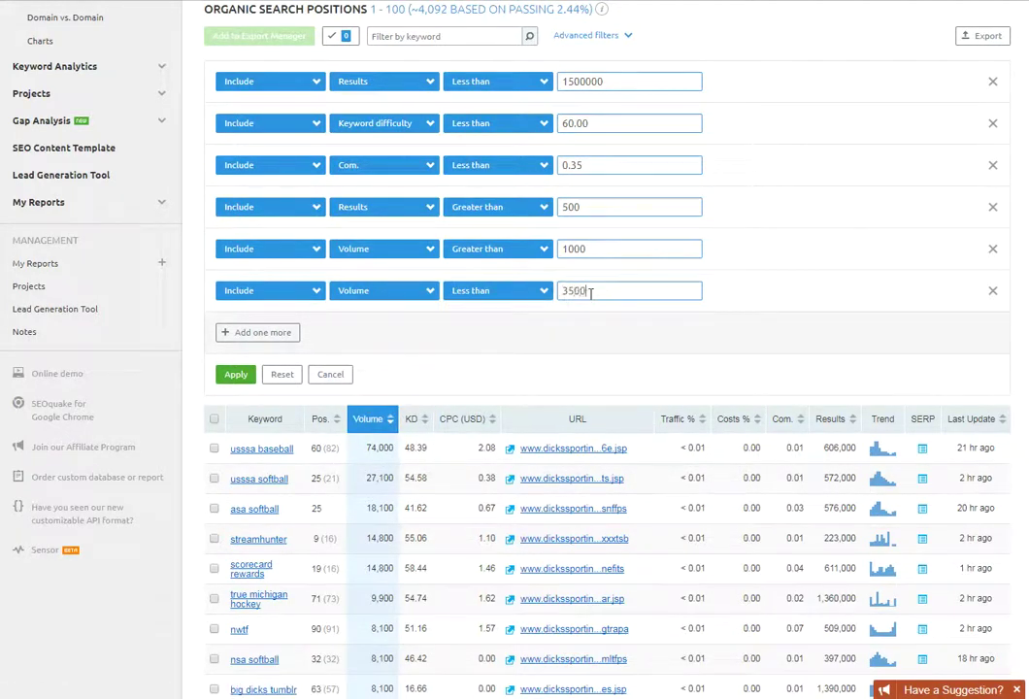
pyautogui.click(236, 376)
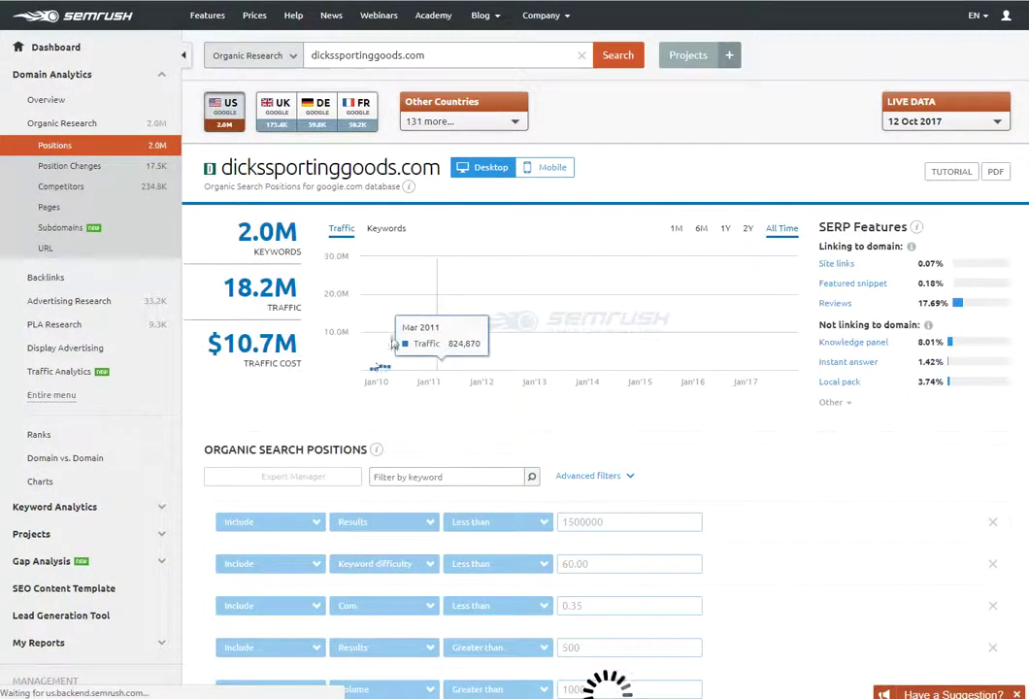
# Step: Examine the volume-filtered organic positions, checking the match count and keywords such as yeti warranty, richey sports and dicks credit card login
pyautogui.scroll(-5, 424, 327)
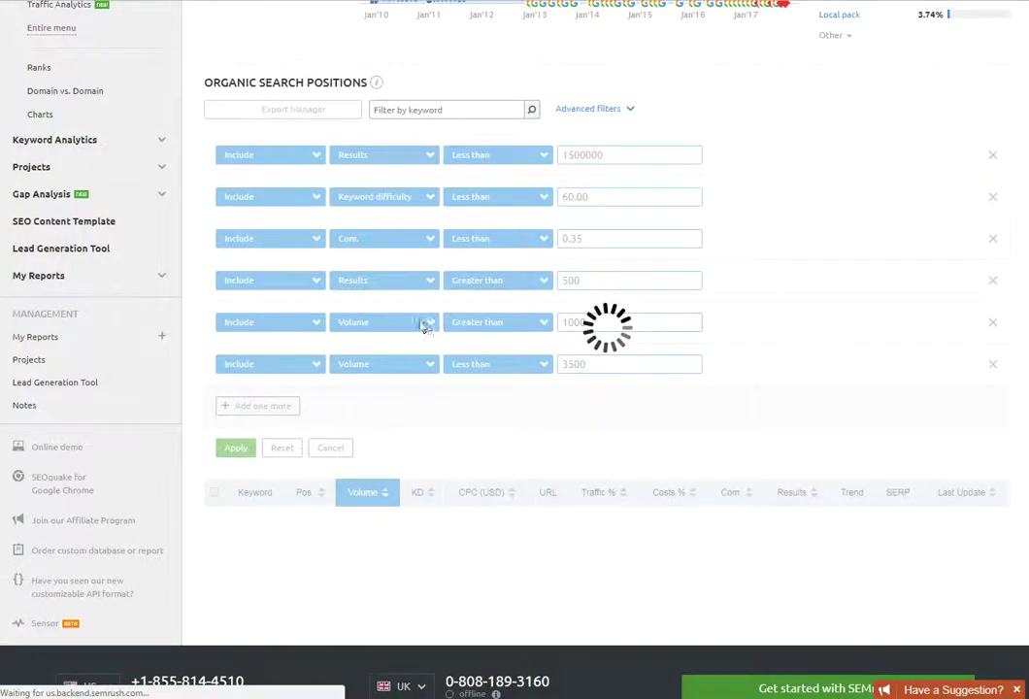
pyautogui.scroll(-3, 417, 243)
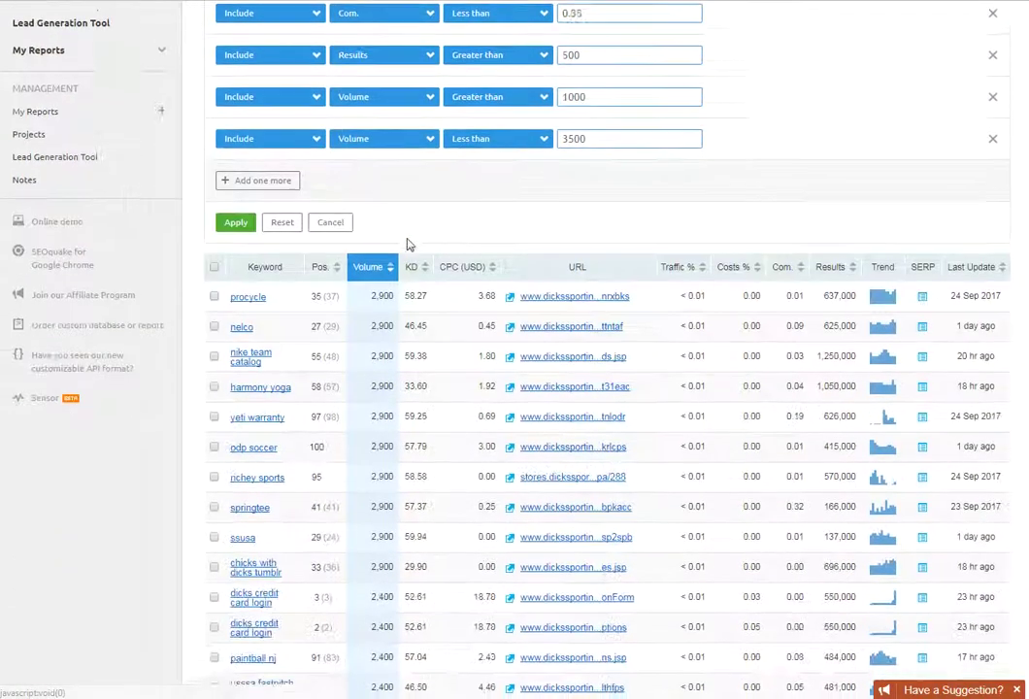
pyautogui.scroll(-2, 408, 244)
pyautogui.scroll(6, 409, 241)
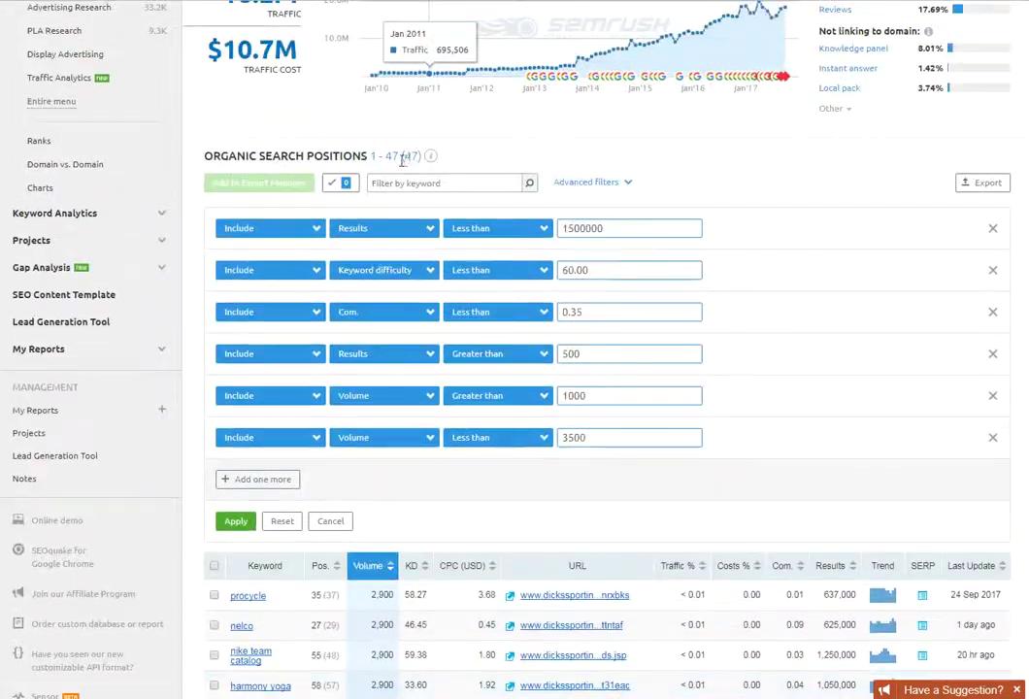
pyautogui.scroll(-5, 416, 395)
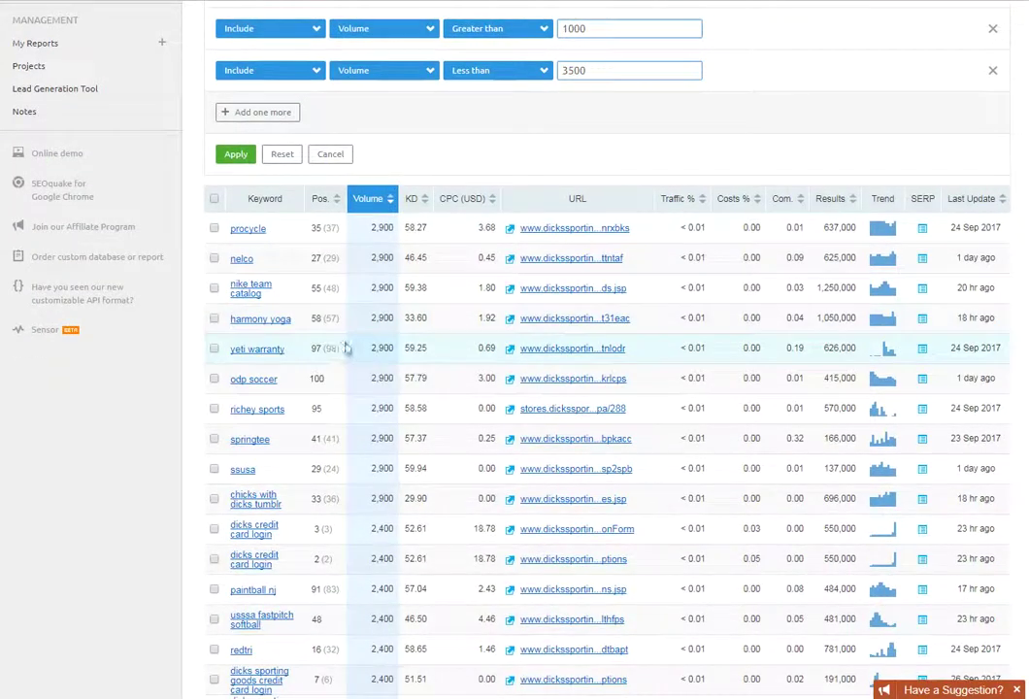
pyautogui.moveTo(260, 358)
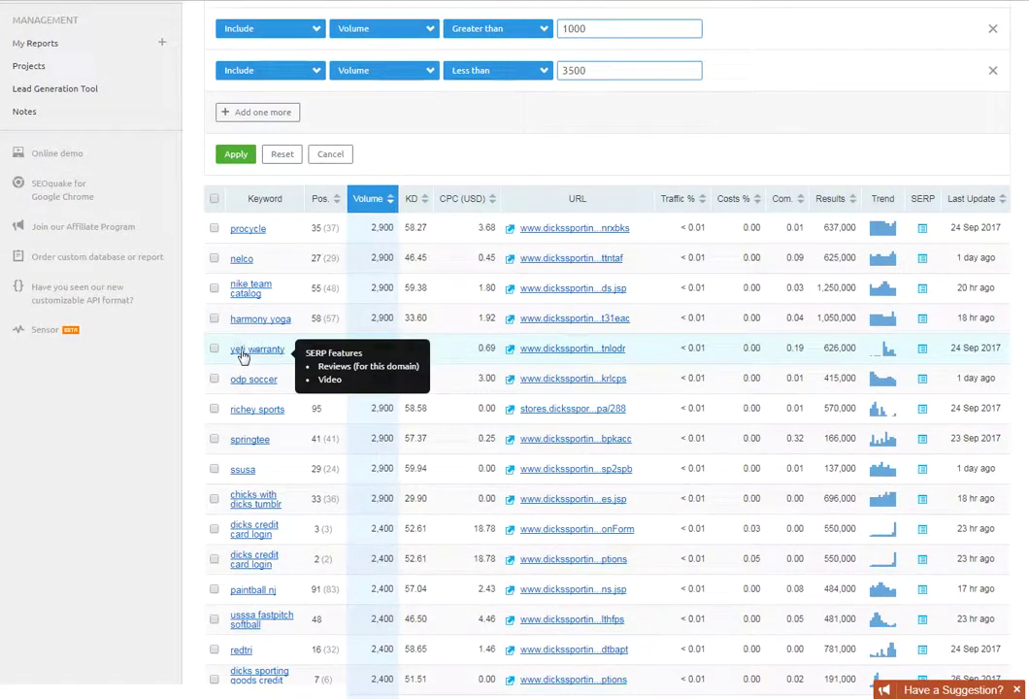
pyautogui.moveTo(268, 411)
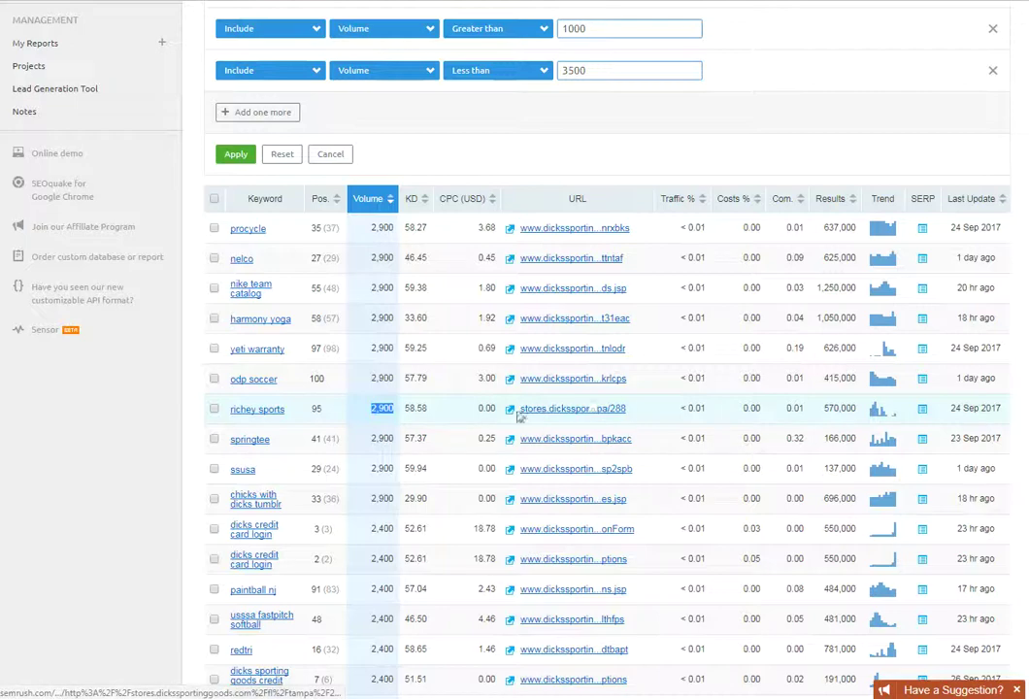
pyautogui.scroll(-1, 273, 392)
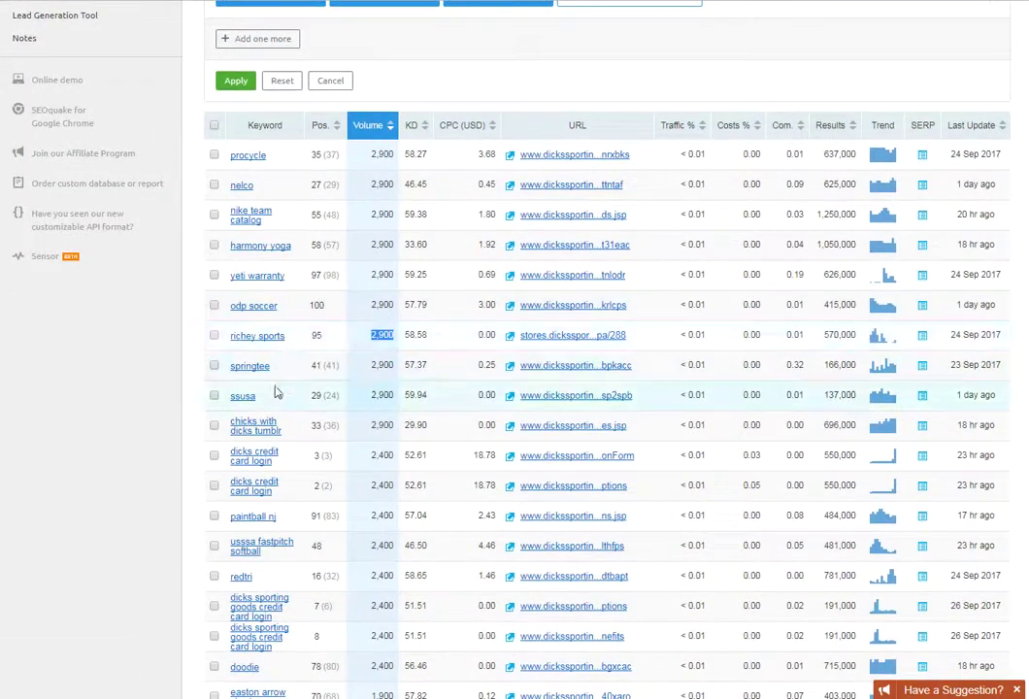
pyautogui.scroll(-2, 271, 388)
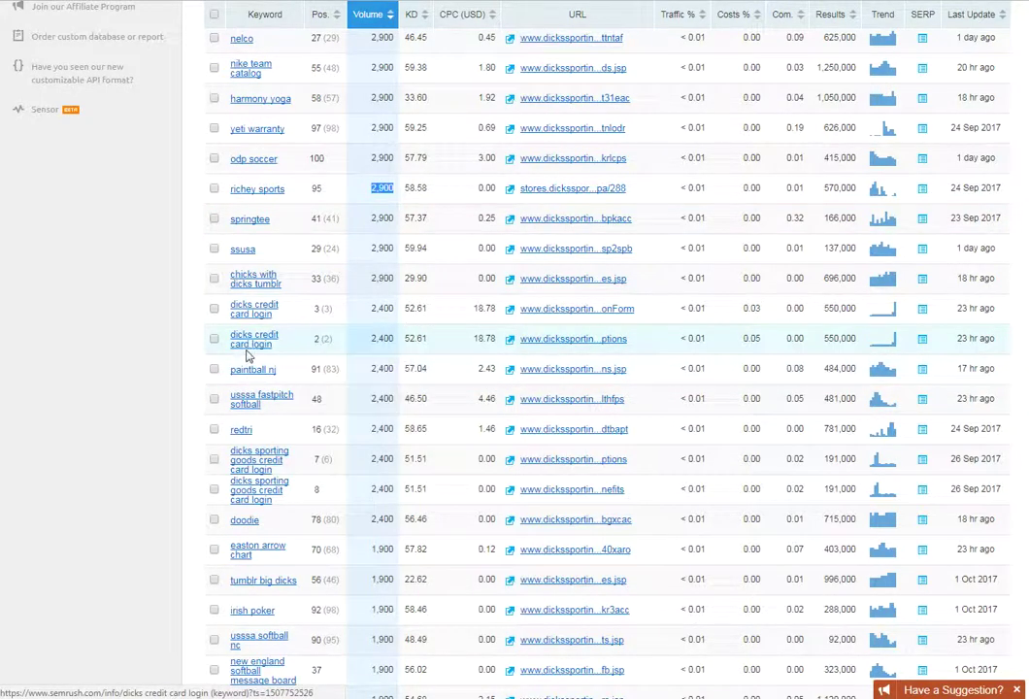
pyautogui.scroll(-1, 292, 306)
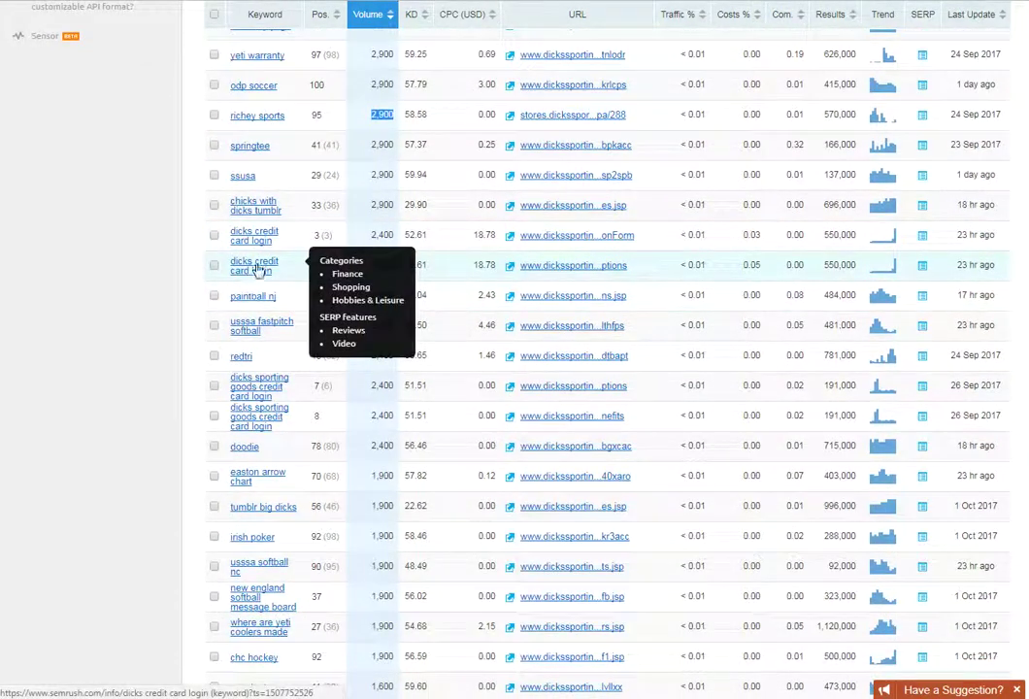
# Step: Read through the lower-volume keywords in the filtered list, comparing their difficulty, competition and number of results
pyautogui.scroll(-1, 257, 272)
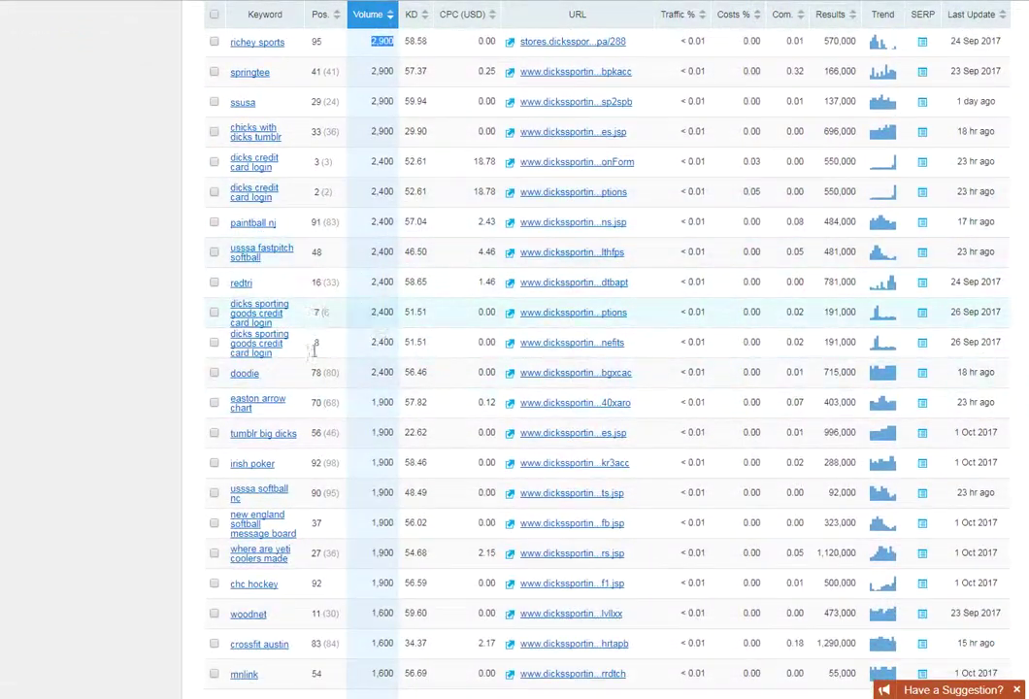
pyautogui.scroll(-2, 293, 406)
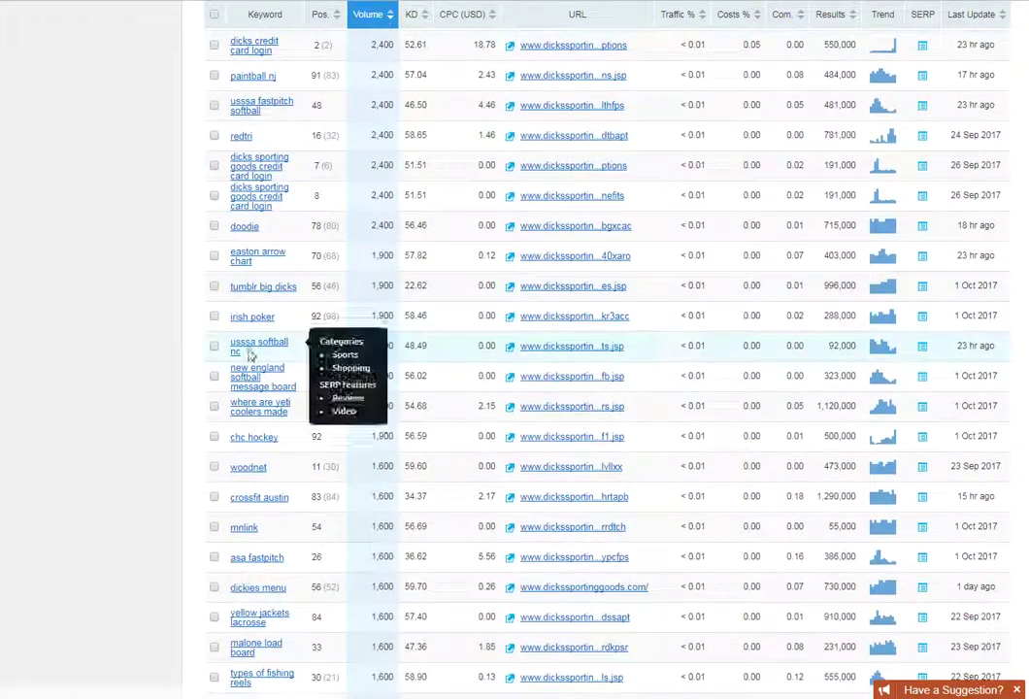
pyautogui.scroll(-2, 462, 250)
pyautogui.scroll(-1, 381, 272)
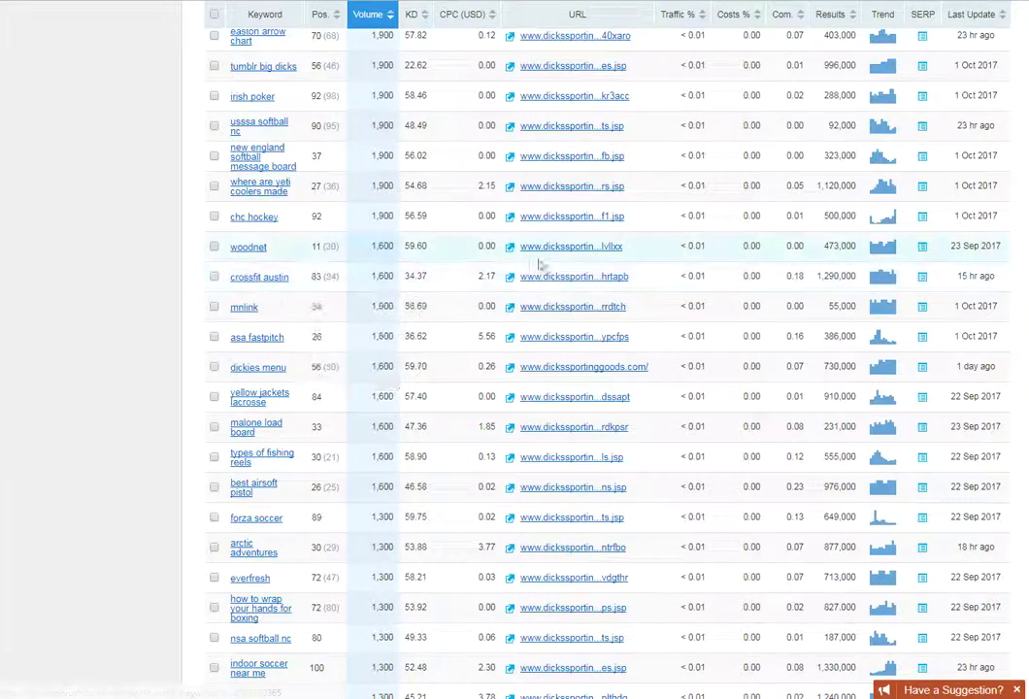
pyautogui.scroll(-3, 252, 330)
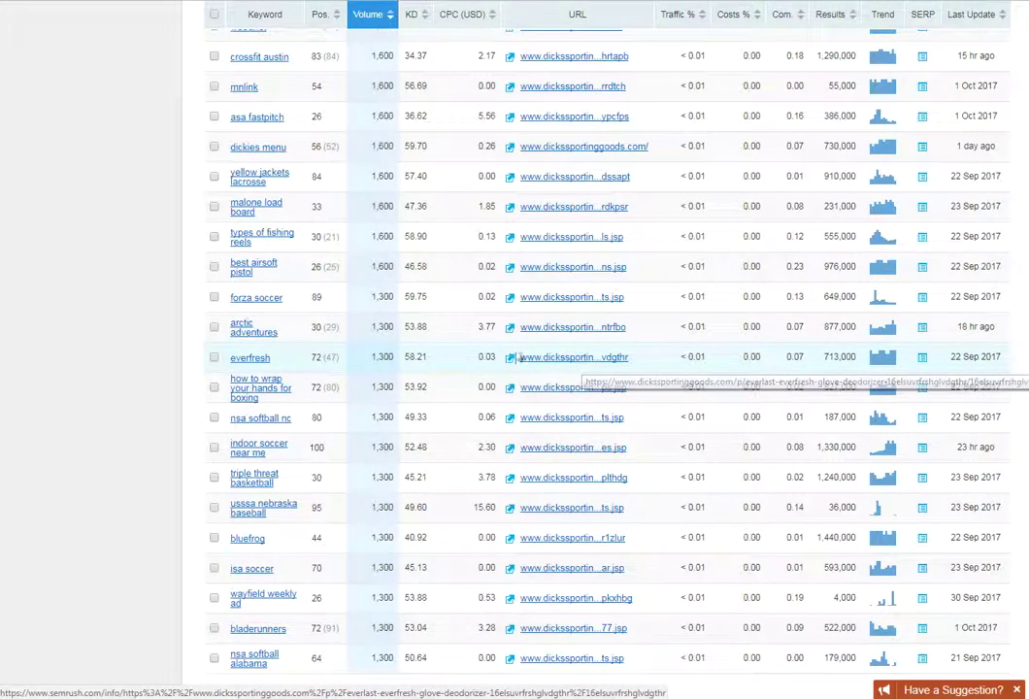
pyautogui.scroll(-2, 567, 357)
pyautogui.scroll(20, 433, 398)
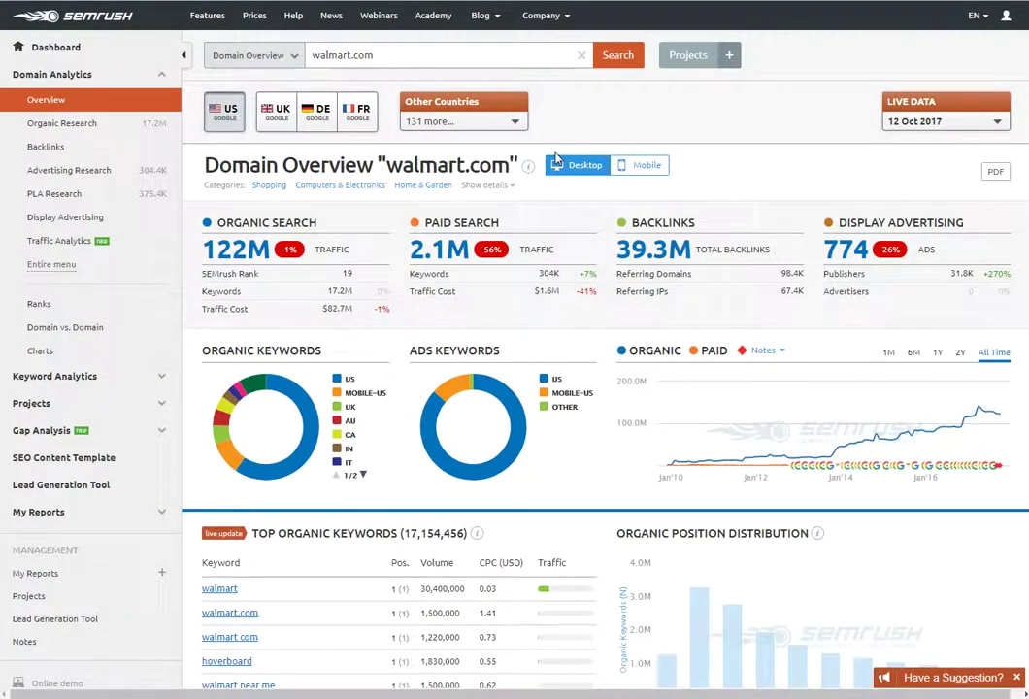
# Step: Open the full top organic keywords report from the walmart.com domain overview
pyautogui.scroll(-5, 573, 291)
pyautogui.scroll(5, 591, 340)
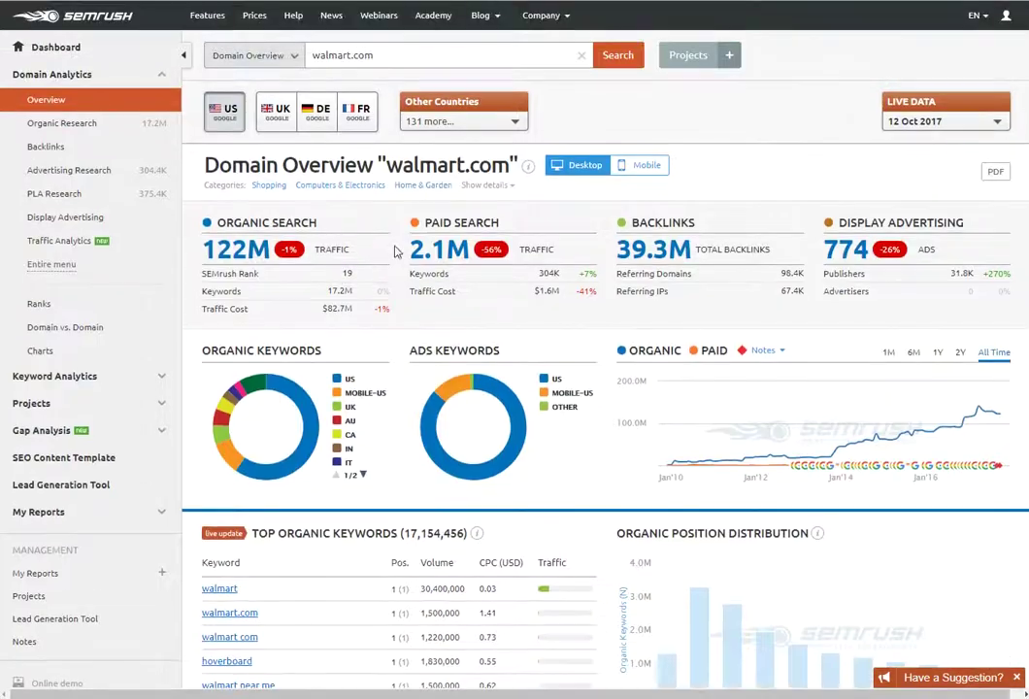
pyautogui.scroll(-2, 486, 272)
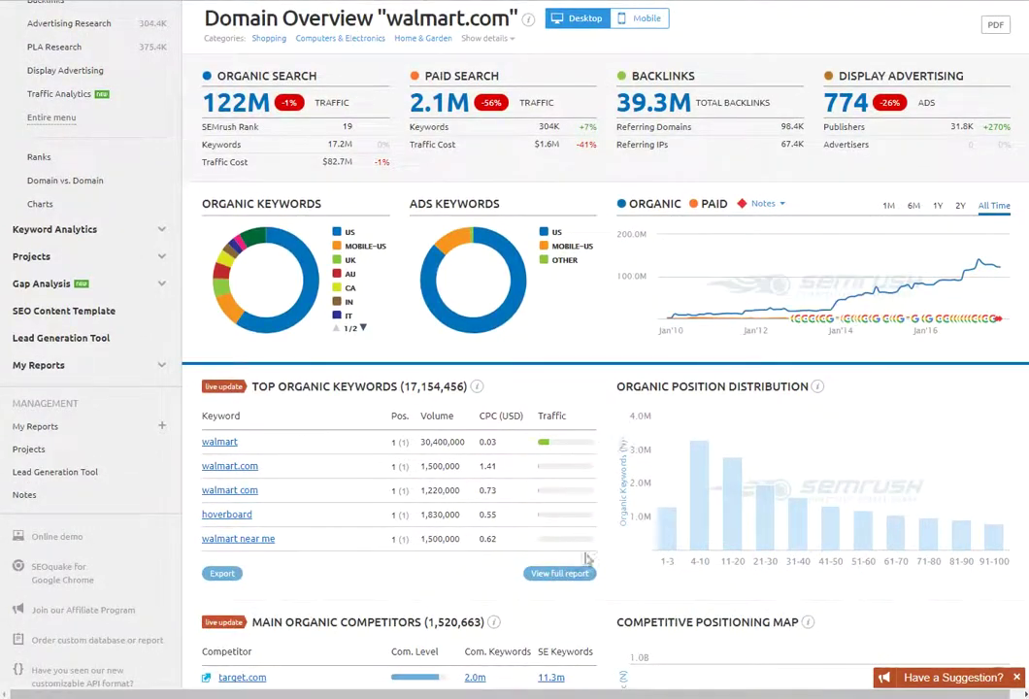
pyautogui.click(563, 574)
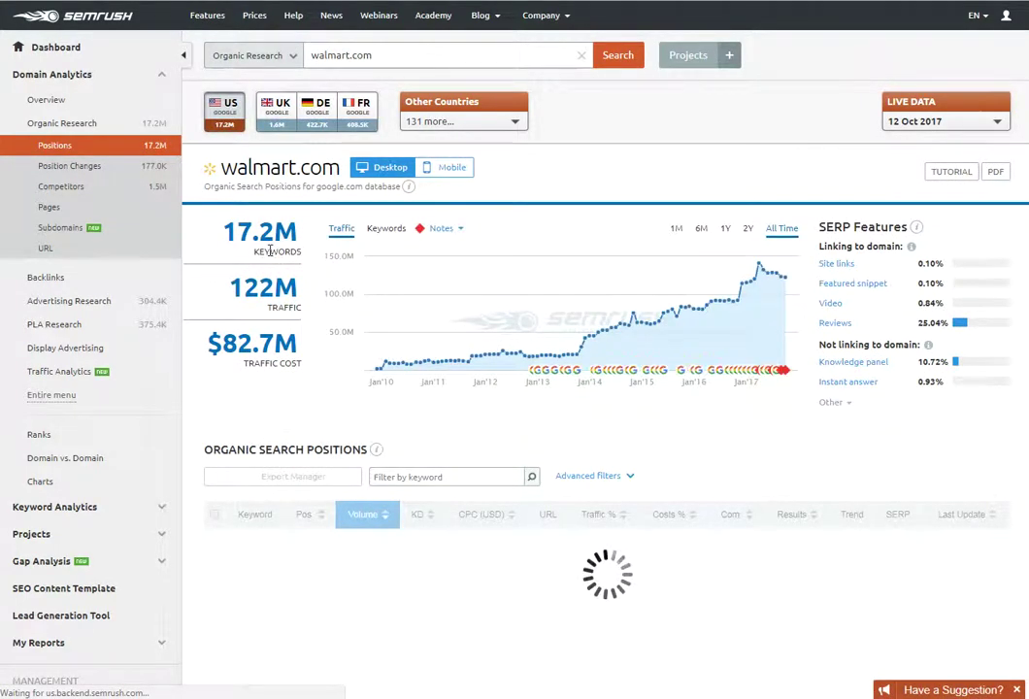
# Step: Set up an advanced filter on walmart.com's organic positions that includes Results less than 1500000
pyautogui.scroll(-3, 563, 238)
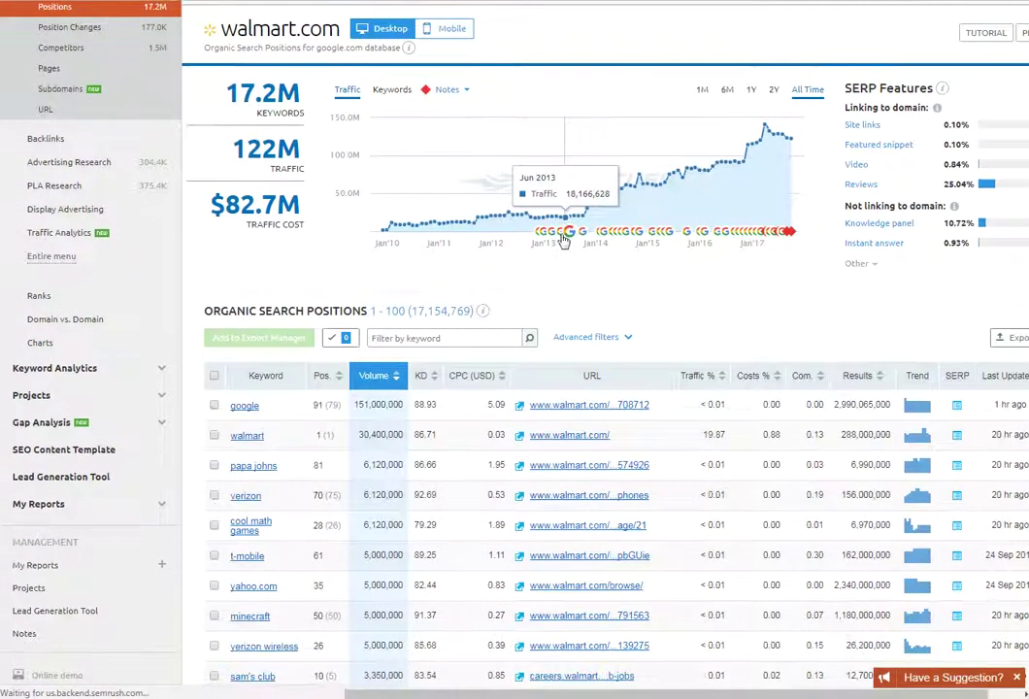
pyautogui.scroll(-2, 553, 235)
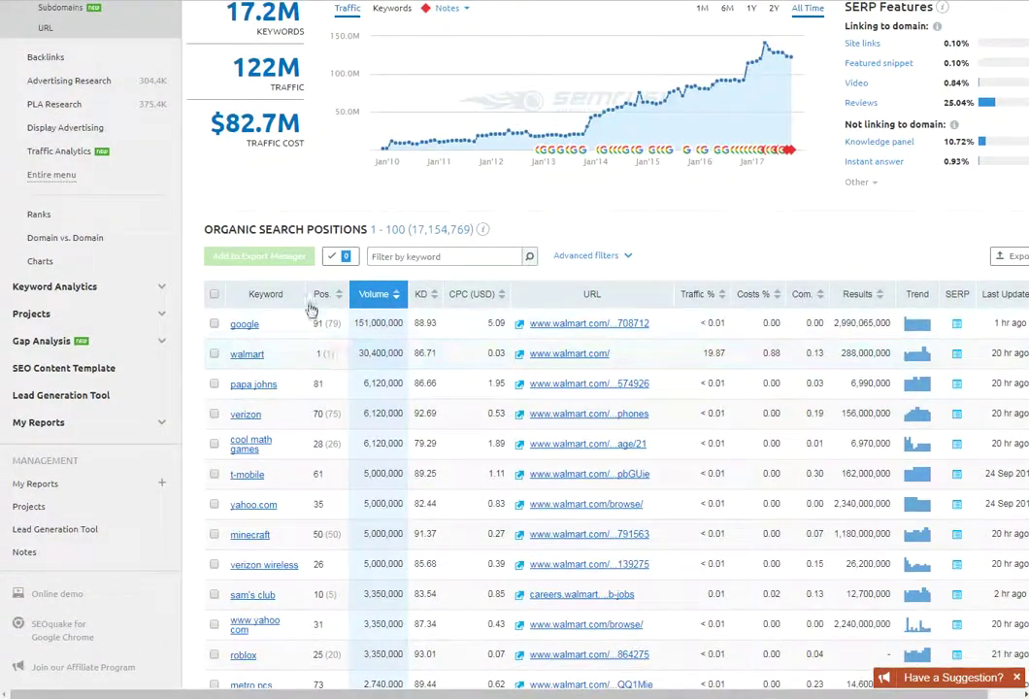
pyautogui.moveTo(244, 332)
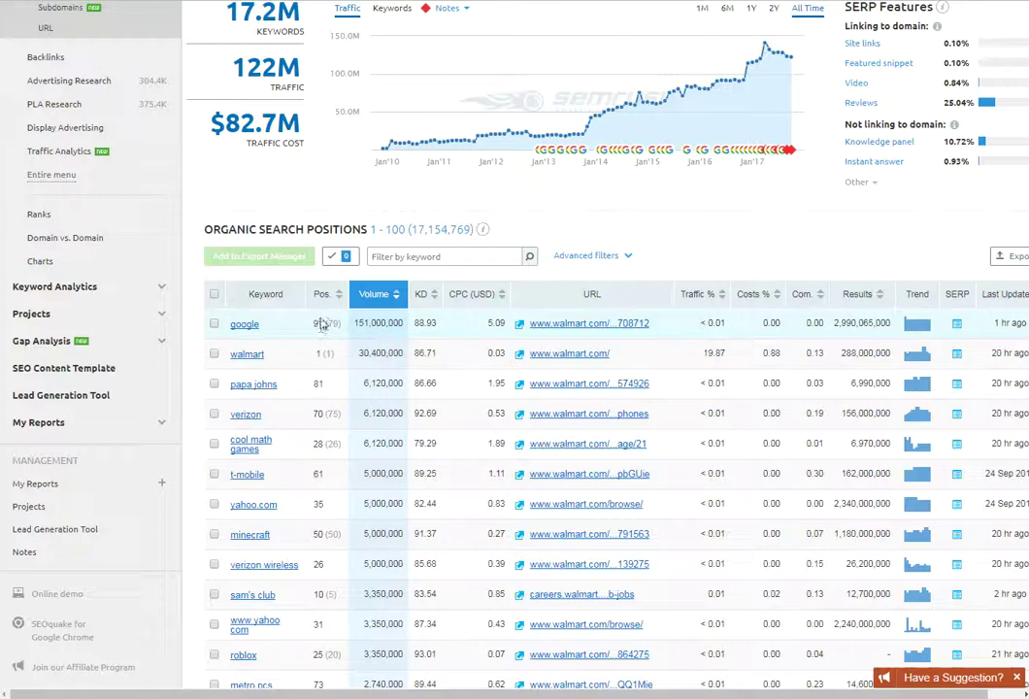
pyautogui.click(568, 257)
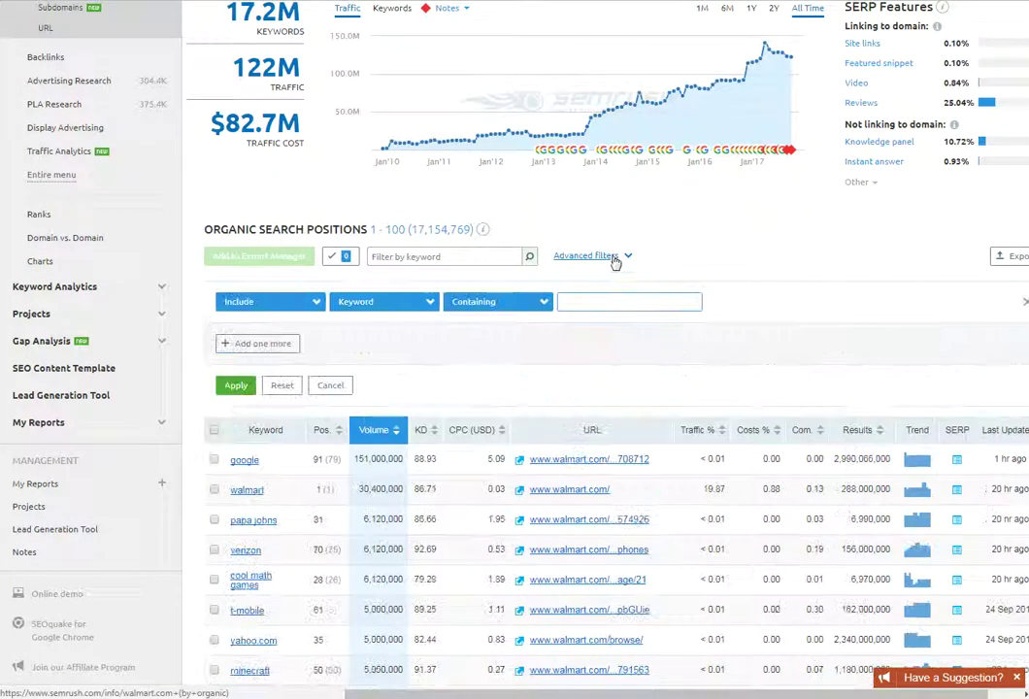
pyautogui.click(385, 302)
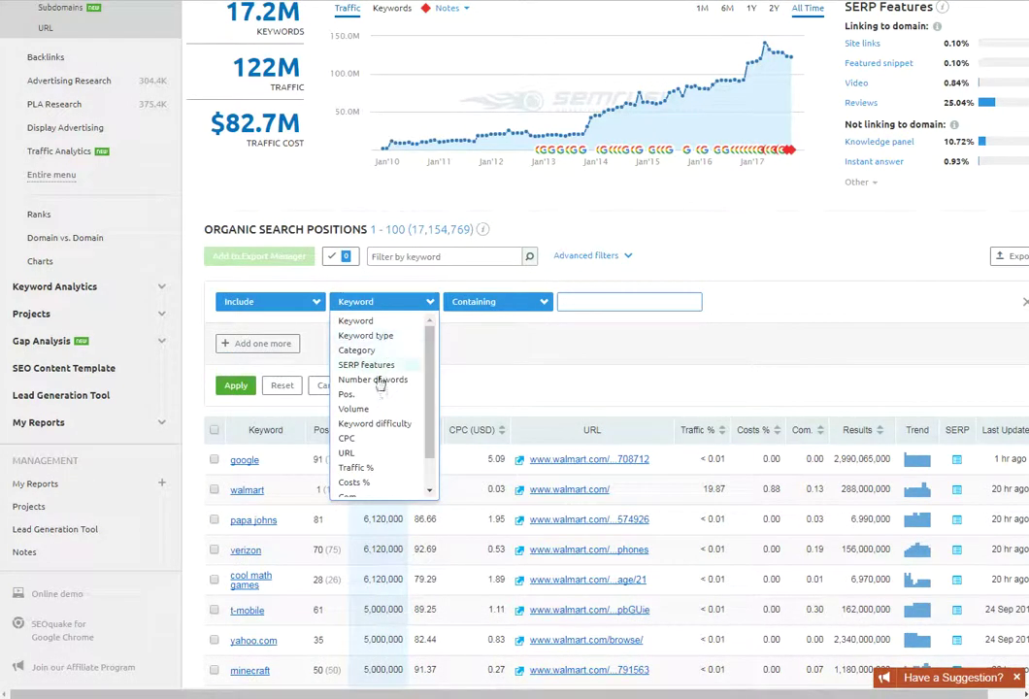
pyautogui.scroll(-1, 367, 408)
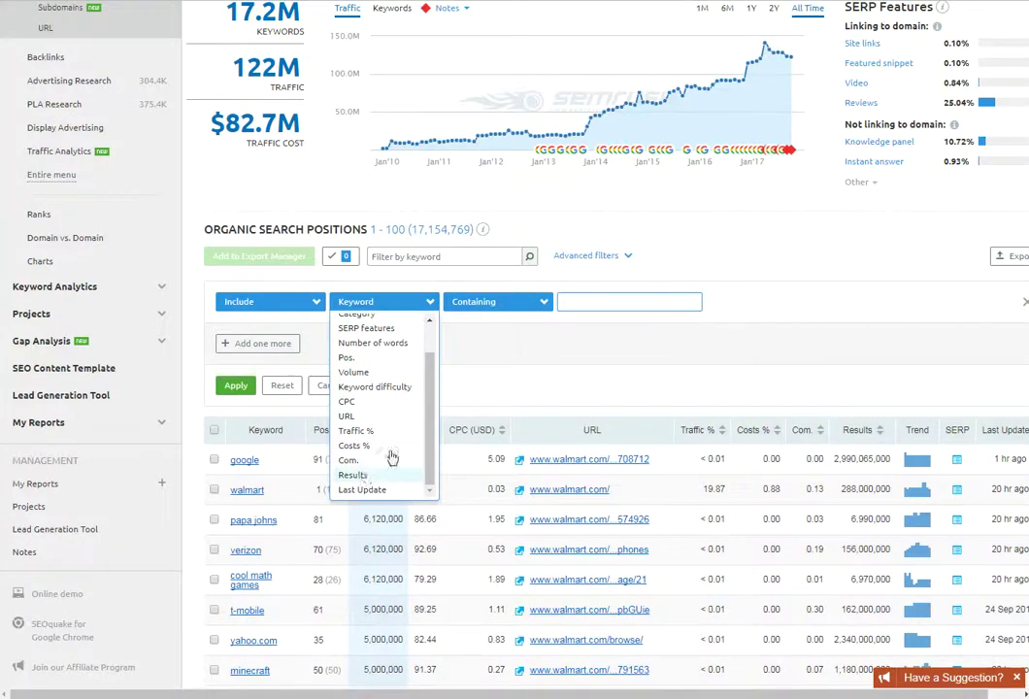
pyautogui.click(364, 473)
pyautogui.click(514, 305)
pyautogui.click(505, 356)
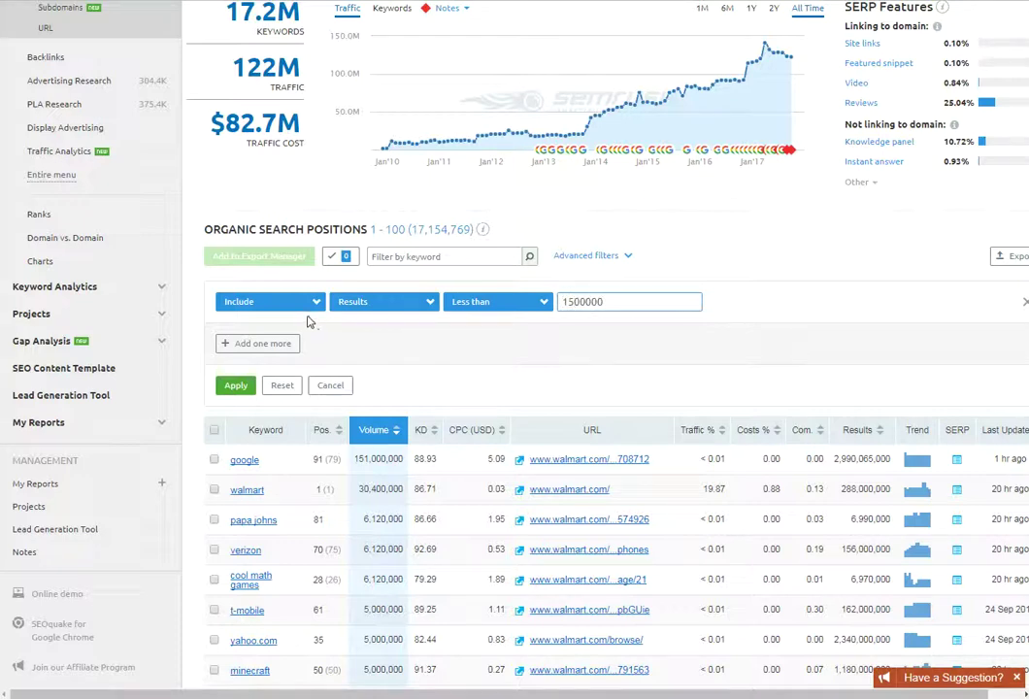
# Step: Add three more filter rows and set the first of them to include Results greater than 500
pyautogui.click(260, 343)
pyautogui.click(260, 385)
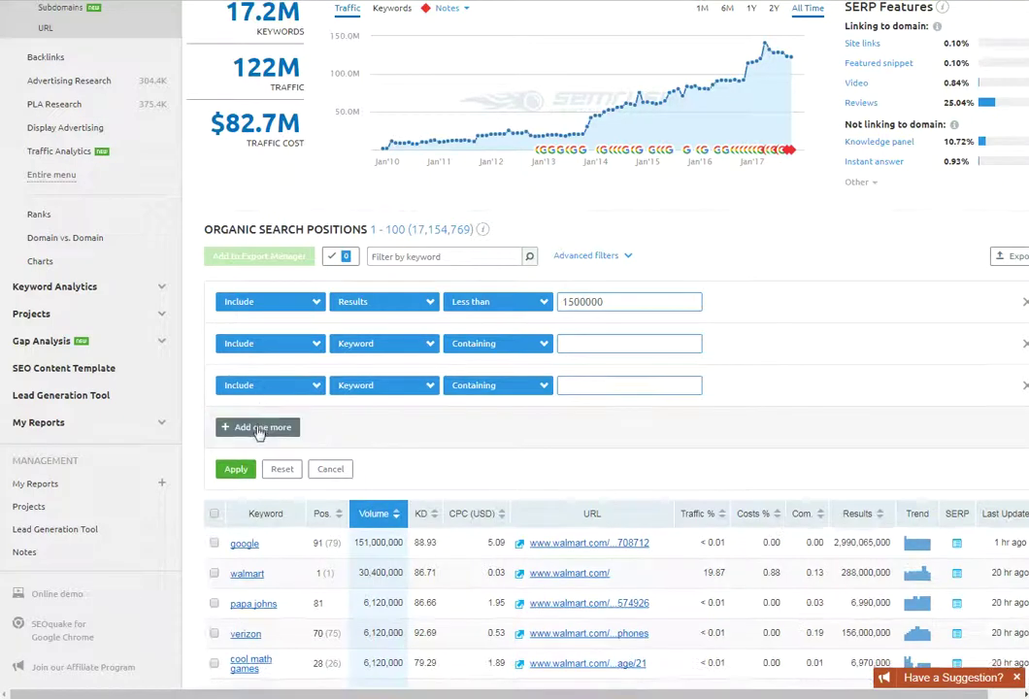
pyautogui.click(257, 428)
pyautogui.click(381, 343)
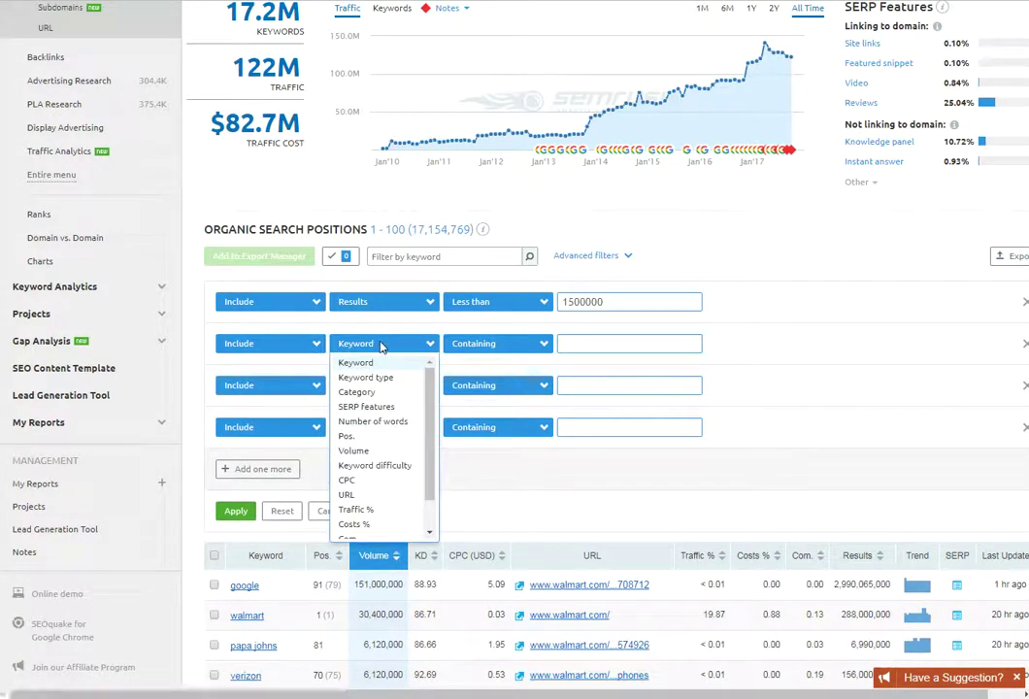
pyautogui.scroll(-1, 376, 506)
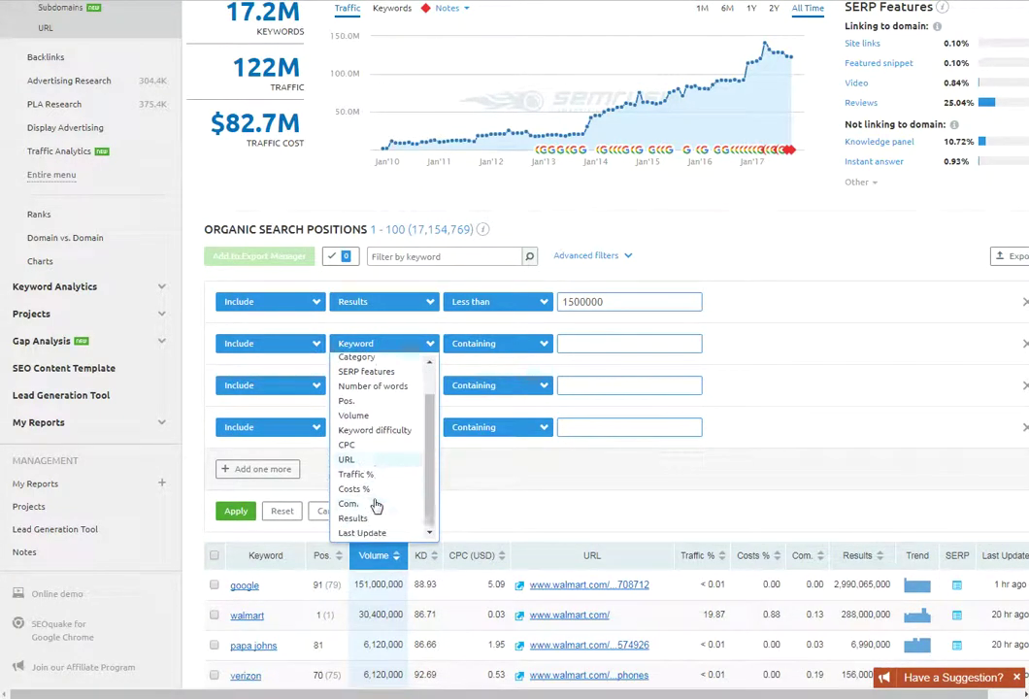
pyautogui.click(353, 517)
pyautogui.click(529, 344)
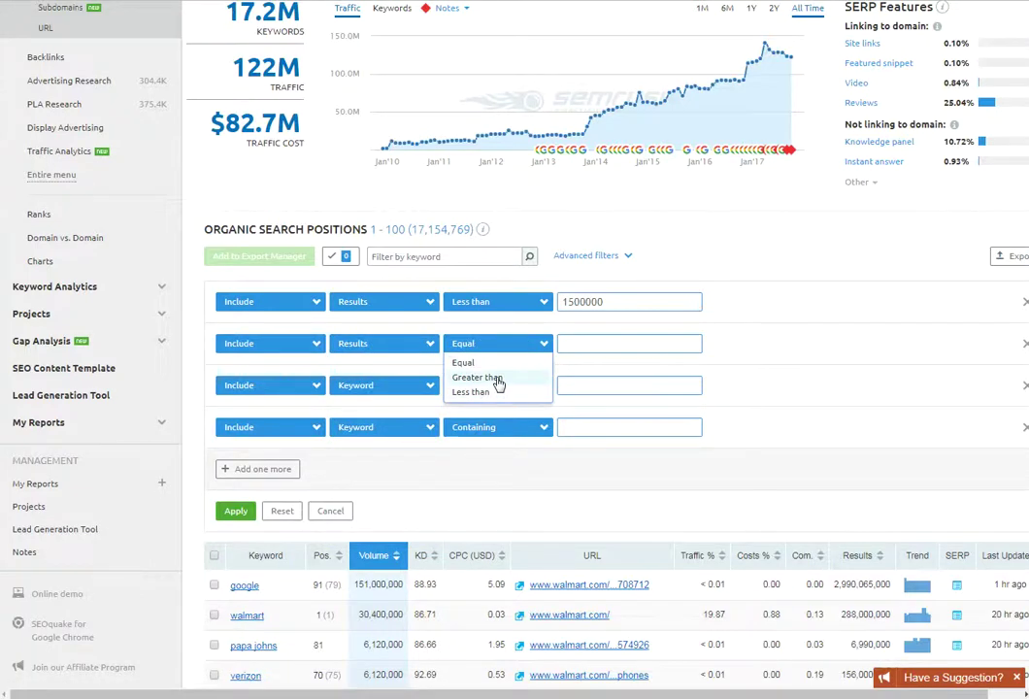
pyautogui.click(496, 380)
pyautogui.click(586, 343)
pyautogui.write('500')
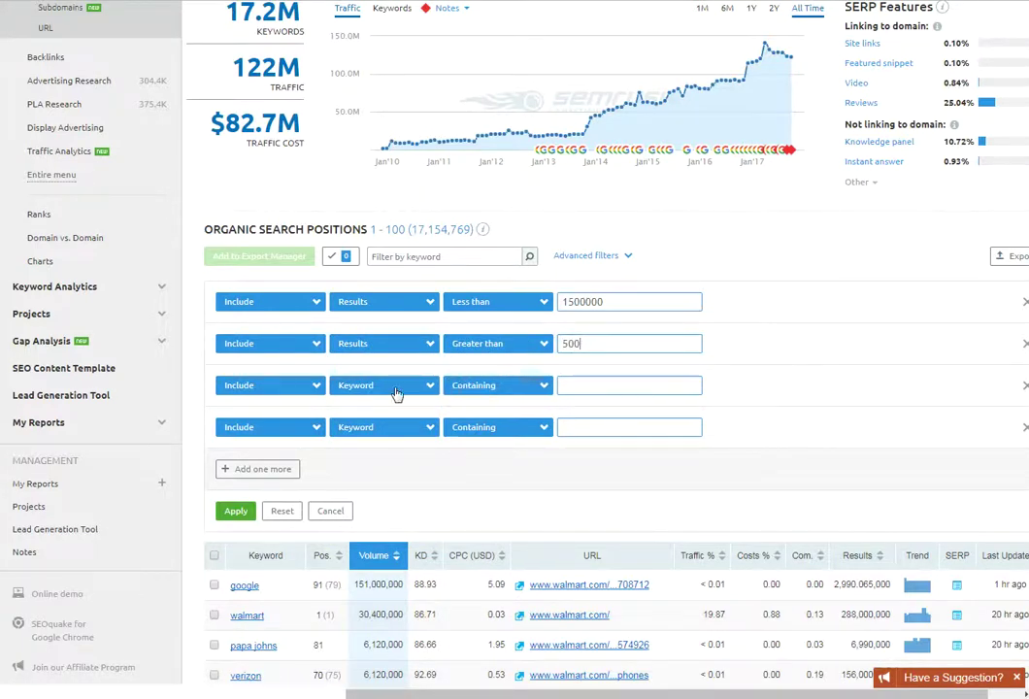
# Step: Set the third filter row to include Keyword difficulty less than 60
pyautogui.click(398, 387)
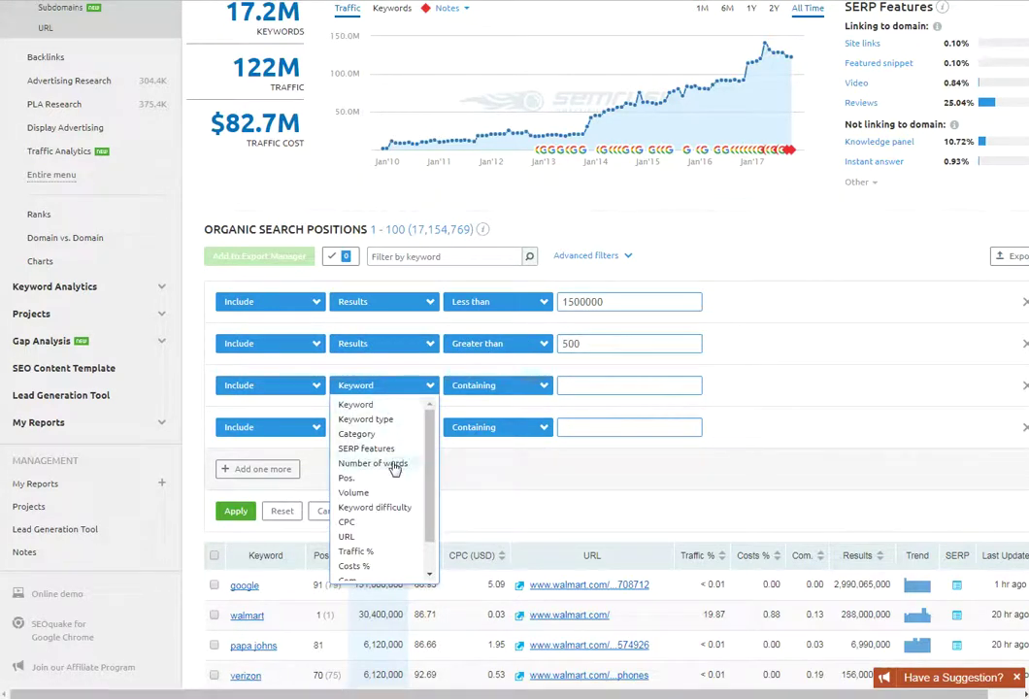
pyautogui.click(391, 512)
pyautogui.click(529, 386)
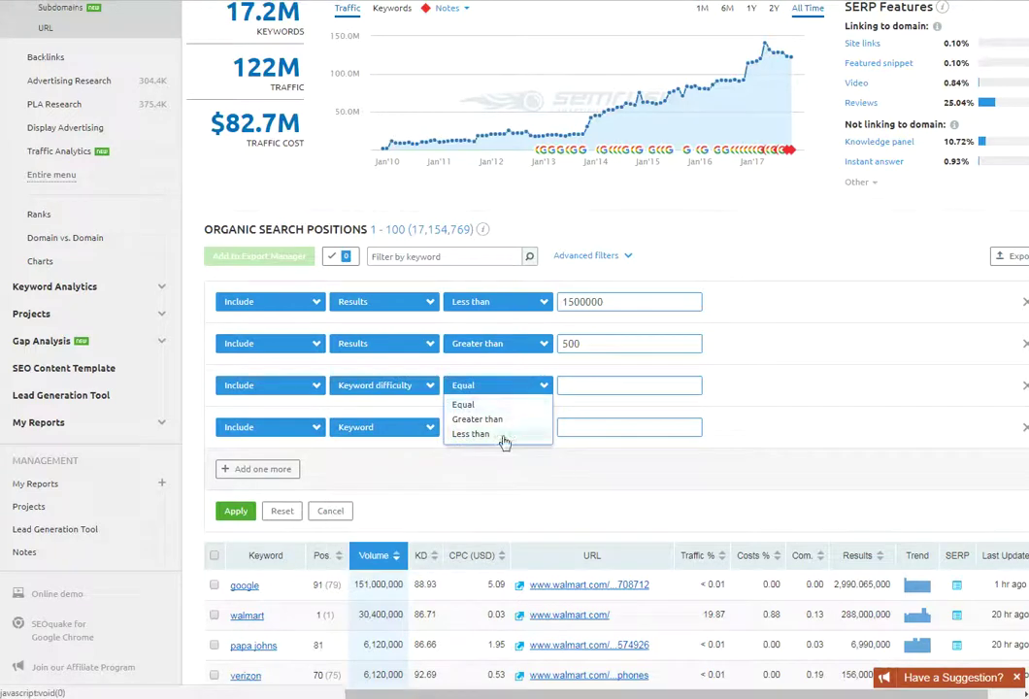
pyautogui.click(475, 437)
pyautogui.click(580, 387)
pyautogui.write('6')
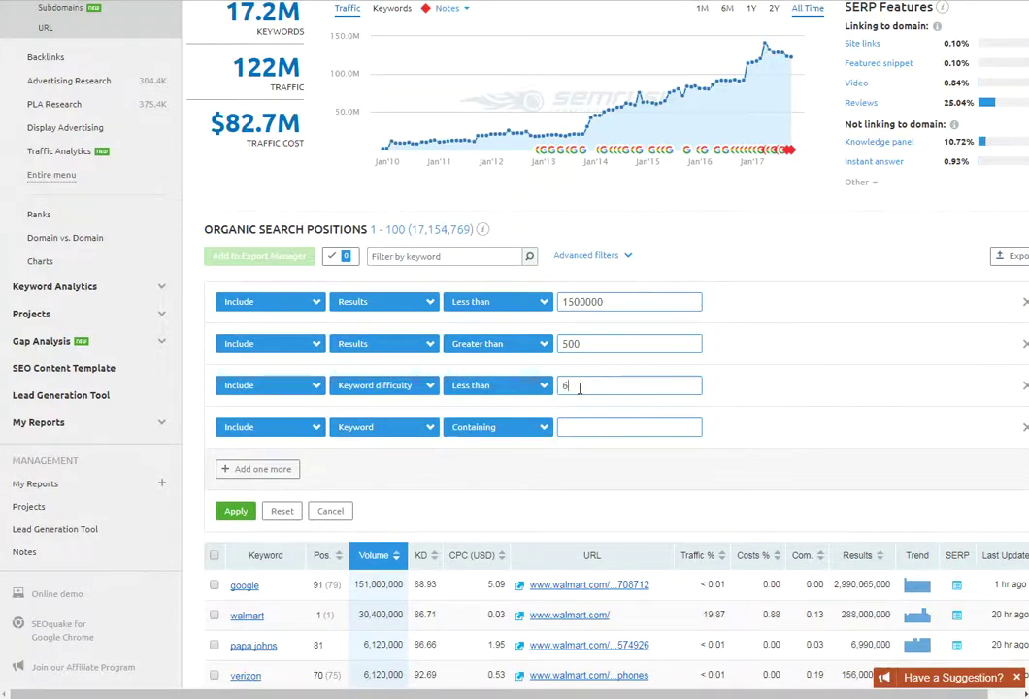
pyautogui.write('0')
# Step: Set the fourth filter row to include Com. less than .35 and apply all the filters
pyautogui.click(386, 431)
pyautogui.scroll(-2, 384, 581)
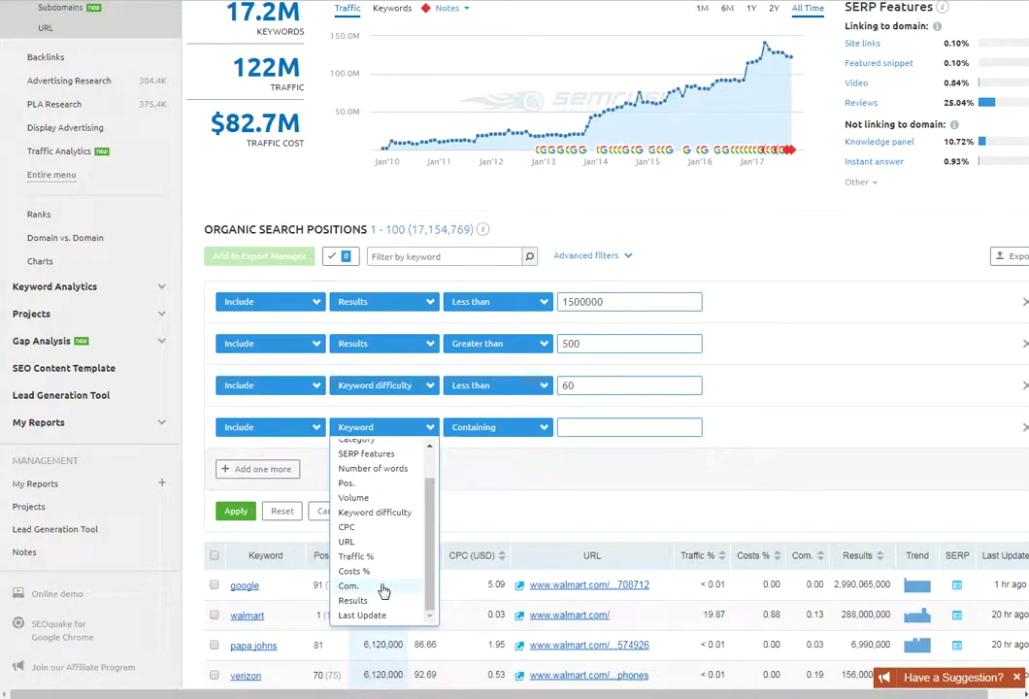
pyautogui.click(348, 585)
pyautogui.click(495, 427)
pyautogui.click(473, 475)
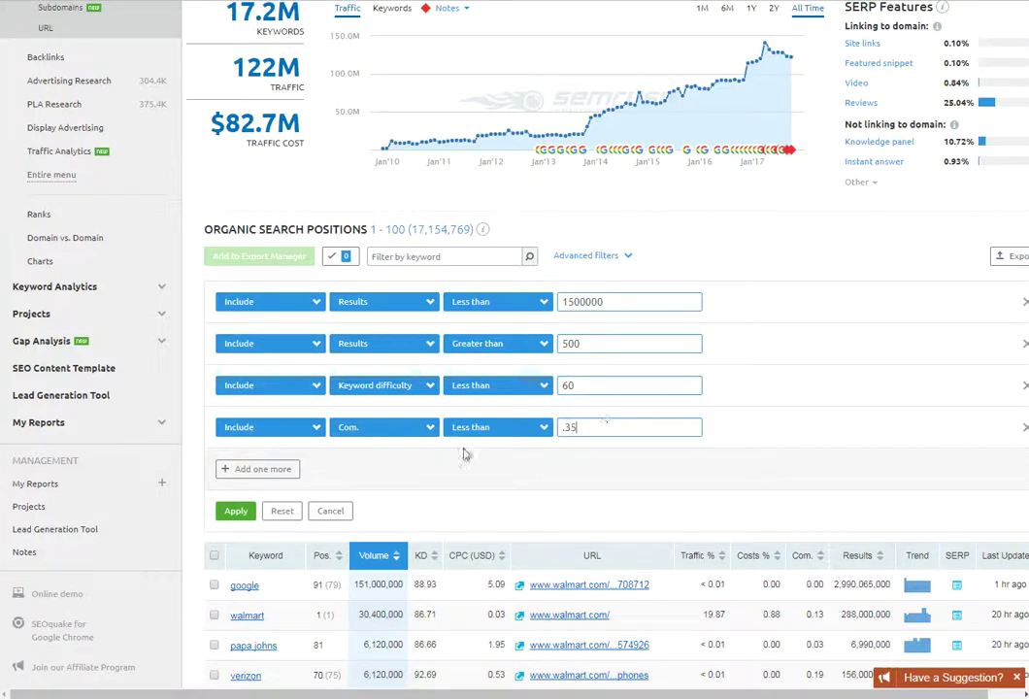
pyautogui.click(237, 512)
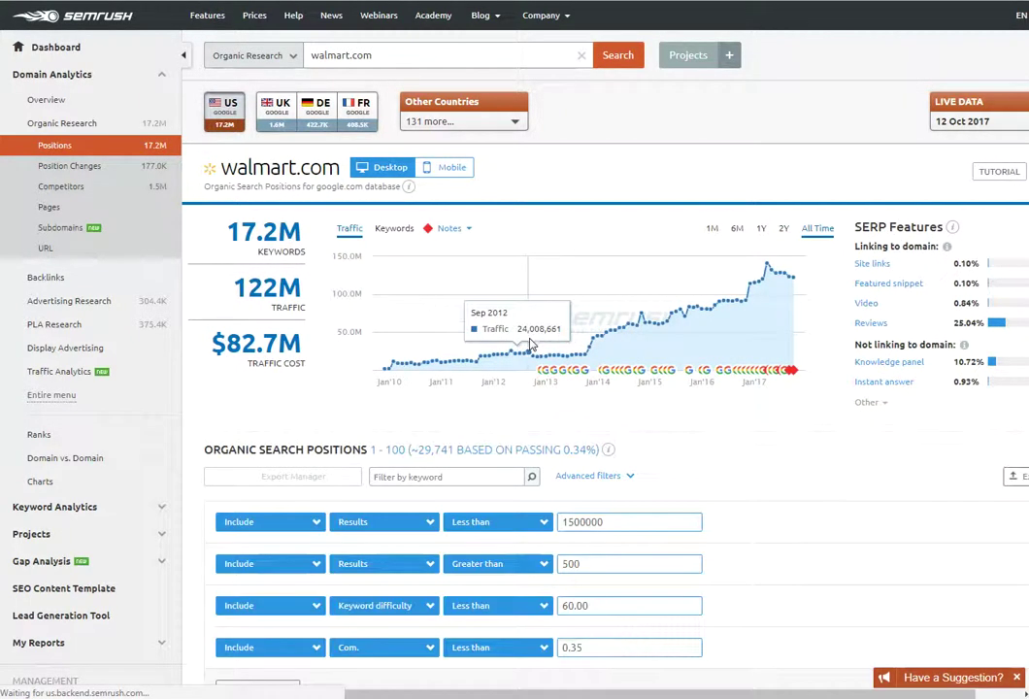
# Step: Examine walmart.com's filtered organic positions, reviewing keywords such as walmart credit card login and hummingbird nectar with their volume, difficulty and competition
pyautogui.scroll(-3, 505, 340)
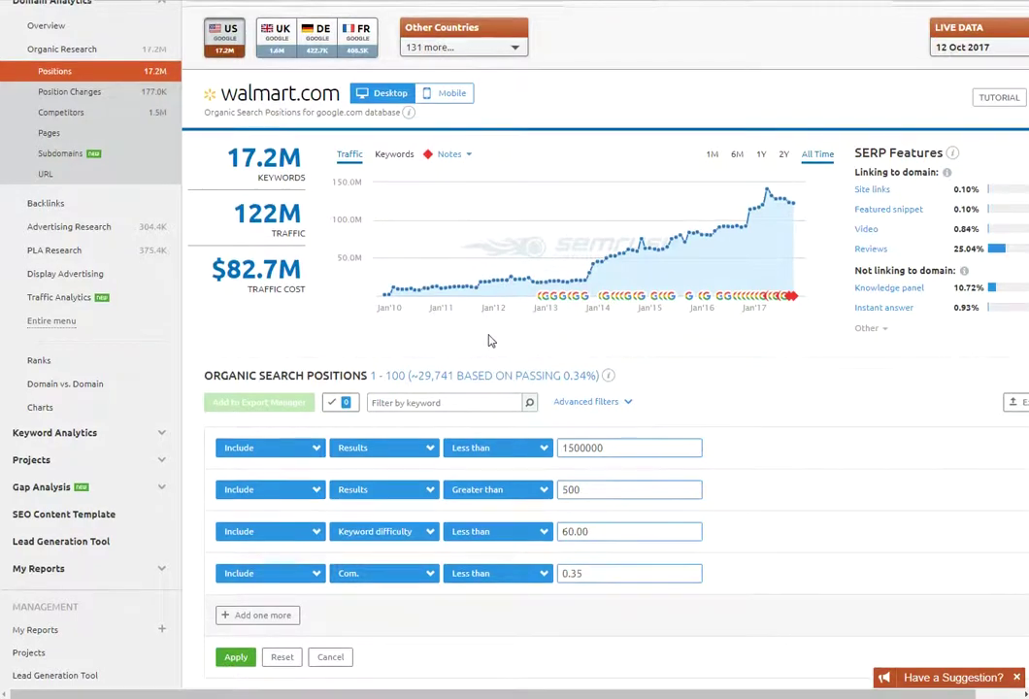
pyautogui.scroll(-3, 418, 301)
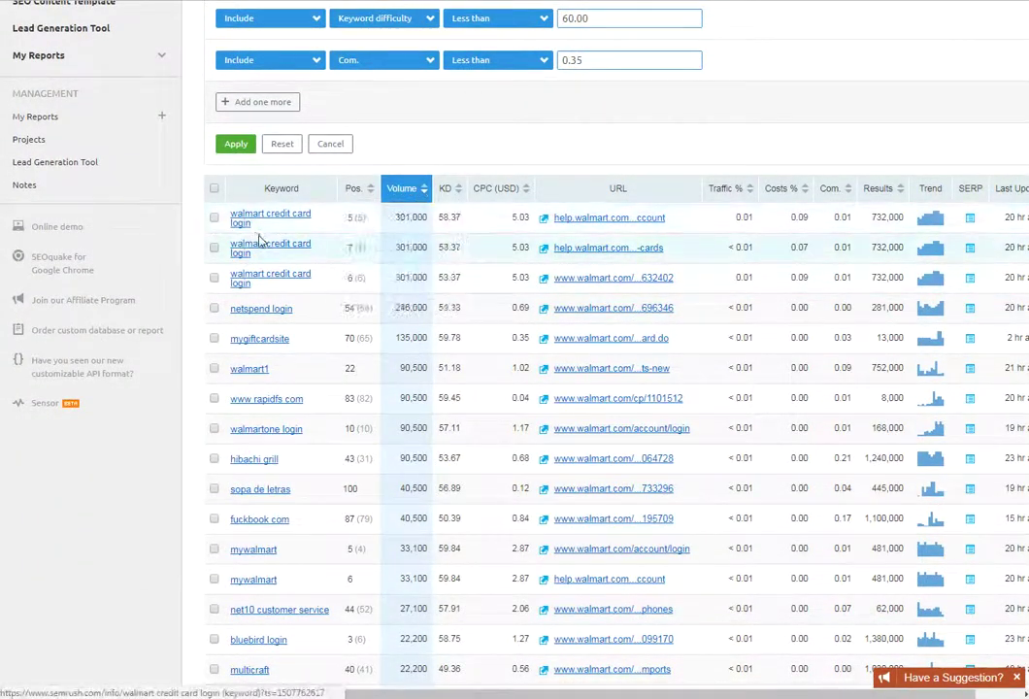
pyautogui.moveTo(250, 217)
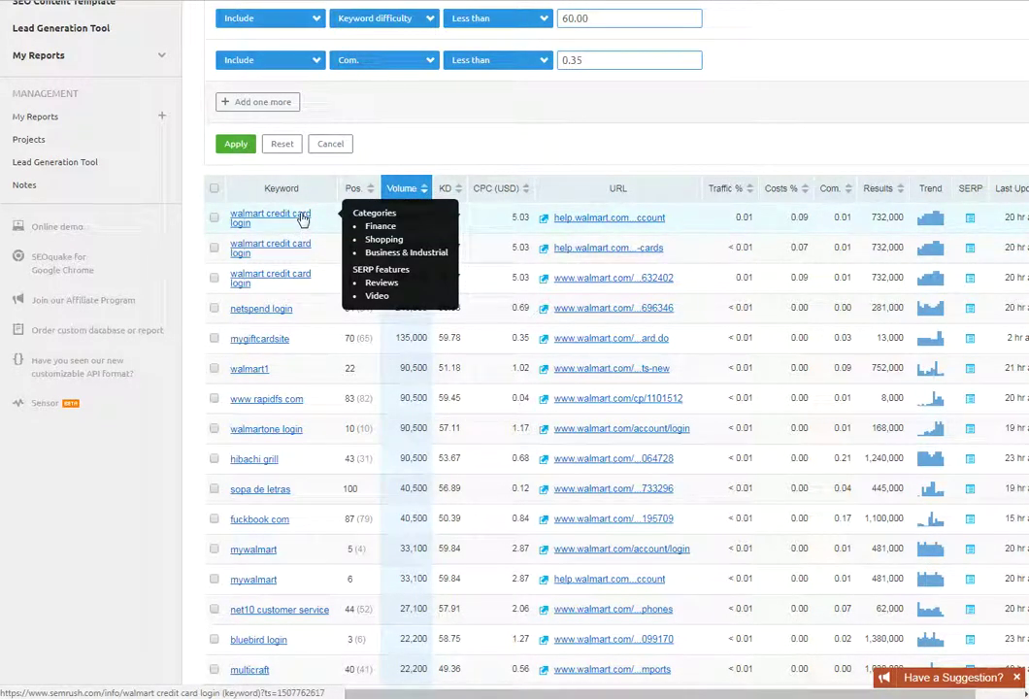
pyautogui.scroll(-2, 307, 223)
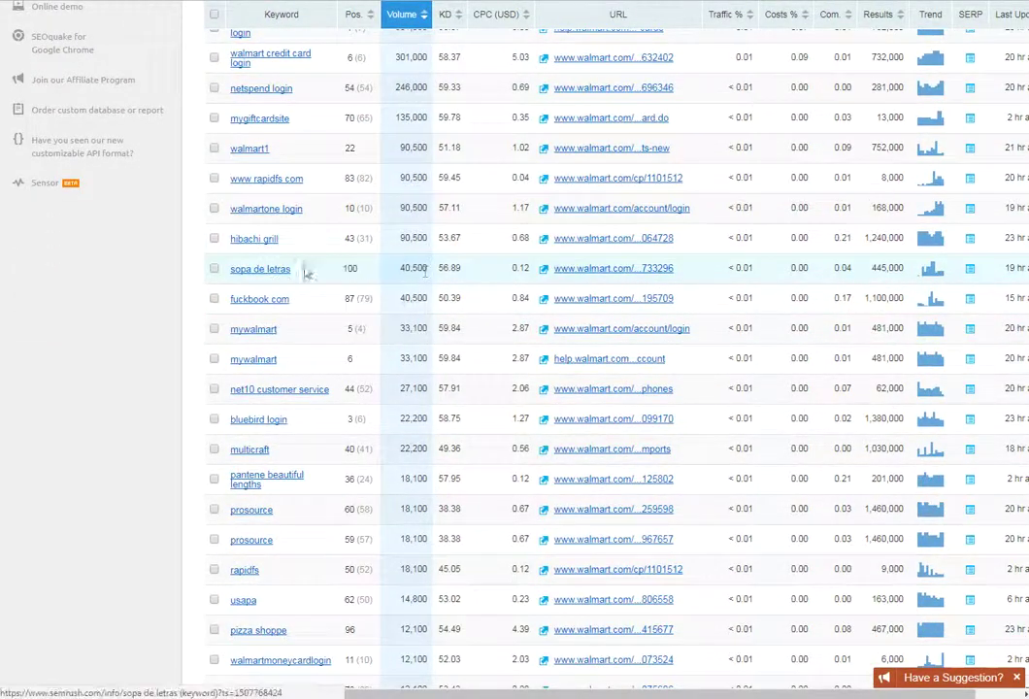
pyautogui.scroll(-1, 257, 286)
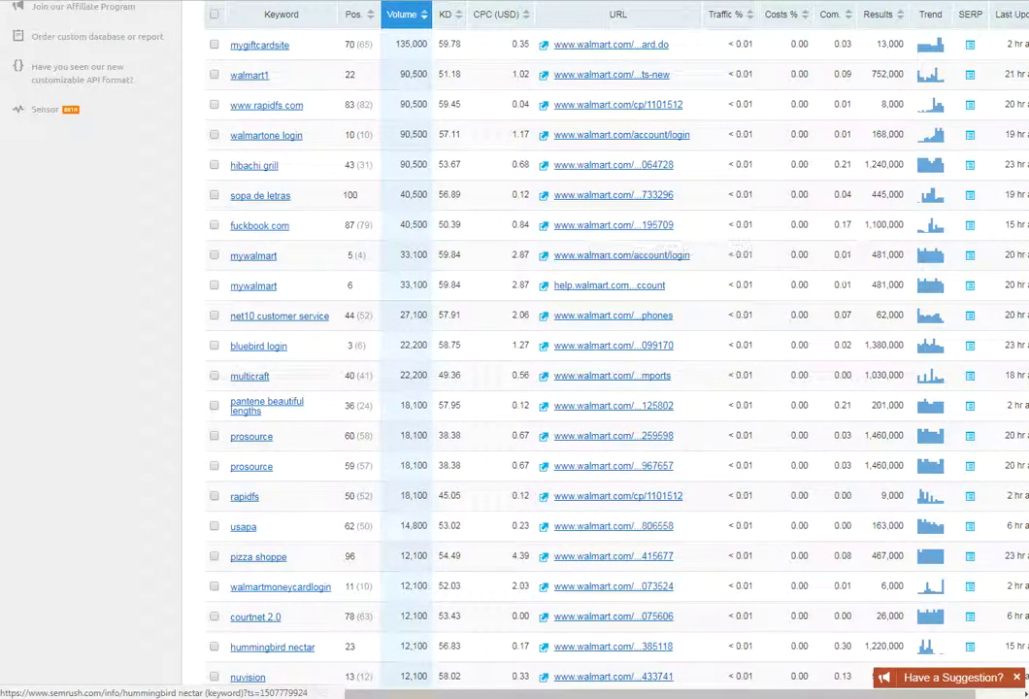
pyautogui.scroll(-4, 352, 226)
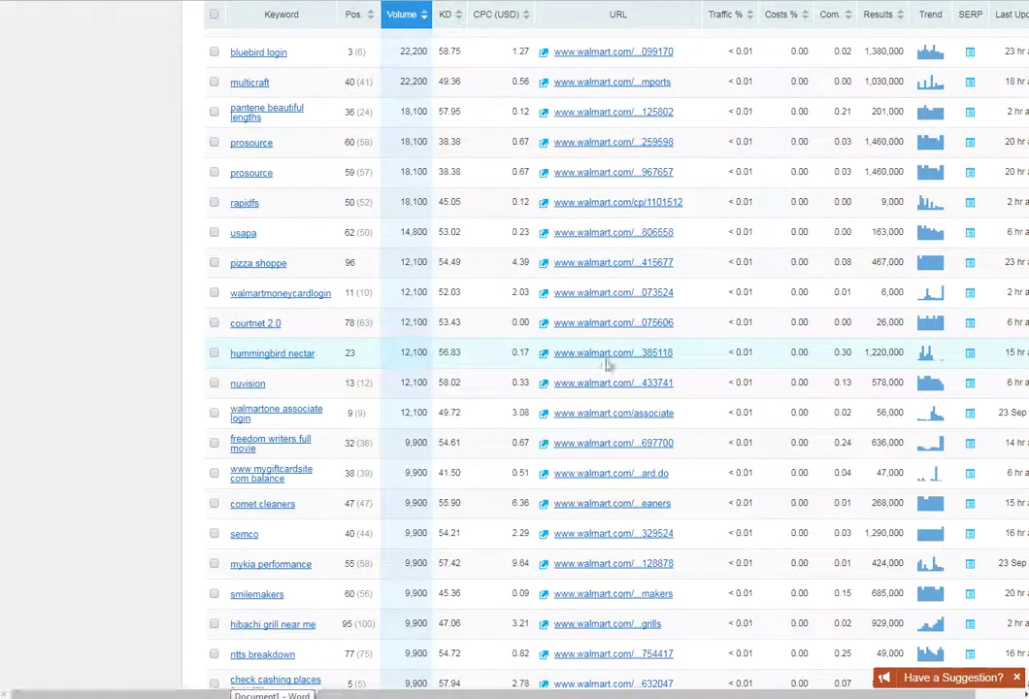
pyautogui.moveTo(283, 361)
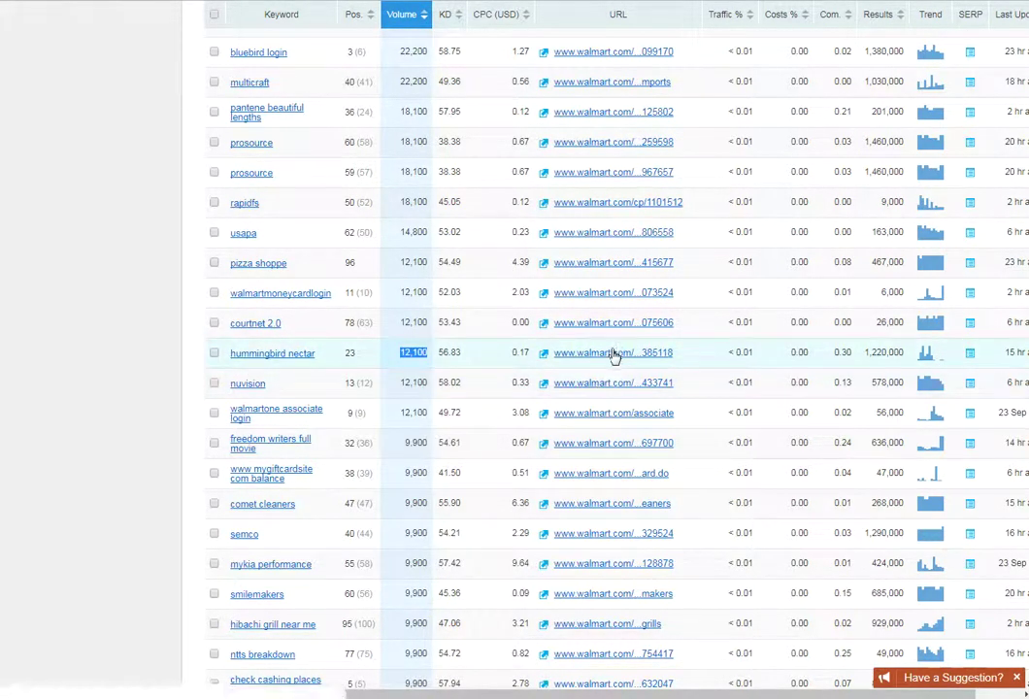
pyautogui.scroll(-4, 282, 349)
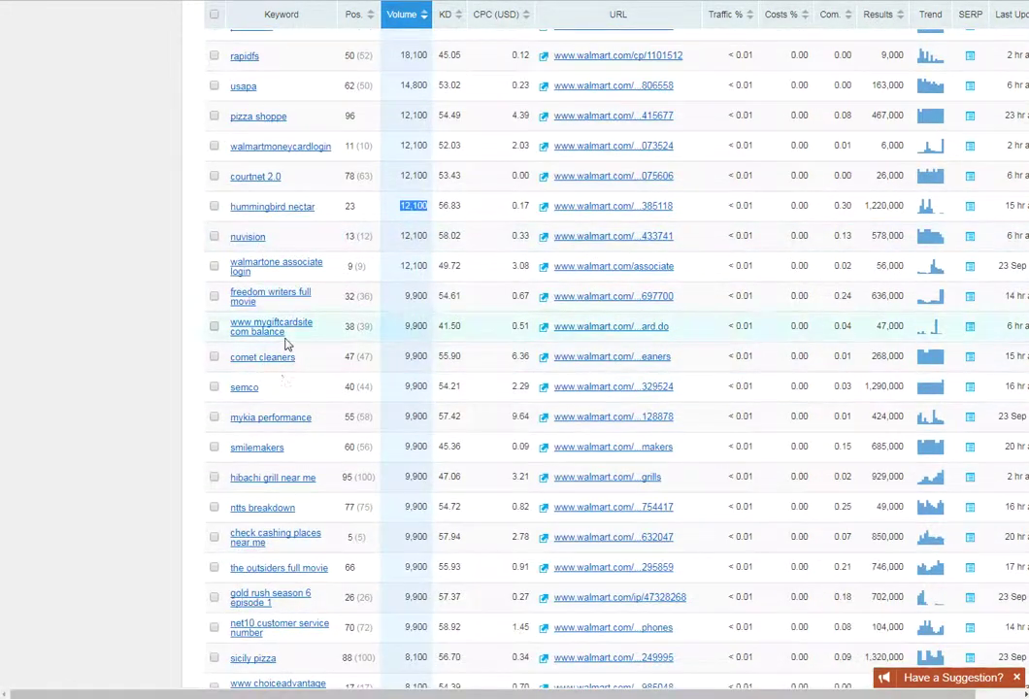
pyautogui.scroll(-3, 382, 257)
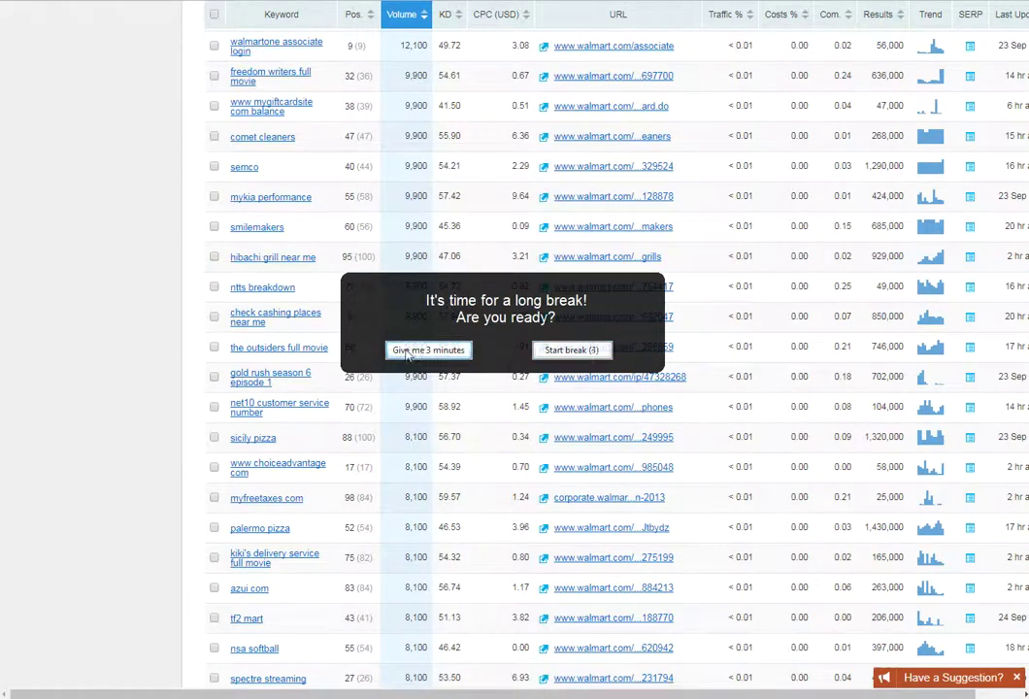
# Step: Postpone the break reminder by 3 minutes, view walmart.com's ranking page for the keyword femmycycle, and return to the keyword list
pyautogui.click(430, 351)
pyautogui.scroll(-4, 368, 316)
pyautogui.scroll(-1, 368, 315)
pyautogui.scroll(-2, 352, 327)
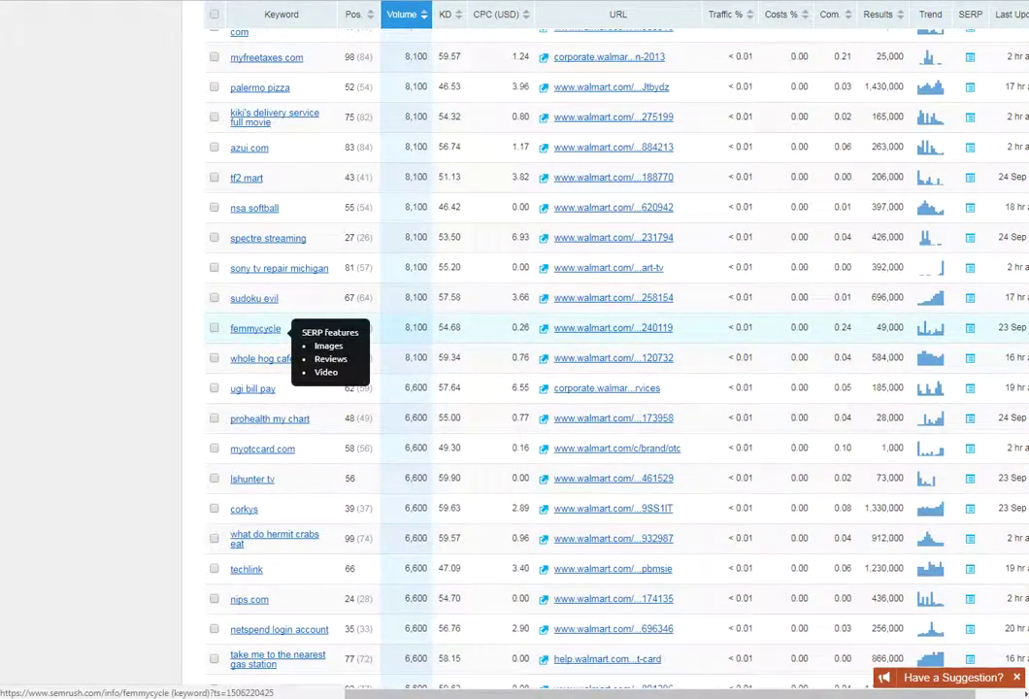
pyautogui.click(545, 329)
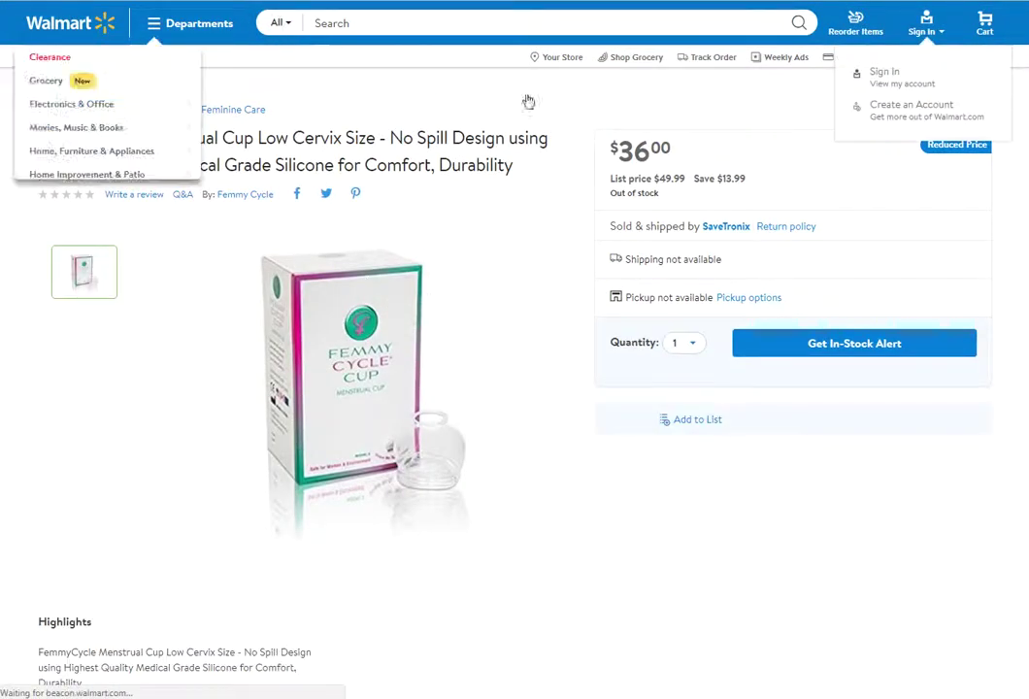
pyautogui.hotkey('ctrl', 'w')
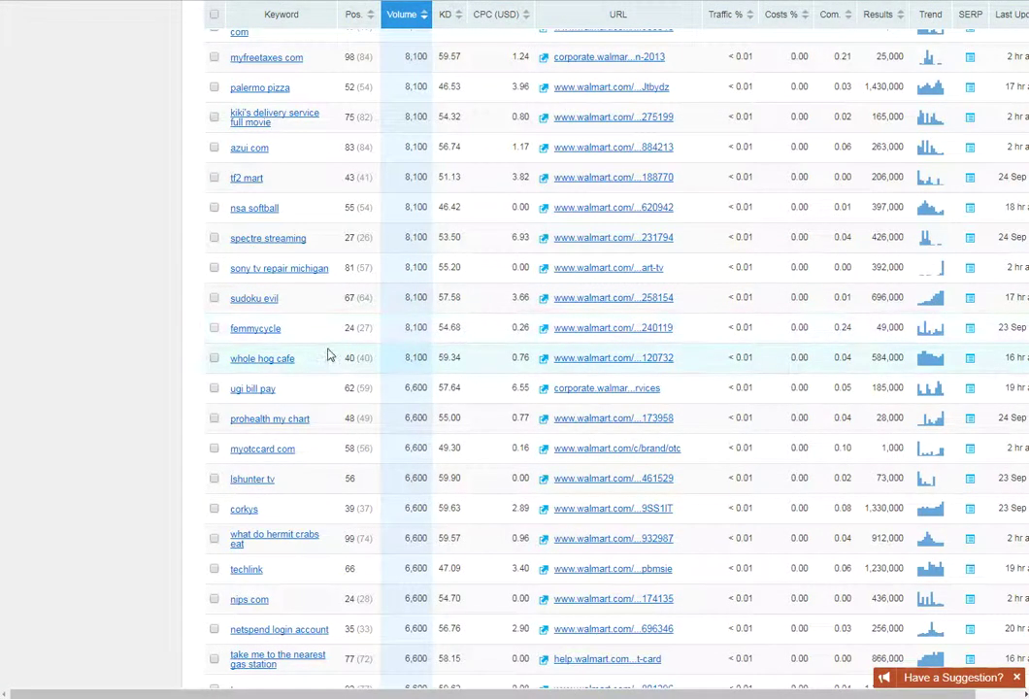
# Step: Examine walmart.com's filtered keywords around 6,600 volume, comparing their positions, keyword difficulty, competition and results
pyautogui.scroll(-1, 327, 334)
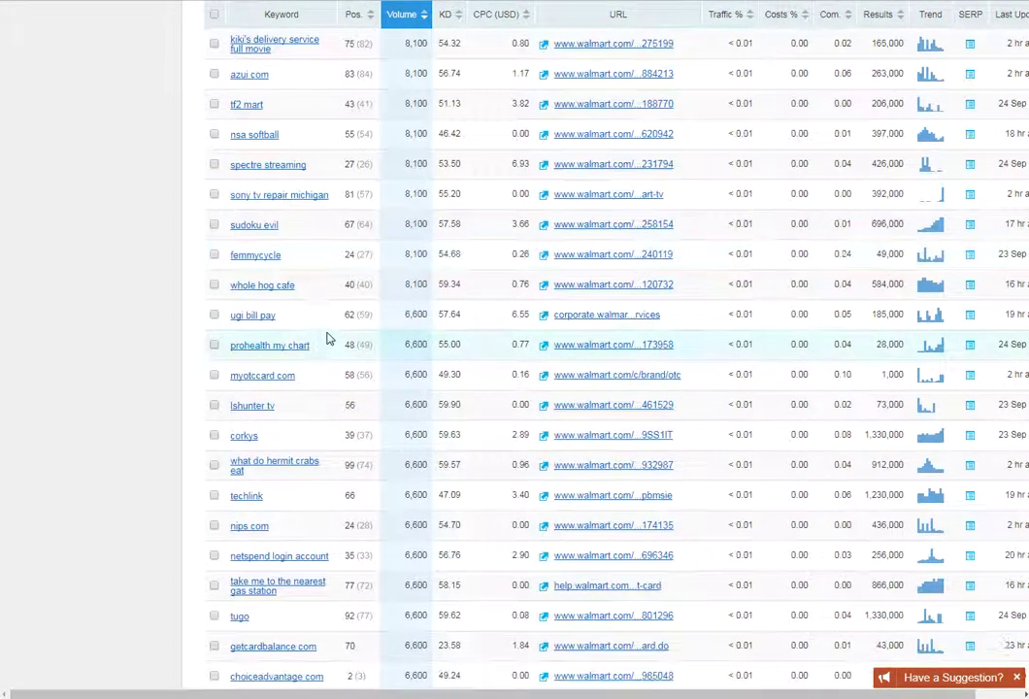
pyautogui.scroll(-1, 328, 337)
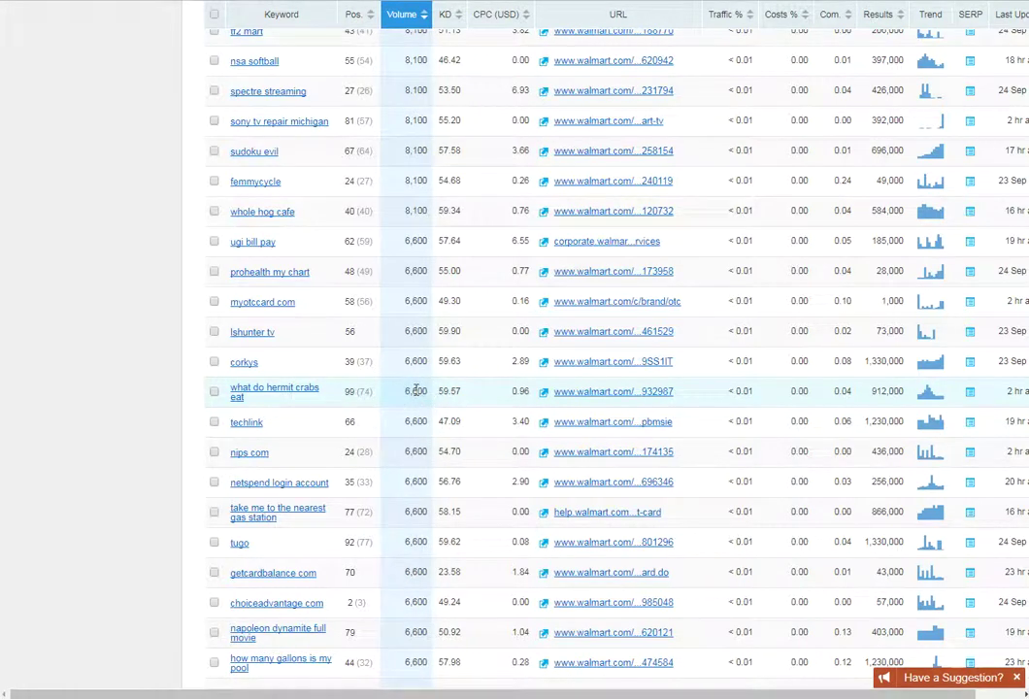
pyautogui.scroll(-1, 323, 393)
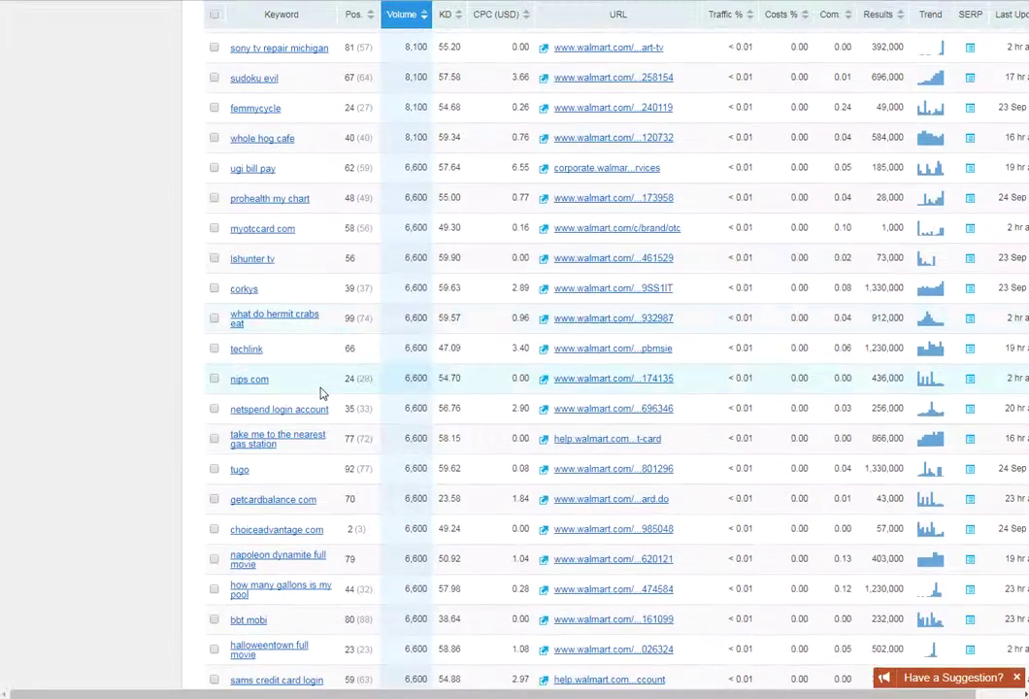
pyautogui.scroll(-2, 324, 393)
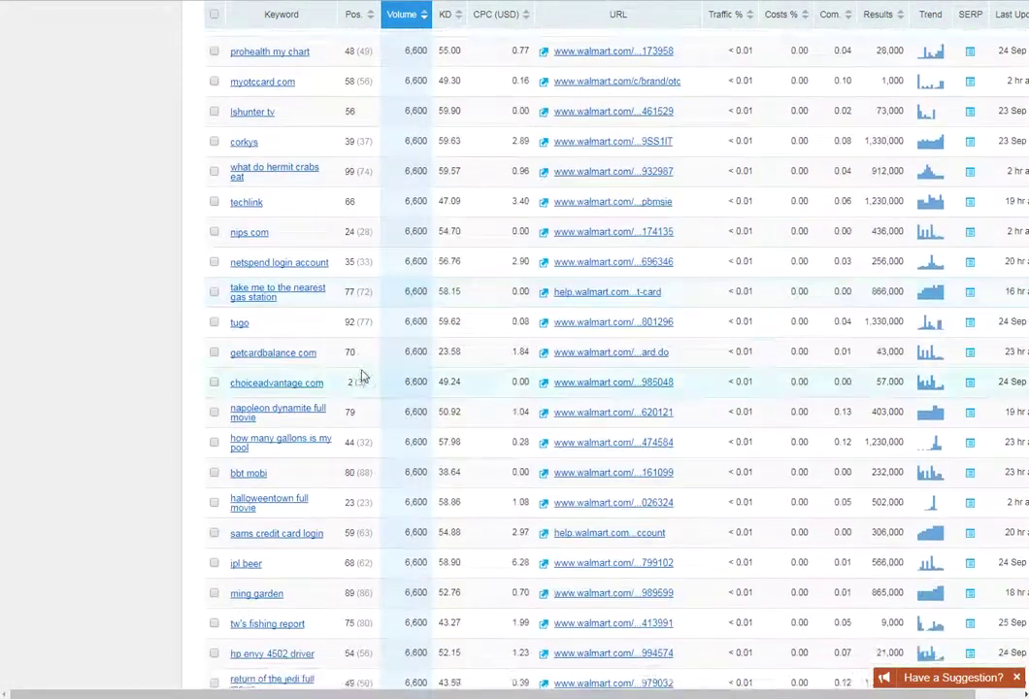
pyautogui.scroll(2, 393, 357)
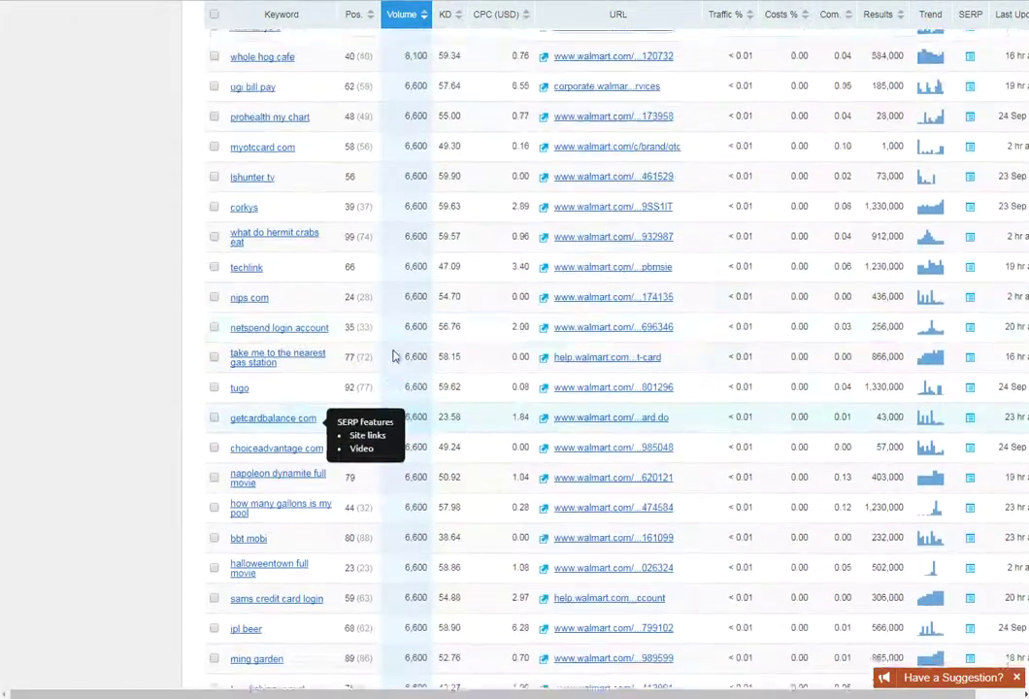
pyautogui.scroll(-3, 393, 356)
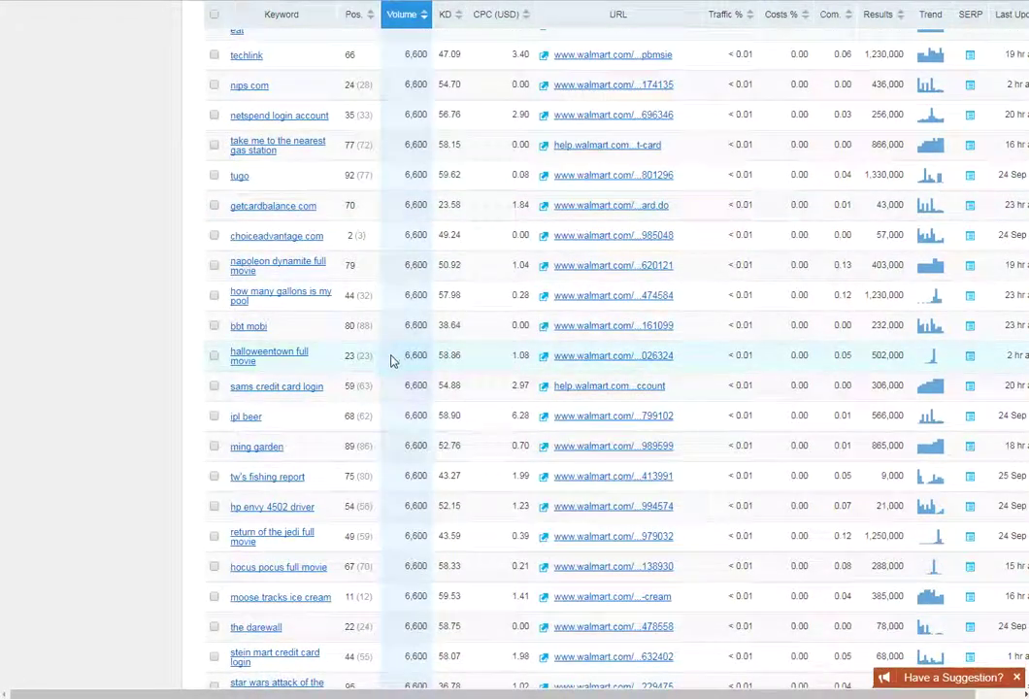
pyautogui.scroll(-1, 394, 357)
# Step: Add a fifth filter row to include Keyword containing ankle, apply the filters, and review the matching walmart.com keywords
pyautogui.scroll(15, 381, 393)
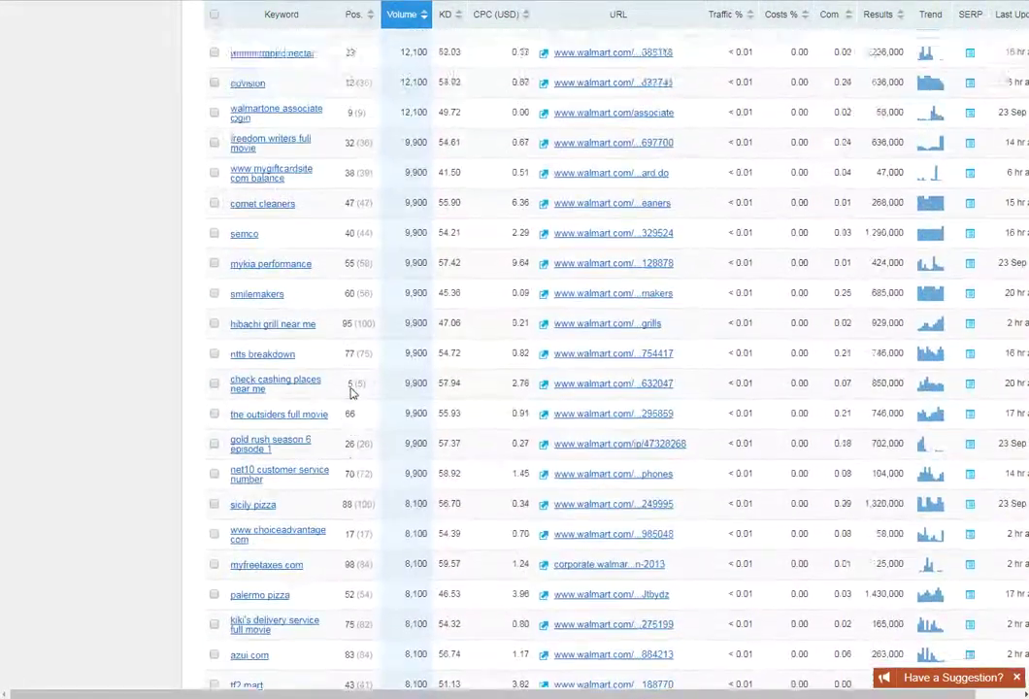
pyautogui.scroll(6, 352, 393)
pyautogui.click(291, 618)
pyautogui.scroll(-1, 539, 602)
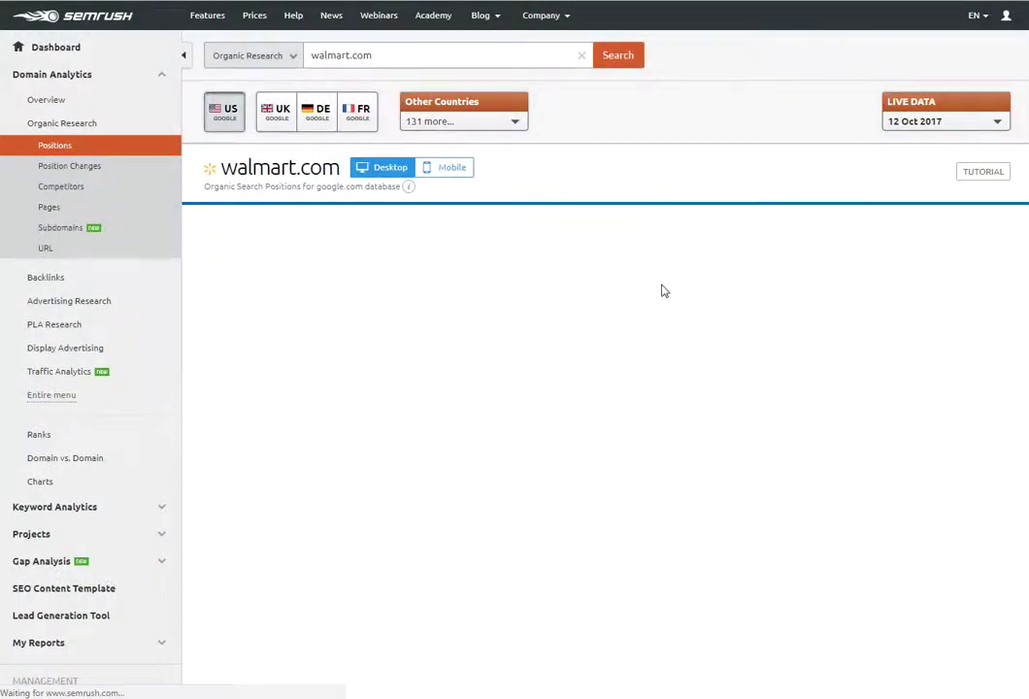
pyautogui.scroll(-2, 592, 294)
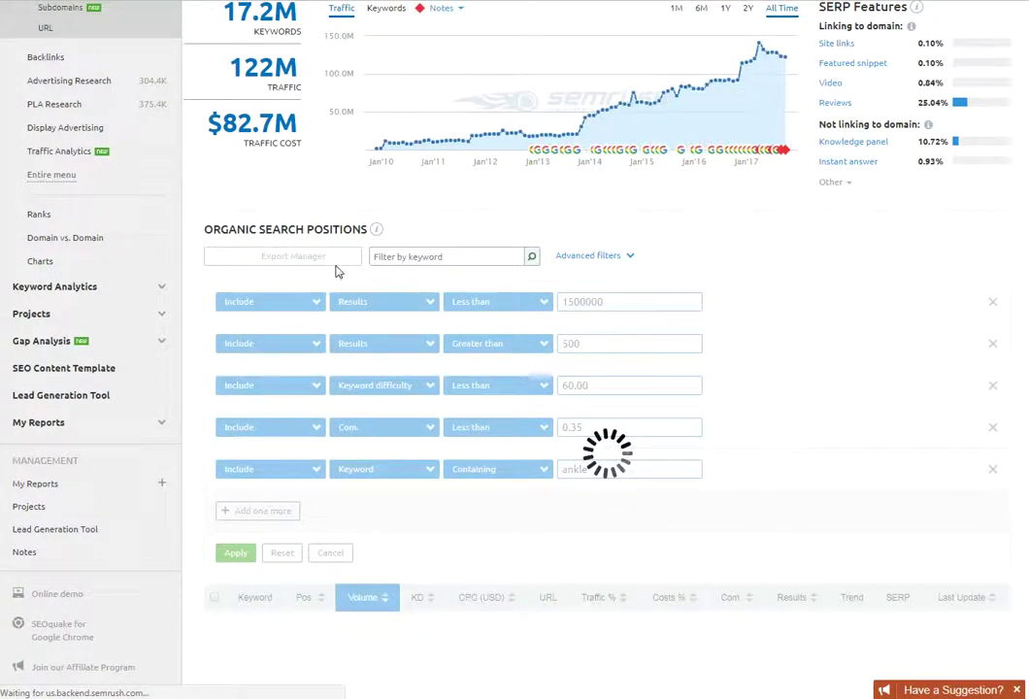
pyautogui.scroll(-3, 352, 262)
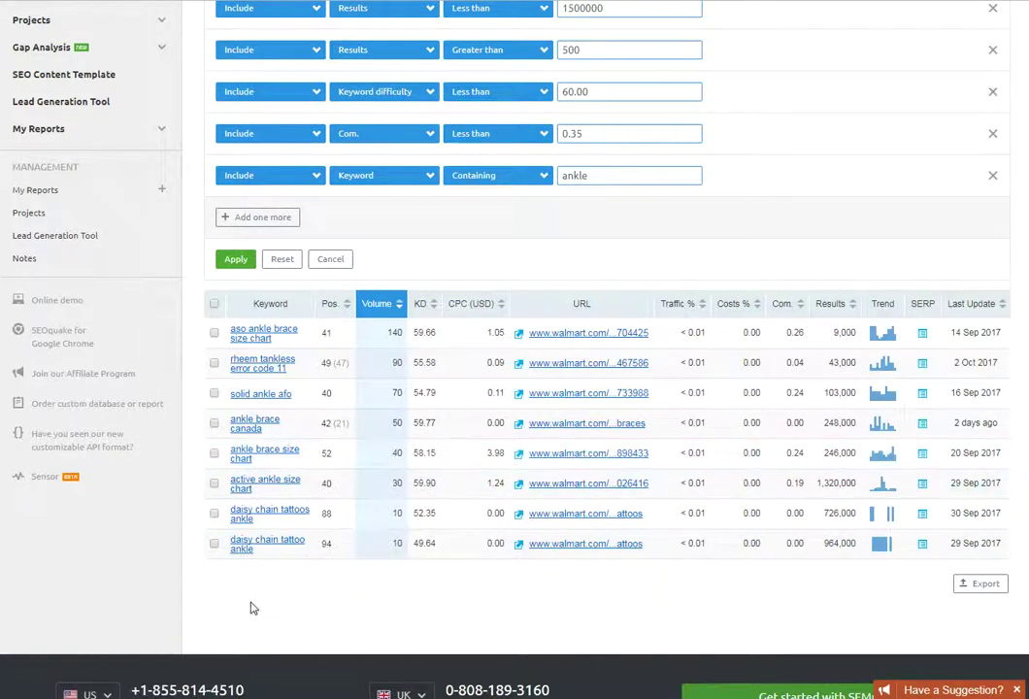
pyautogui.scroll(10, 251, 608)
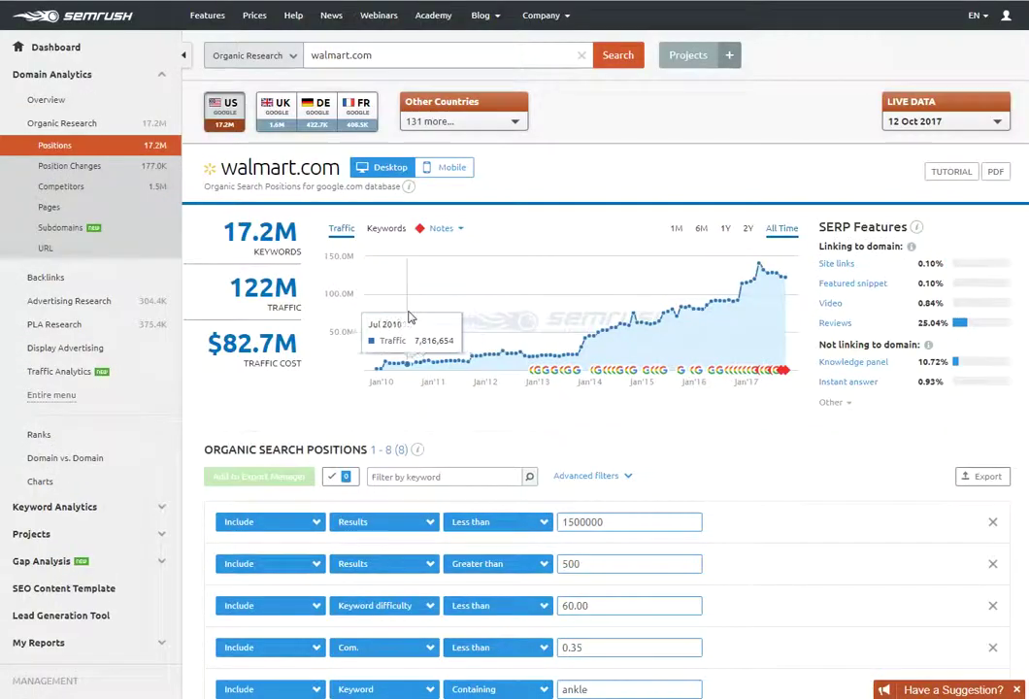